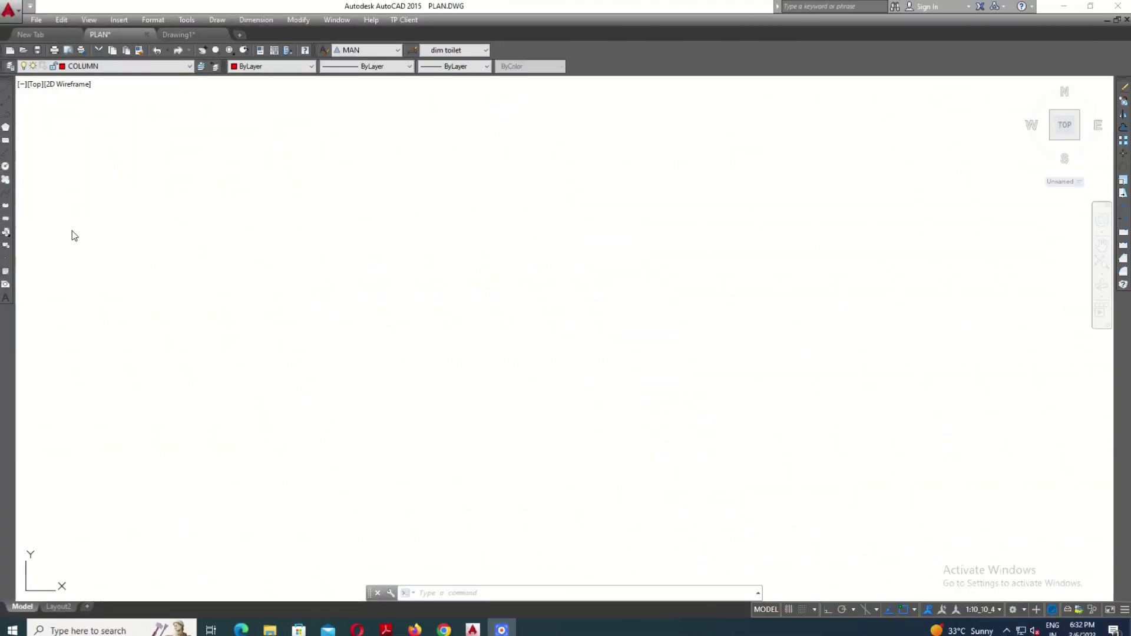
Make COLUMN the current layer.
{"action": "left_click", "coordinate": [143, 66]}
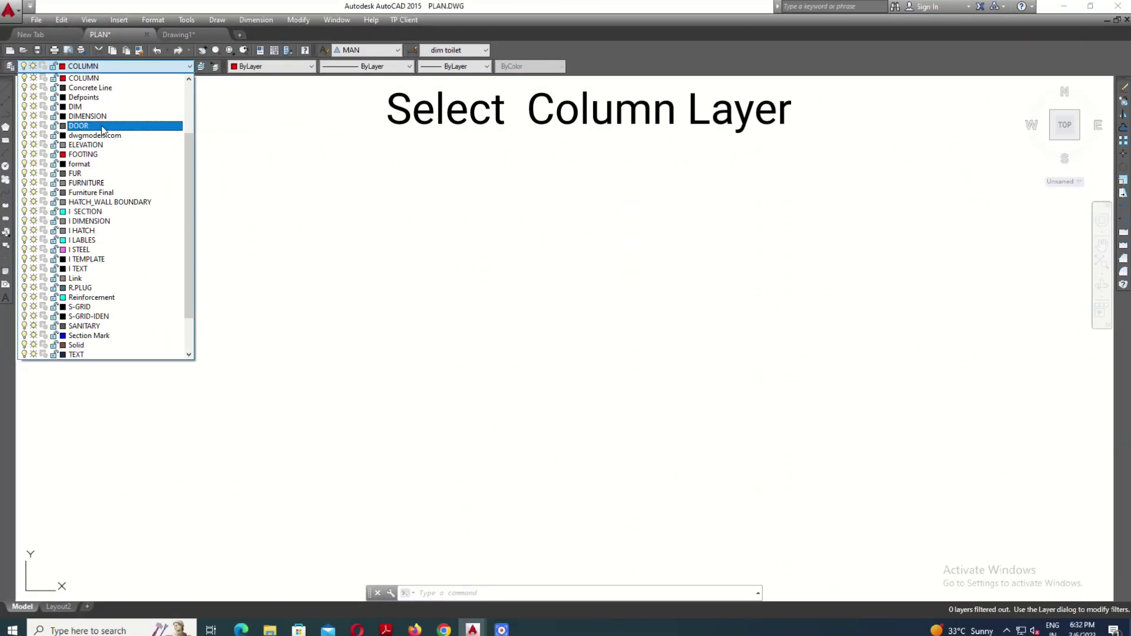
{"action": "scroll", "coordinate": [82, 109], "scroll_direction": "up", "scroll_amount": 3}
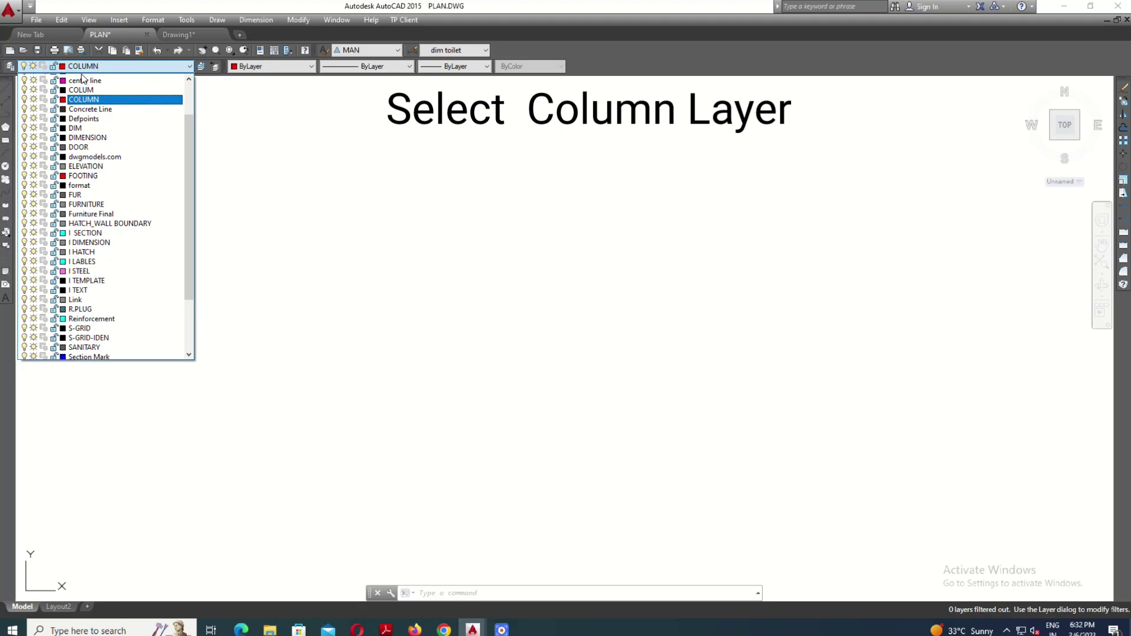
{"action": "left_click", "coordinate": [83, 108]}
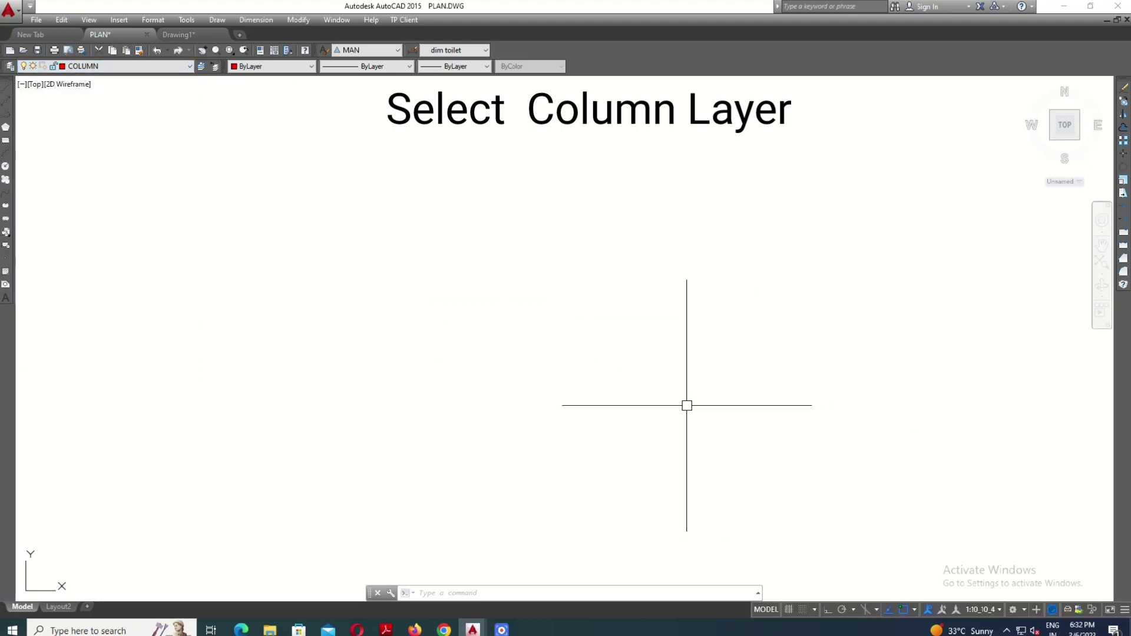
Draw the 8" x 8" square column outline with REC.
{"action": "key", "text": "Return"}
{"action": "left_click", "coordinate": [622, 413]}
{"action": "type", "text": "@8,8"}
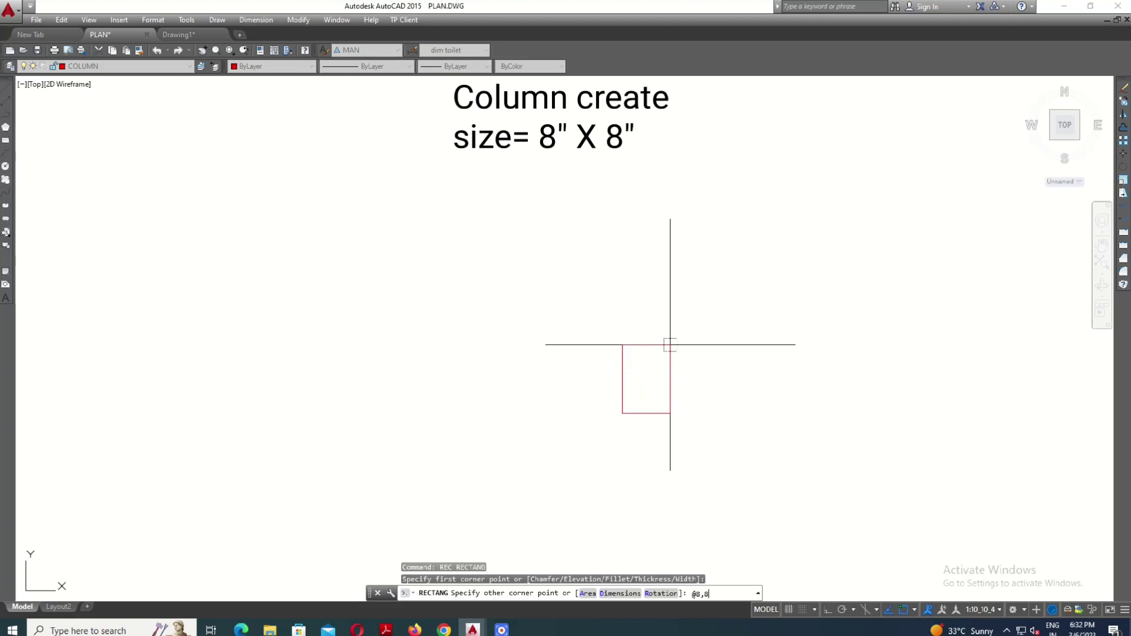
{"action": "key", "text": "Return"}
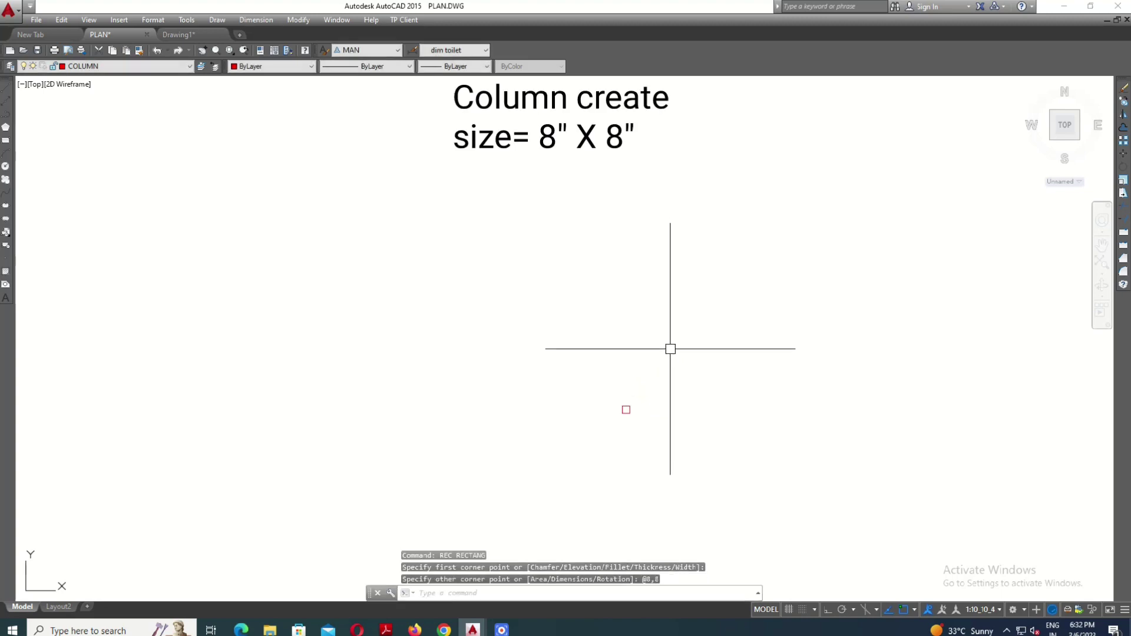
{"action": "middle_click_drag", "start_coordinate": [659, 415], "coordinate": [581, 328]}
{"action": "key", "text": "Escape"}
{"action": "scroll", "coordinate": [707, 347], "scroll_direction": "down", "scroll_amount": 2}
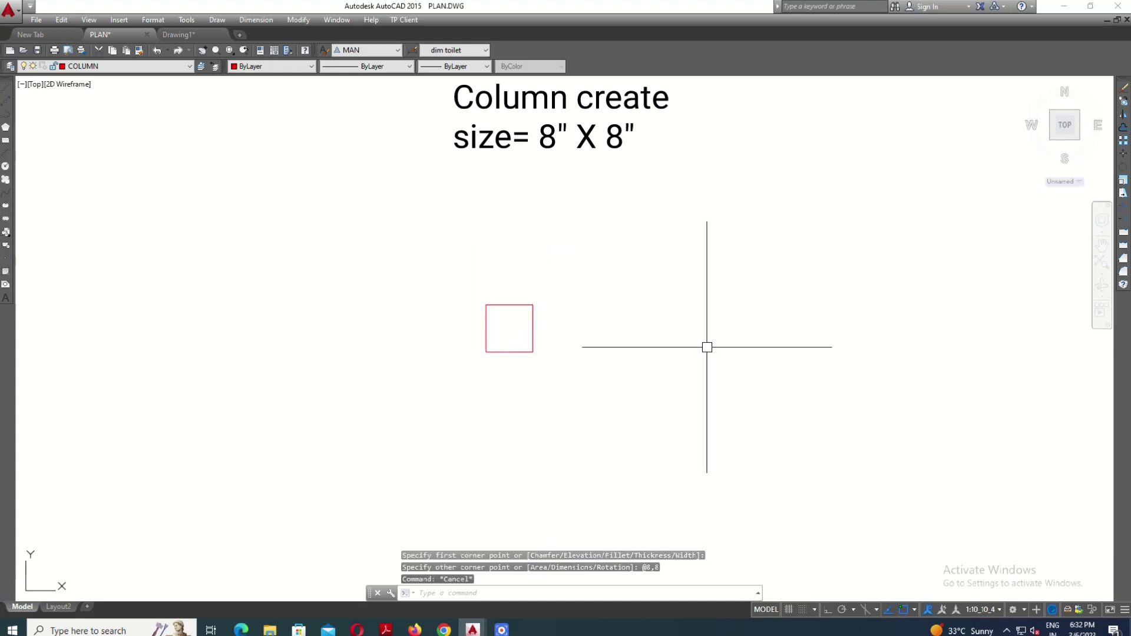
{"action": "type", "text": "REC"}
Draw the 8" x 12" column rectangle (@8,1') beside the square.
{"action": "key", "text": "Return"}
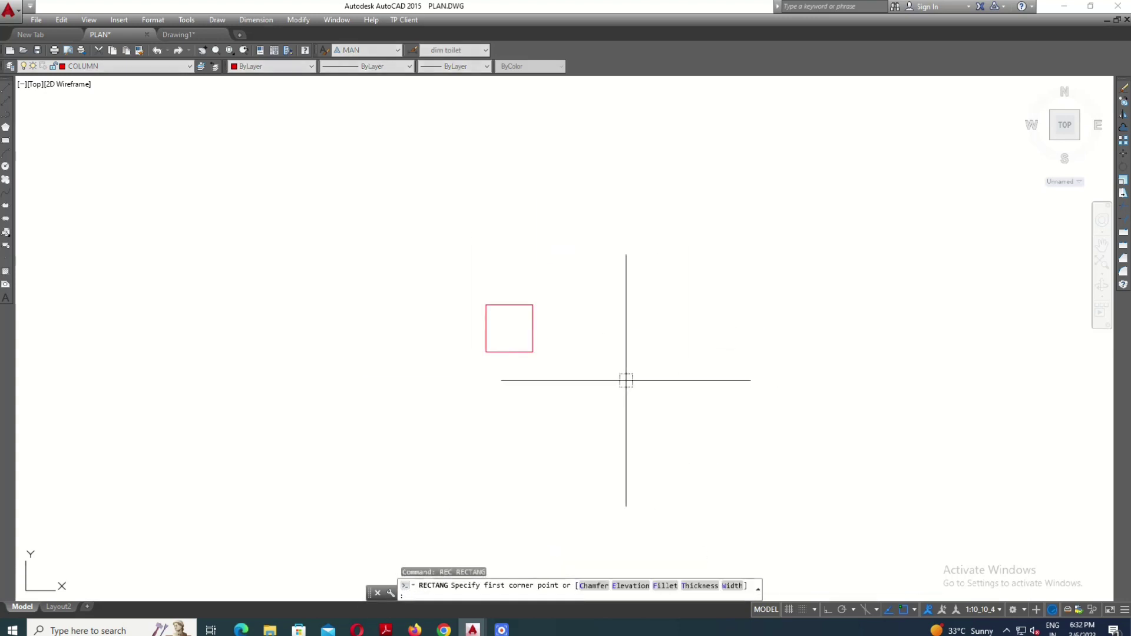
{"action": "left_click", "coordinate": [601, 365]}
{"action": "type", "text": "@8,1'"}
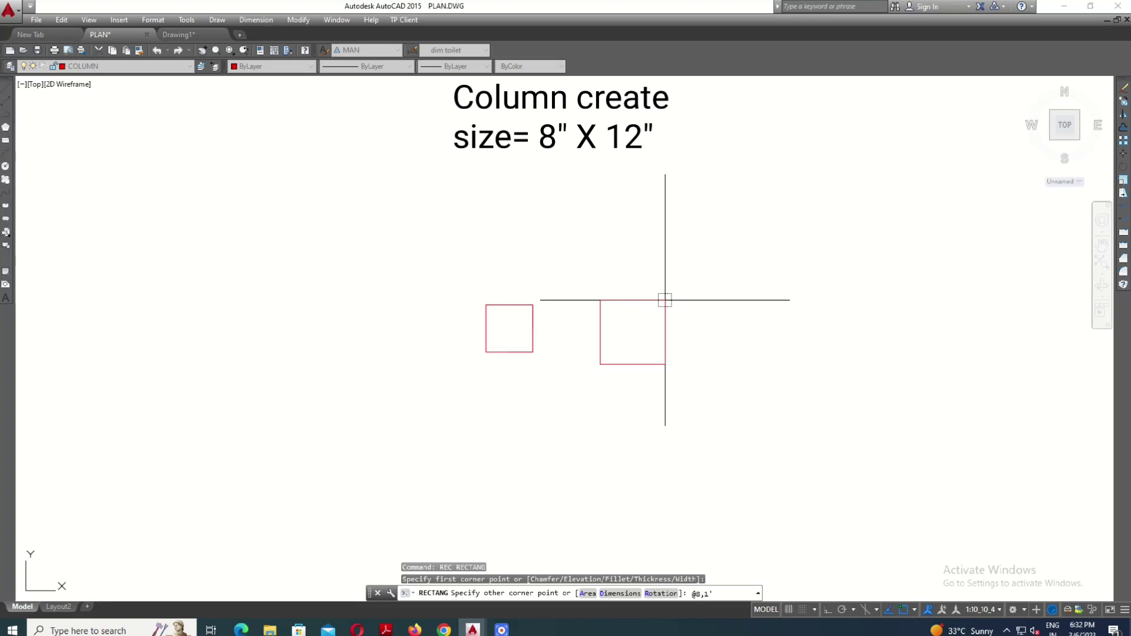
{"action": "key", "text": "Return"}
{"action": "scroll", "coordinate": [635, 347], "scroll_direction": "up", "scroll_amount": 1}
{"action": "key", "text": "Escape"}
{"action": "scroll", "coordinate": [731, 324], "scroll_direction": "down", "scroll_amount": 1}
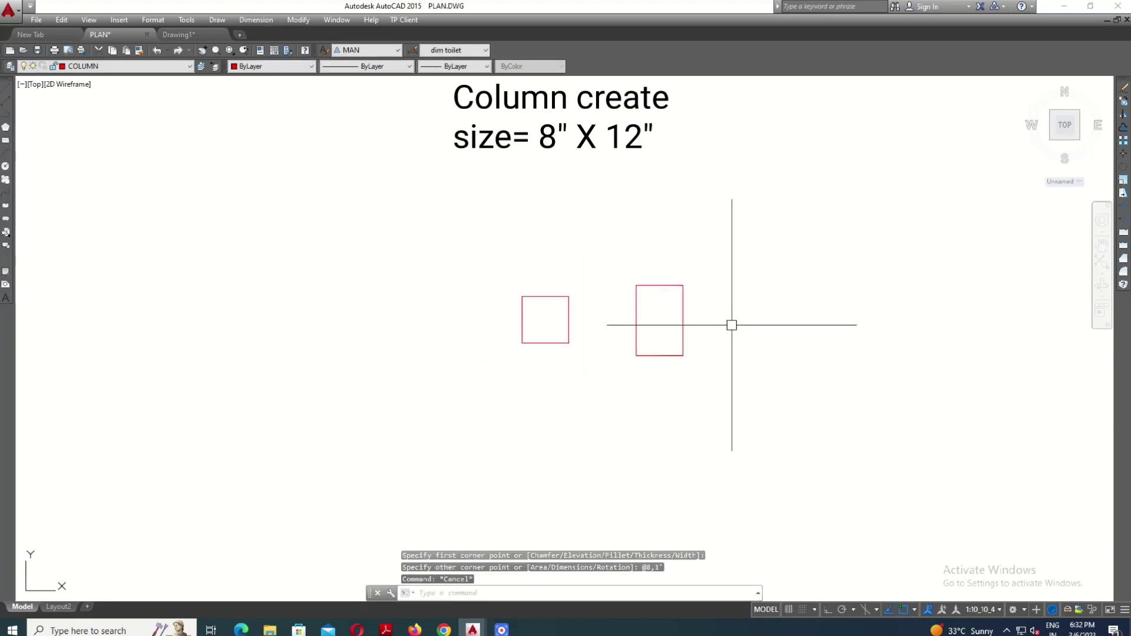
{"action": "type", "text": "H"}
Fill the 8" x 8" square with solid red hatch.
{"action": "key", "text": "Return"}
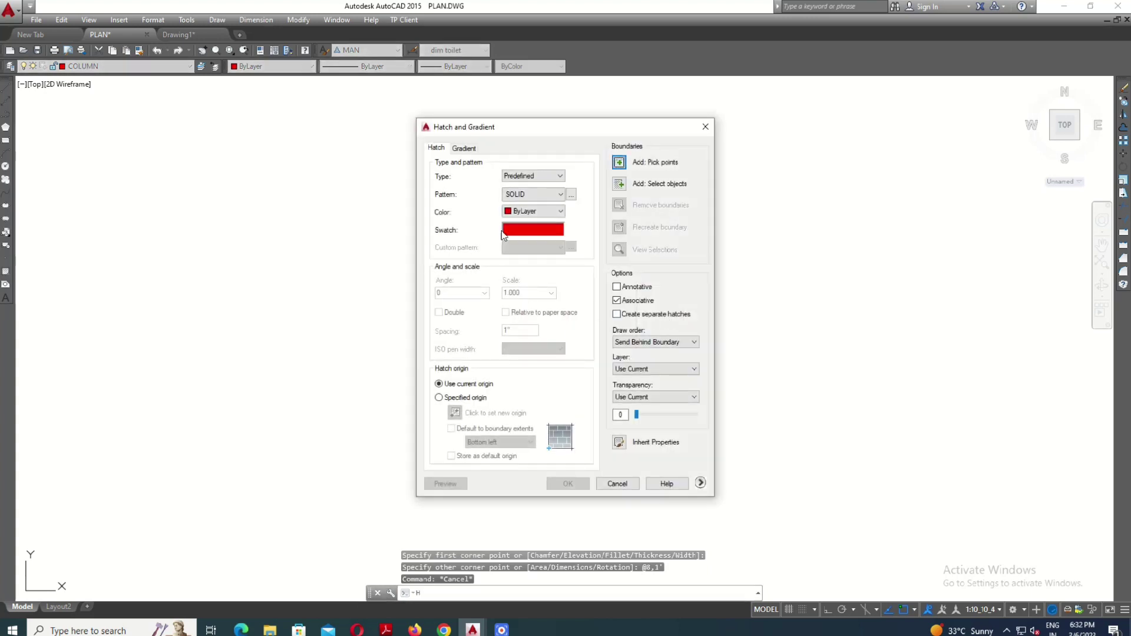
{"action": "left_click", "coordinate": [622, 162]}
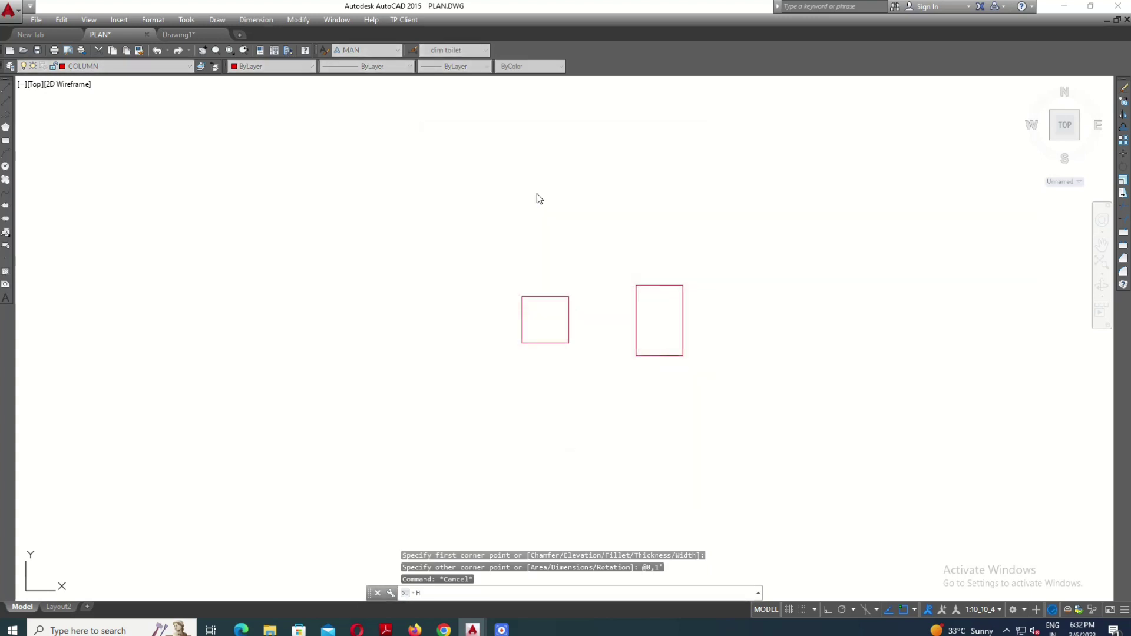
{"action": "left_click", "coordinate": [538, 316]}
{"action": "key", "text": "Return"}
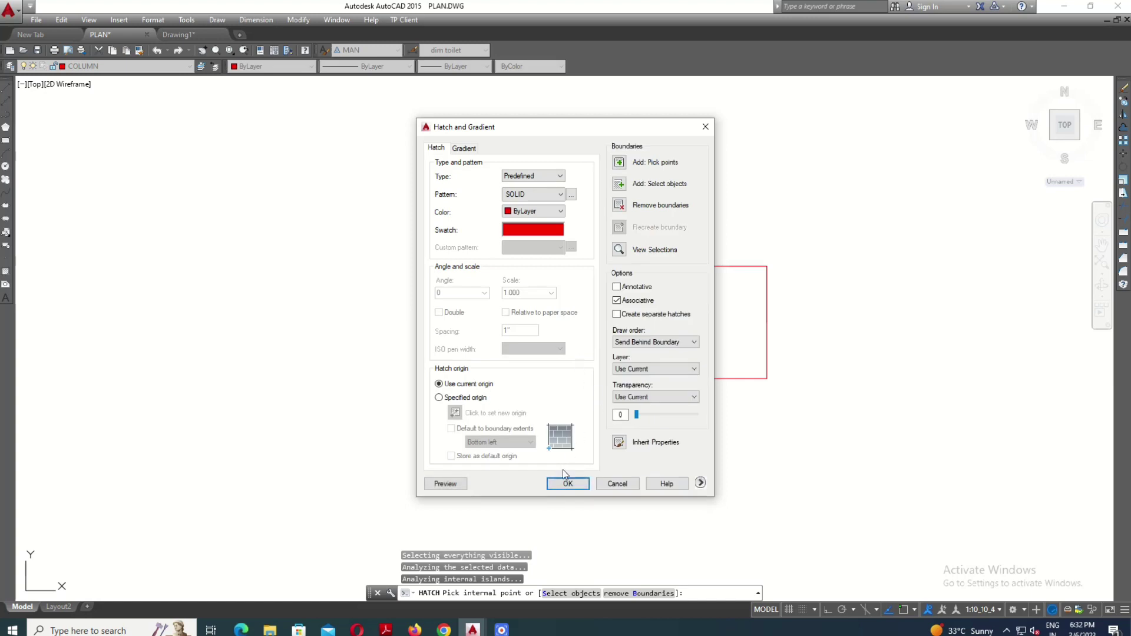
{"action": "left_click", "coordinate": [562, 488]}
Fill the tall 8" x 12" rectangle with solid red hatch, then select the hatched square.
{"action": "key", "text": "Return"}
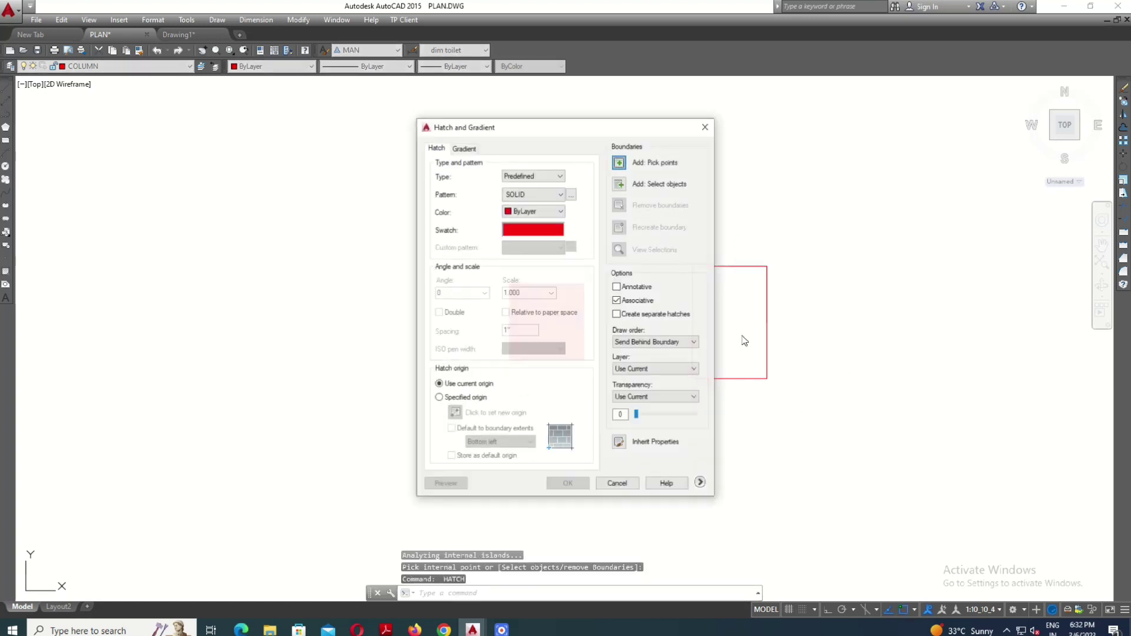
{"action": "left_click", "coordinate": [619, 163]}
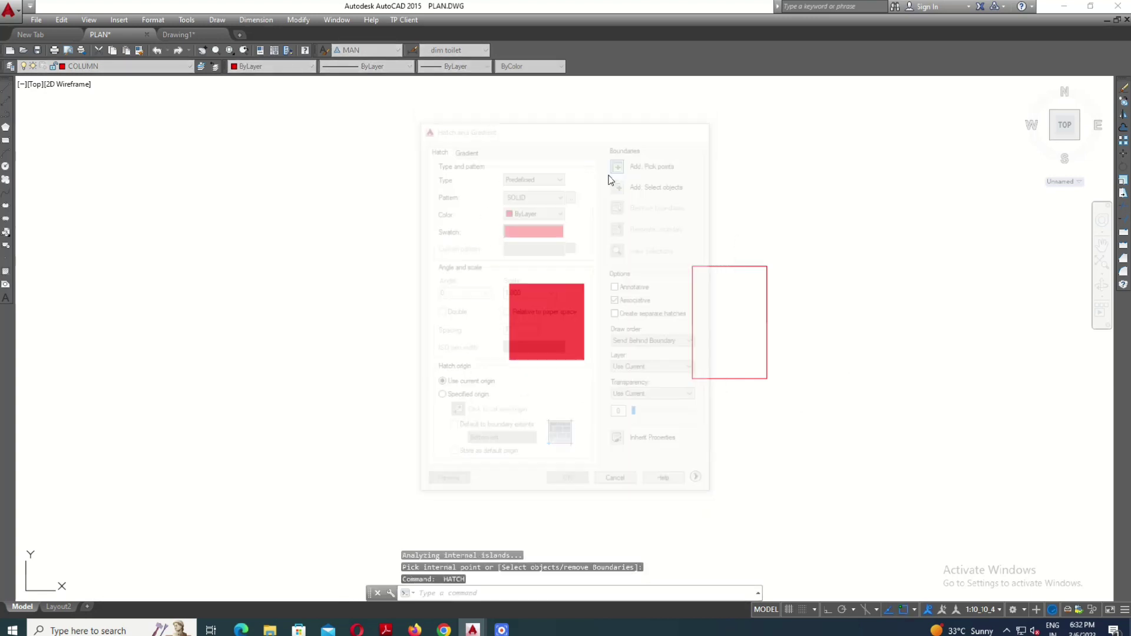
{"action": "scroll", "coordinate": [734, 325], "scroll_direction": "up", "scroll_amount": 2}
{"action": "left_click", "coordinate": [738, 337]}
{"action": "key", "text": "Return"}
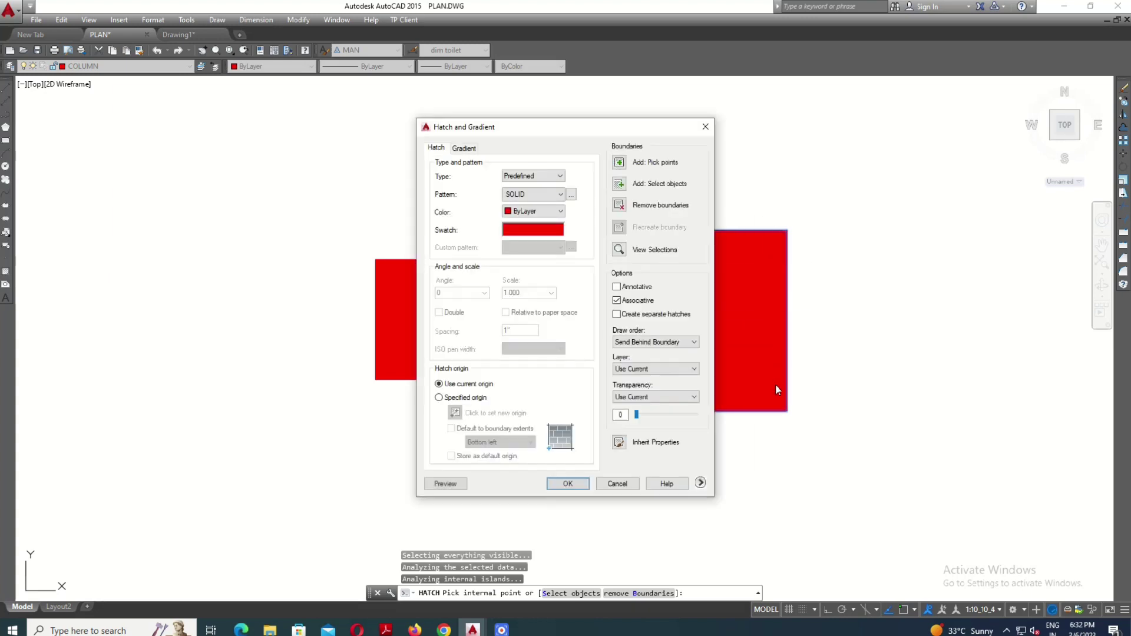
{"action": "left_click", "coordinate": [572, 484]}
{"action": "scroll", "coordinate": [649, 354], "scroll_direction": "down", "scroll_amount": 3}
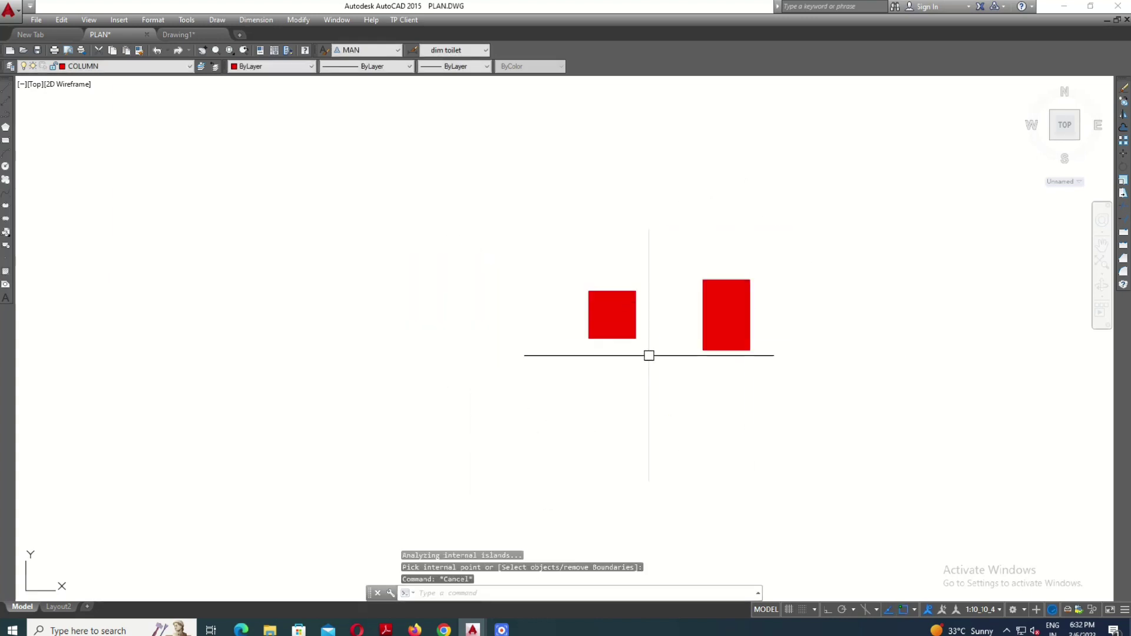
{"action": "scroll", "coordinate": [649, 353], "scroll_direction": "up", "scroll_amount": 2}
{"action": "left_click", "coordinate": [654, 351]}
{"action": "left_click", "coordinate": [456, 186]}
{"action": "type", "text": "B"}
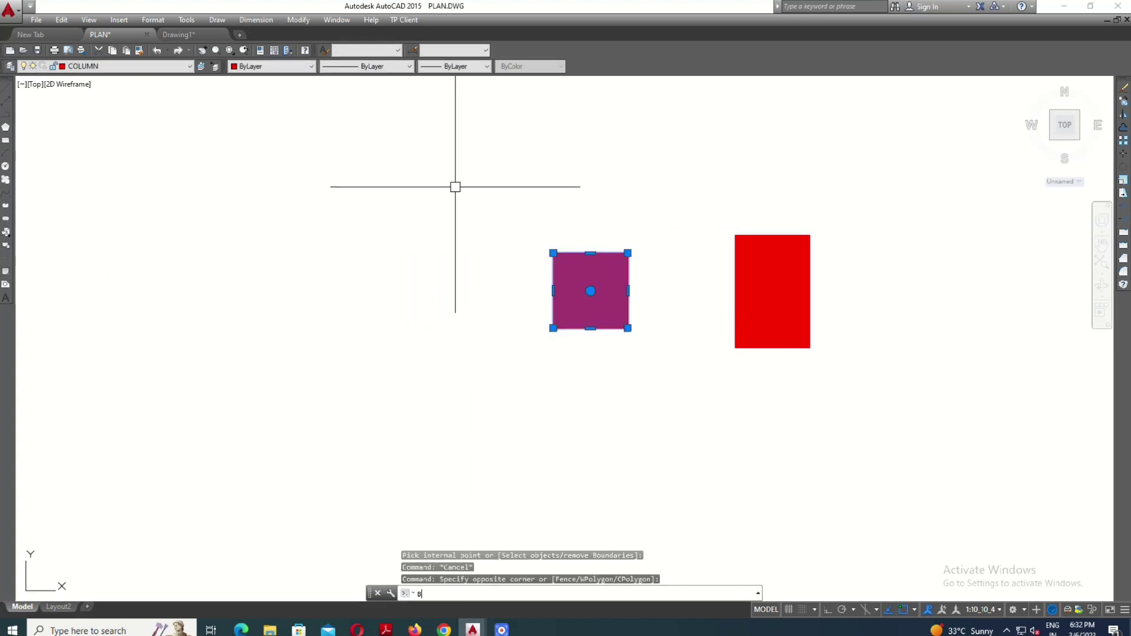
Make the red square a column block, then select the hatched tall rectangle.
{"action": "key", "text": "Return"}
{"action": "type", "text": "C1"}
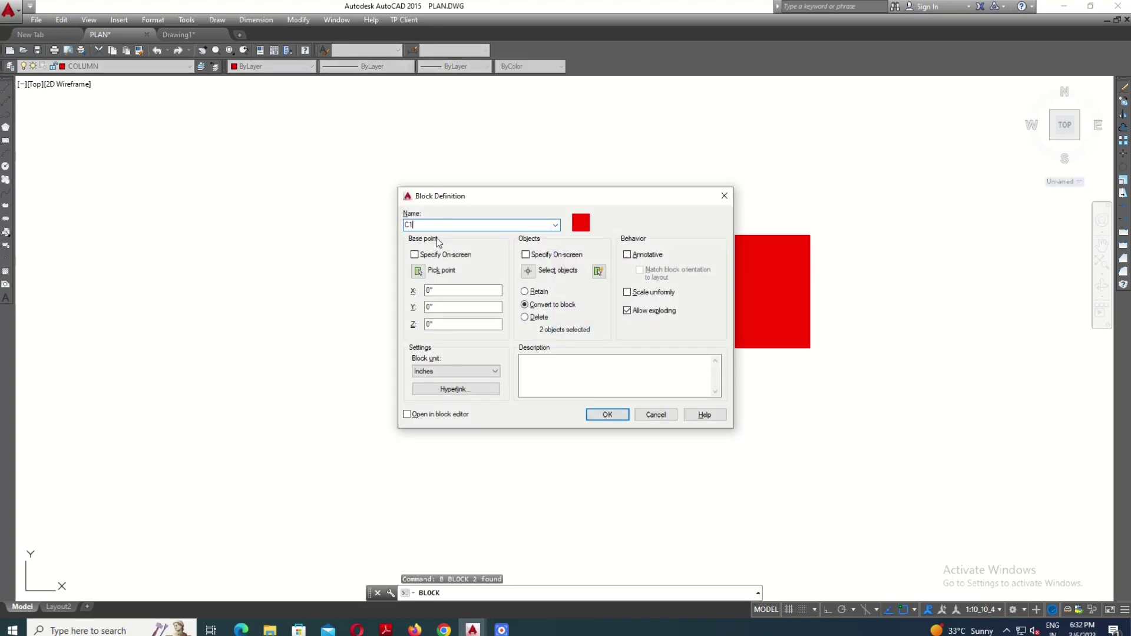
{"action": "key", "text": "Return"}
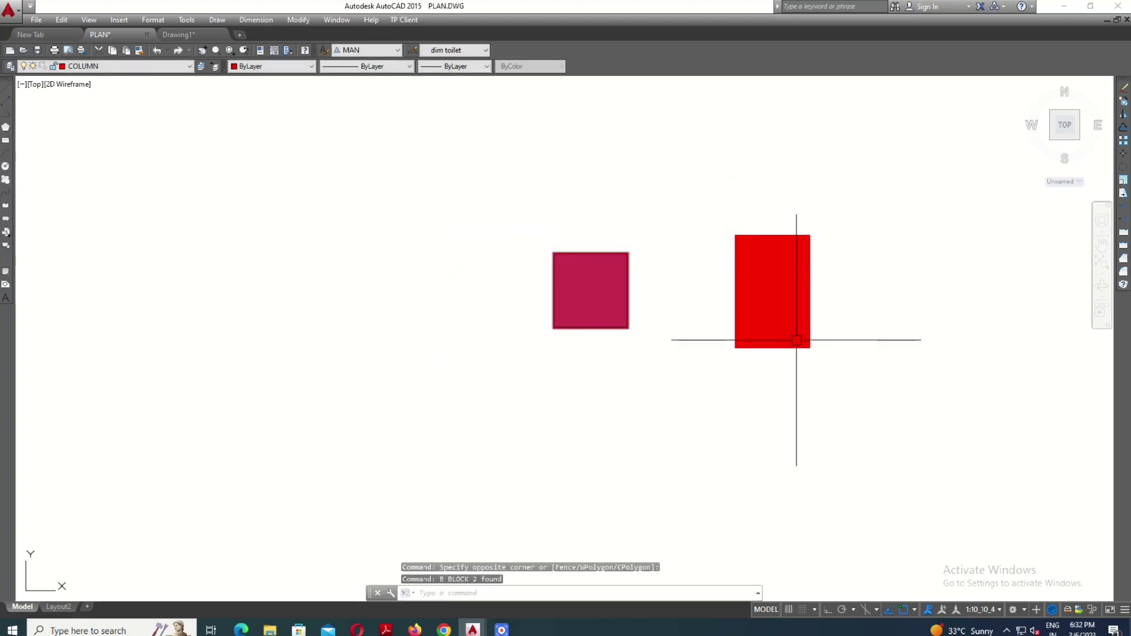
{"action": "left_click", "coordinate": [909, 379]}
{"action": "left_click", "coordinate": [722, 169]}
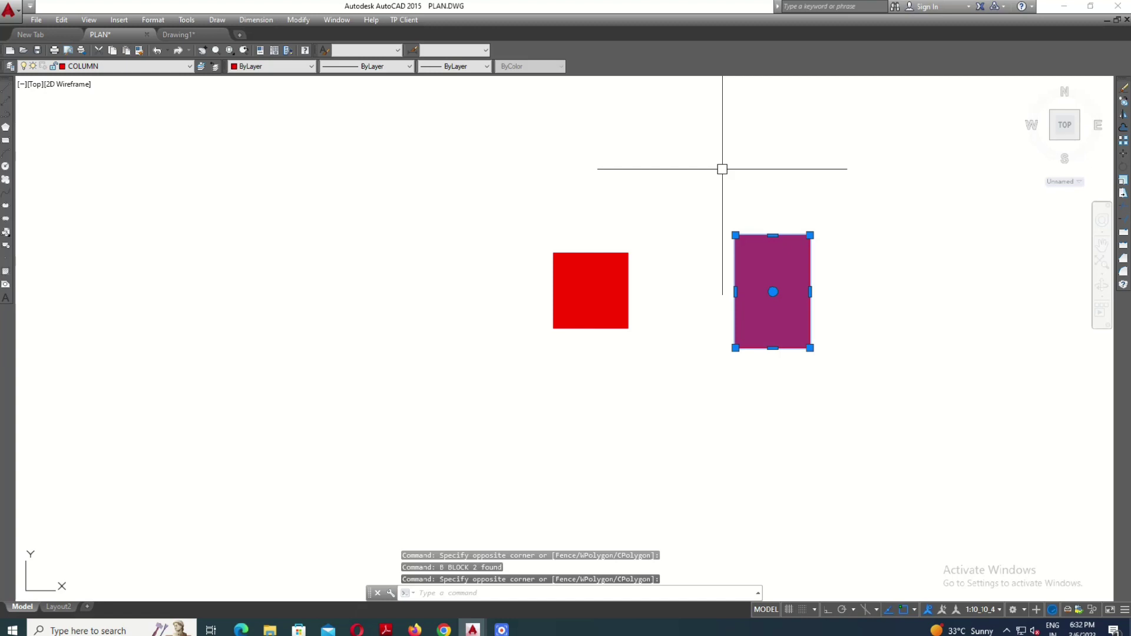
{"action": "type", "text": "B"}
Define the tall rectangle as its own block under a new name, declining redefinition.
{"action": "key", "text": "Return"}
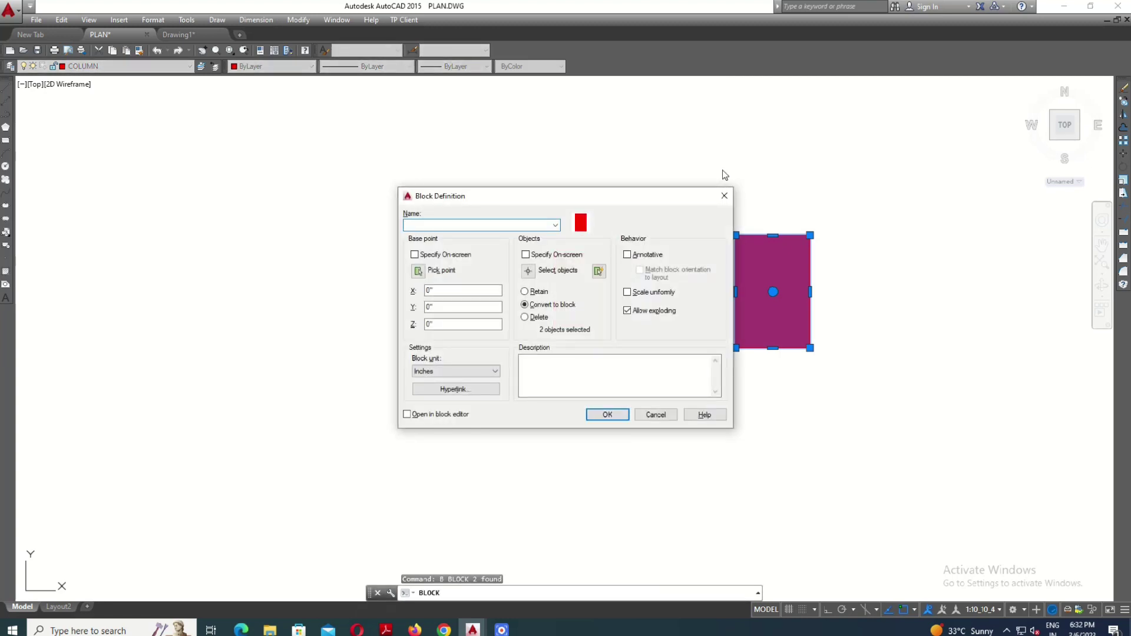
{"action": "type", "text": "C2"}
{"action": "key", "text": "Return"}
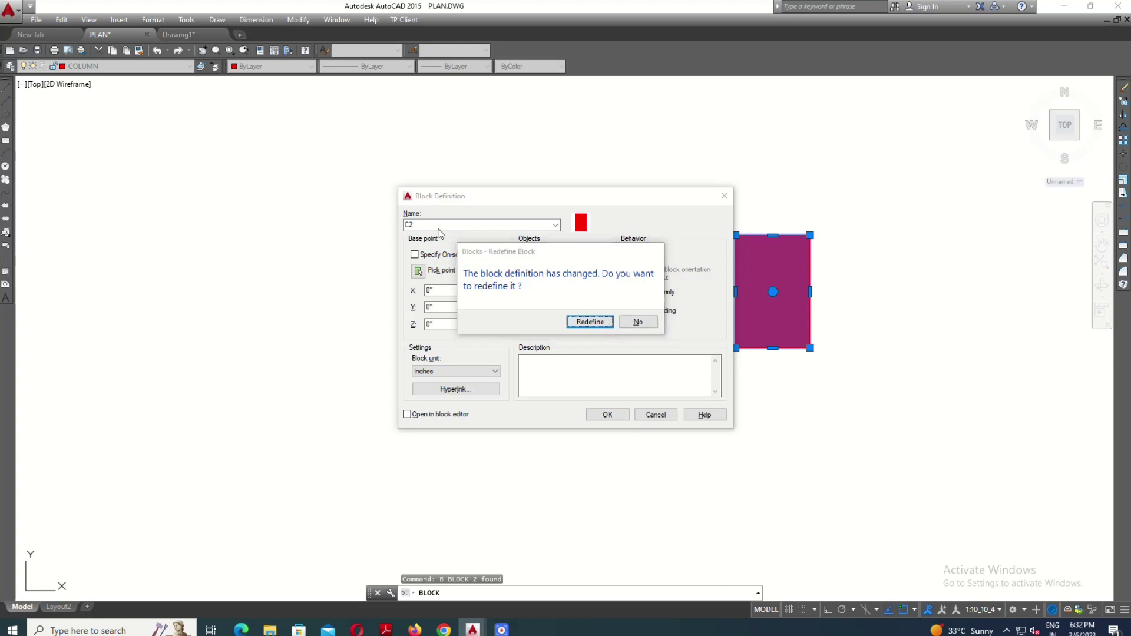
{"action": "left_click", "coordinate": [640, 323]}
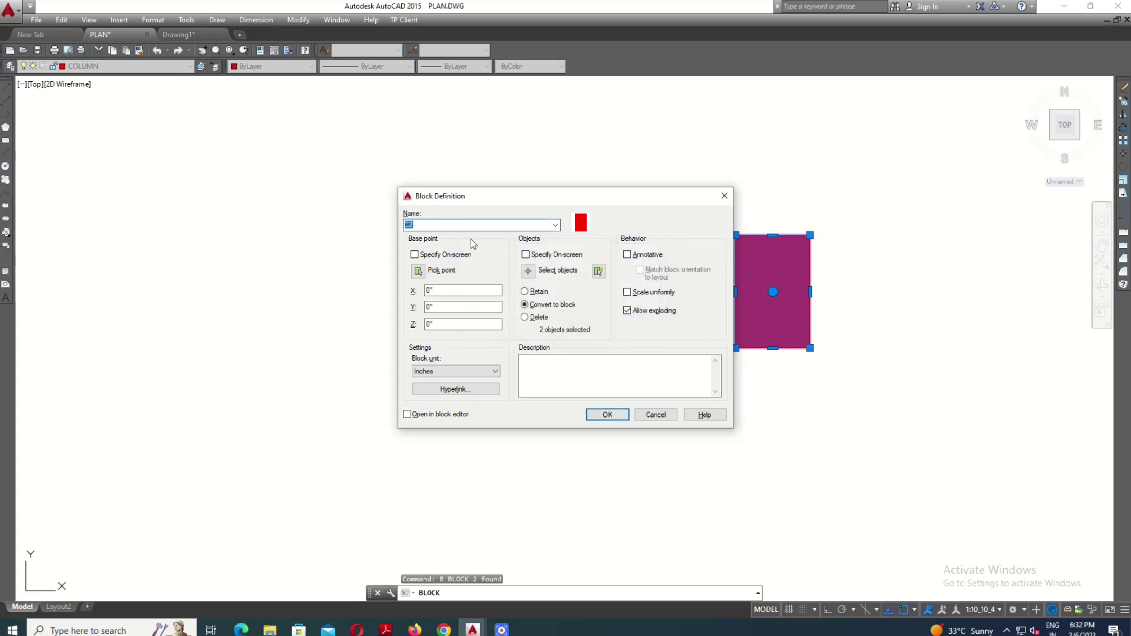
{"action": "left_click", "coordinate": [485, 228]}
{"action": "type", "text": "5"}
{"action": "key", "text": "Return"}
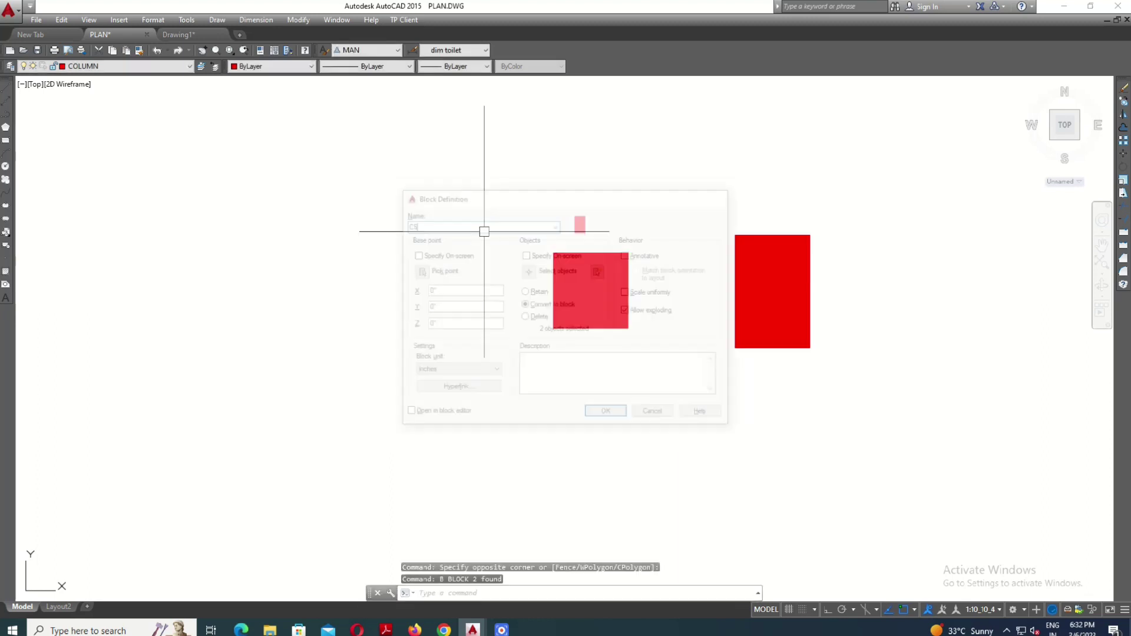
{"action": "key", "text": "Escape"}
{"action": "scroll", "coordinate": [673, 385], "scroll_direction": "down", "scroll_amount": 2}
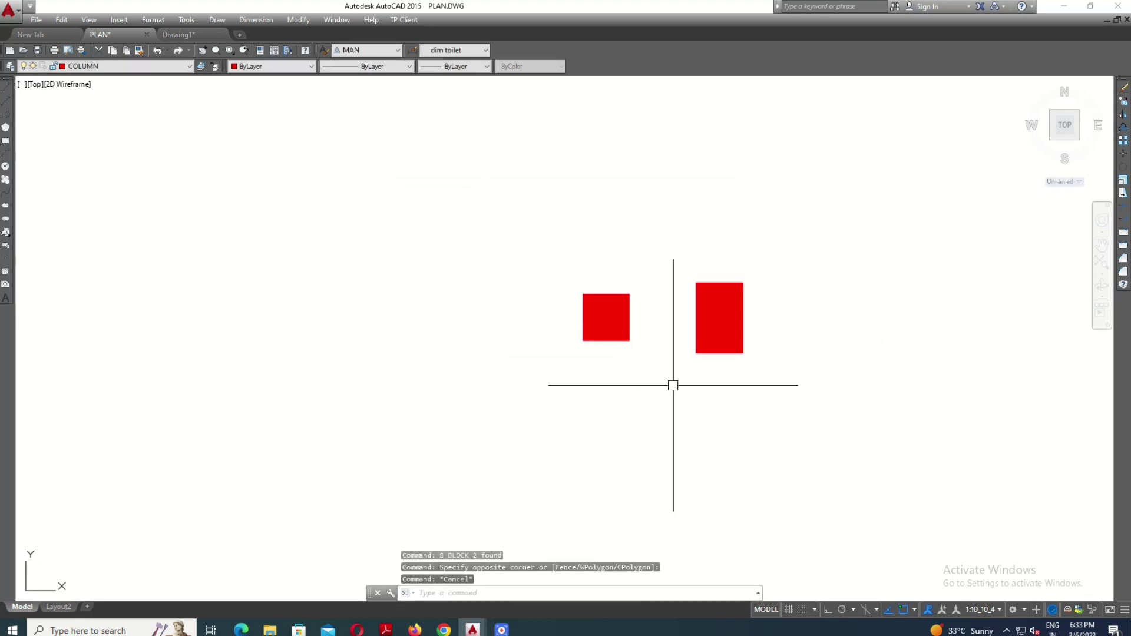
{"action": "key", "text": "Escape"}
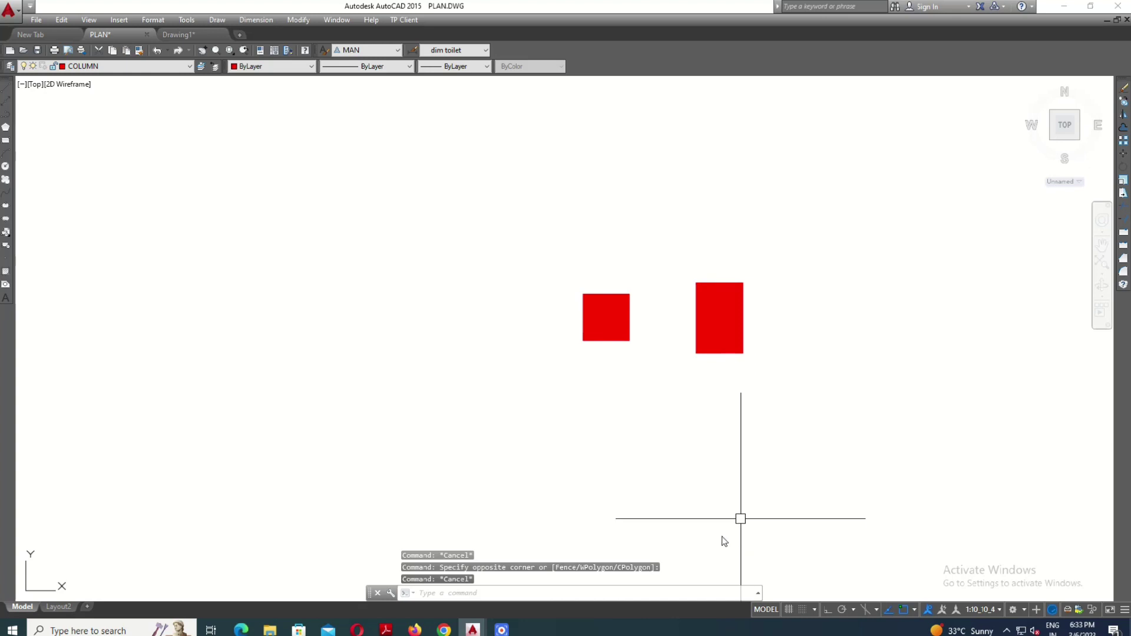
{"action": "scroll", "coordinate": [422, 445], "scroll_direction": "up", "scroll_amount": 2}
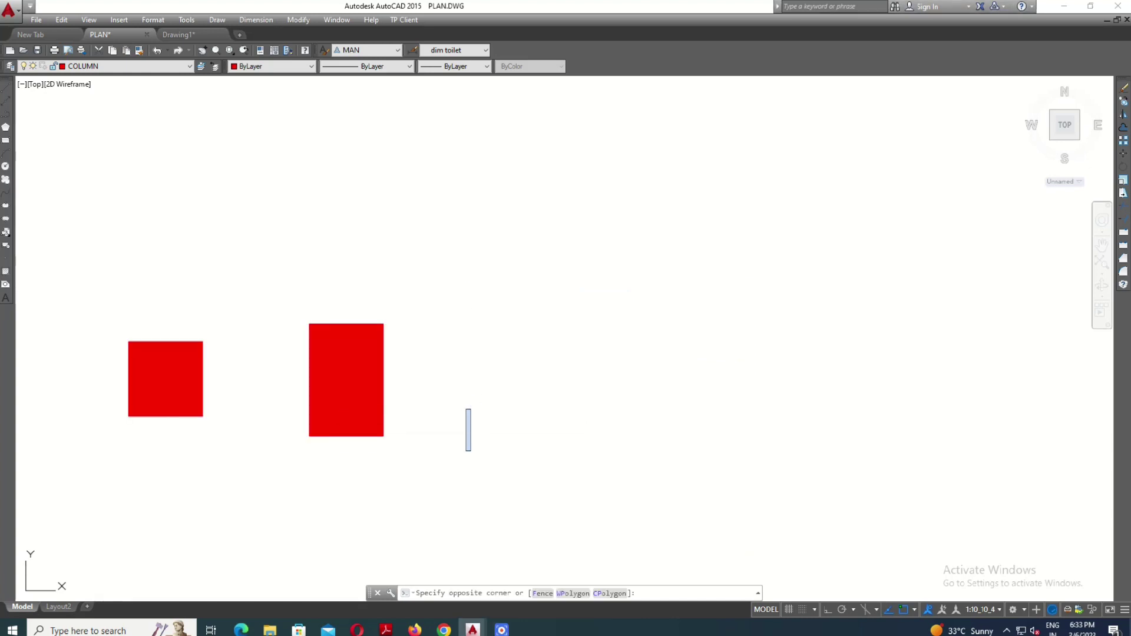
Copy the column to the plan's top-left and top-right outer wall corners.
{"action": "key", "text": "Escape"}
{"action": "left_click", "coordinate": [448, 493]}
{"action": "left_click", "coordinate": [287, 308]}
{"action": "type", "text": "c"}
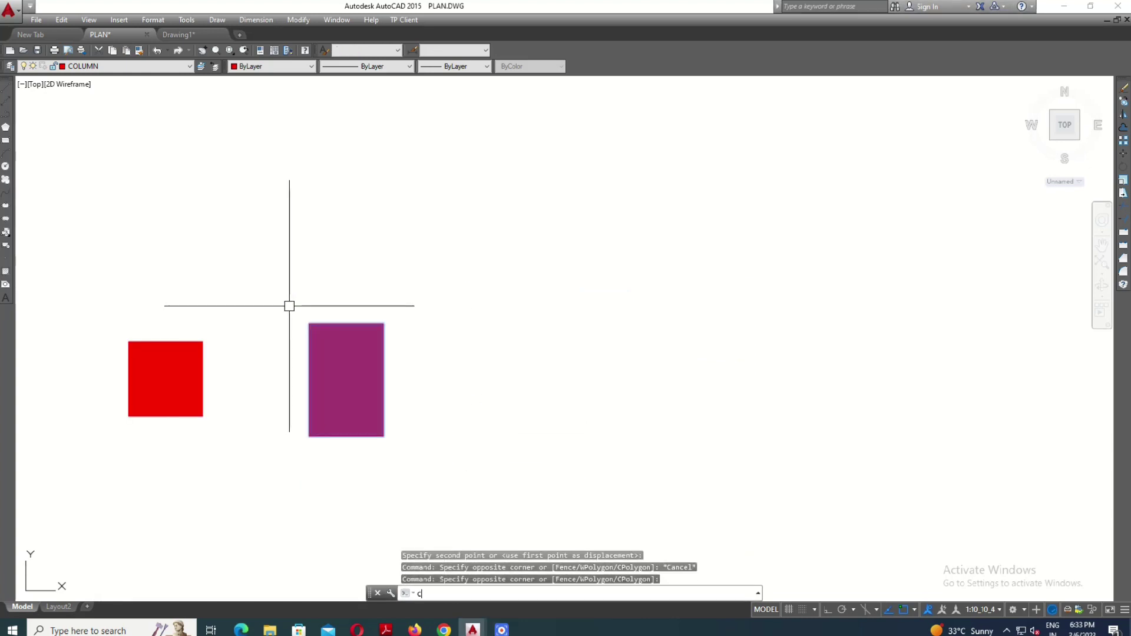
{"action": "type", "text": "o"}
{"action": "key", "text": "Return"}
{"action": "scroll", "coordinate": [290, 314], "scroll_direction": "up", "scroll_amount": 2}
{"action": "left_click", "coordinate": [318, 328]}
{"action": "scroll", "coordinate": [351, 212], "scroll_direction": "down", "scroll_amount": 10}
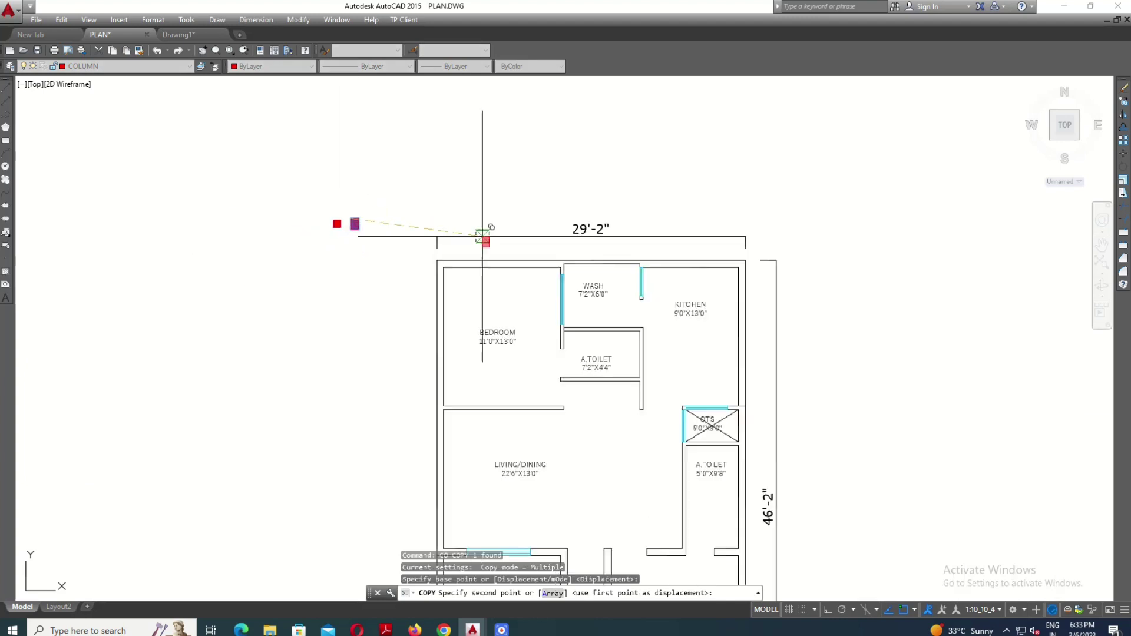
{"action": "scroll", "coordinate": [482, 236], "scroll_direction": "up", "scroll_amount": 5}
{"action": "left_click", "coordinate": [393, 220]}
{"action": "scroll", "coordinate": [395, 224], "scroll_direction": "down", "scroll_amount": 4}
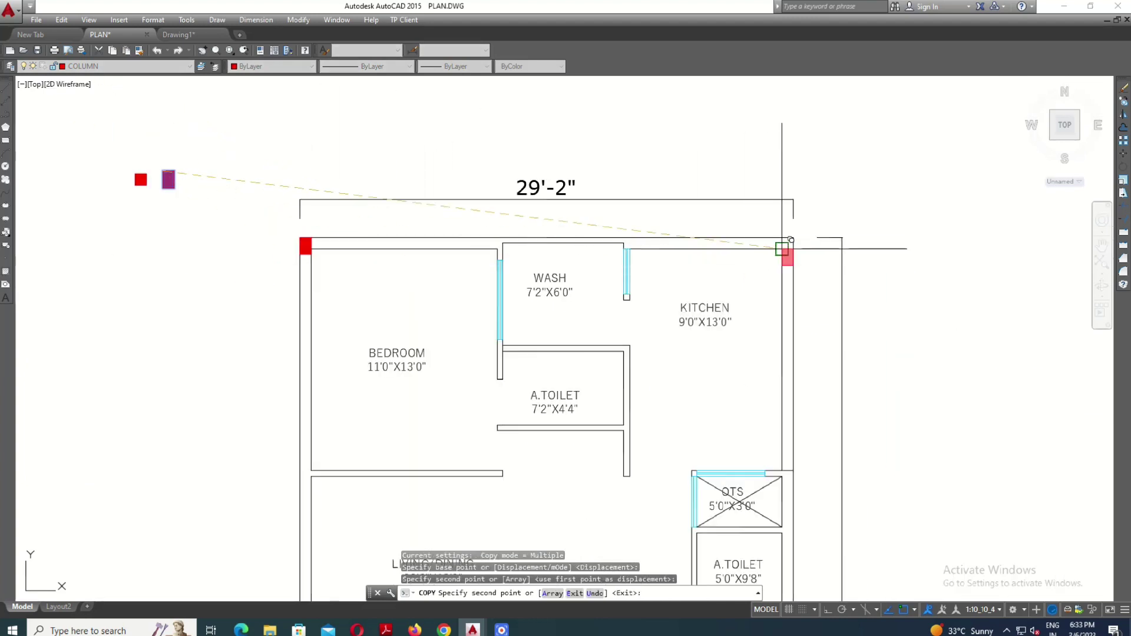
{"action": "scroll", "coordinate": [787, 244], "scroll_direction": "up", "scroll_amount": 4}
{"action": "left_click", "coordinate": [734, 229]}
{"action": "key", "text": "Escape"}
{"action": "scroll", "coordinate": [755, 246], "scroll_direction": "up", "scroll_amount": 5}
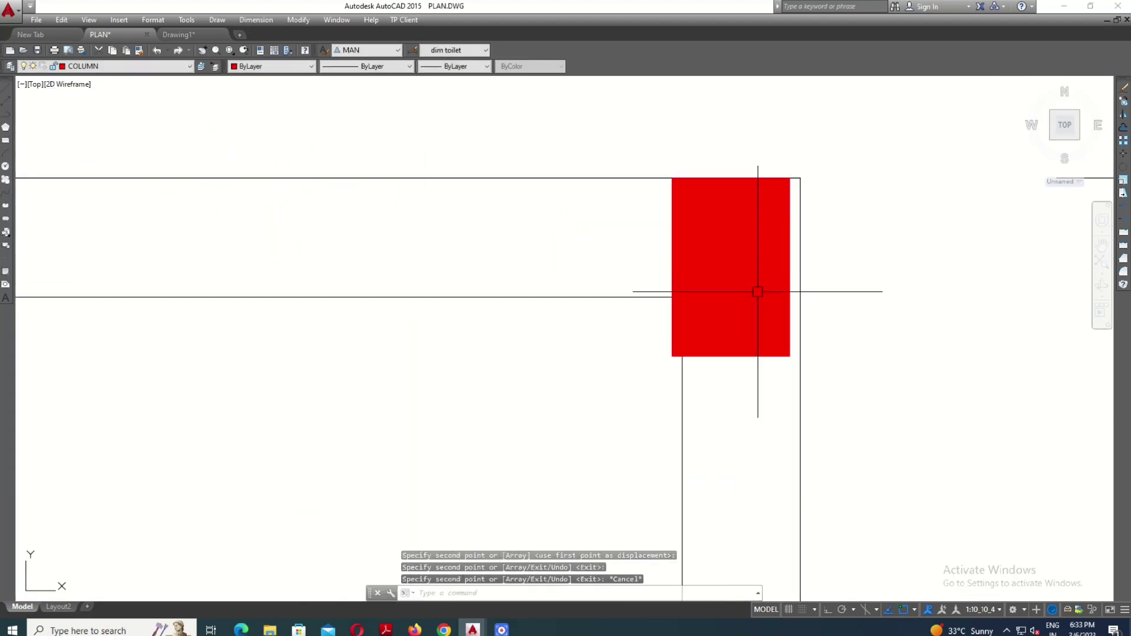
Start moving the top-right column, using its top-right corner as base point.
{"action": "left_click", "coordinate": [765, 271]}
{"action": "type", "text": "m"}
{"action": "key", "text": "Return"}
{"action": "scroll", "coordinate": [817, 252], "scroll_direction": "up", "scroll_amount": 2}
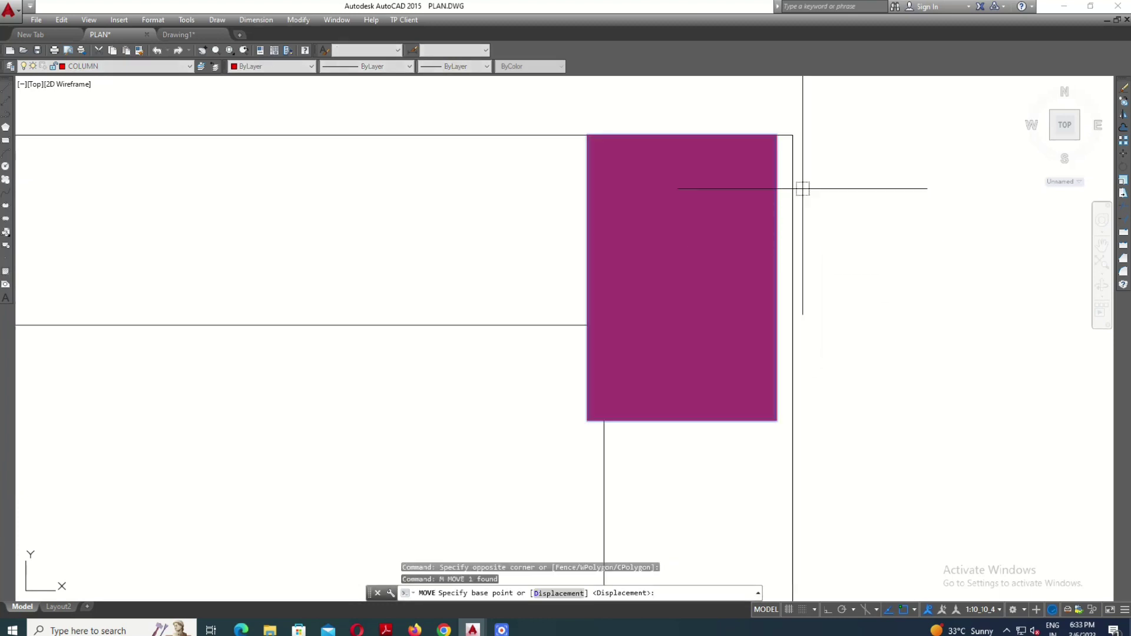
{"action": "left_click", "coordinate": [776, 134]}
{"action": "scroll", "coordinate": [796, 129], "scroll_direction": "down", "scroll_amount": 2}
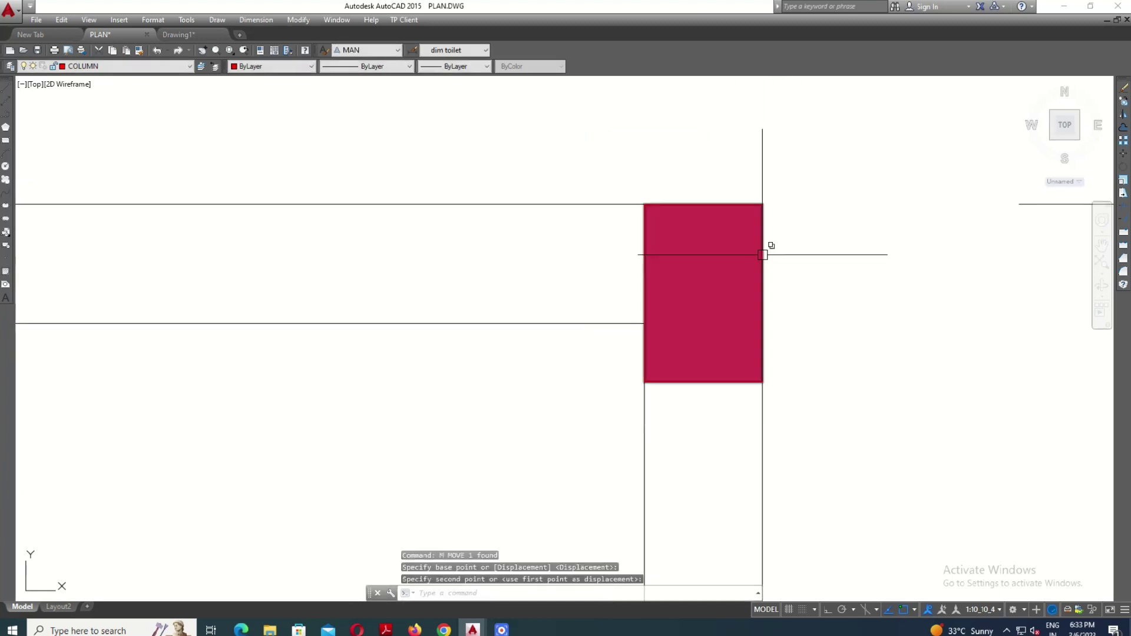
{"action": "scroll", "coordinate": [765, 245], "scroll_direction": "down", "scroll_amount": 5}
{"action": "mouse_move", "coordinate": [760, 326]}
{"action": "middle_mouse_down"}
{"action": "mouse_move", "coordinate": [776, 260]}
{"action": "mouse_move", "coordinate": [715, 206]}
{"action": "mouse_move", "coordinate": [718, 219]}
{"action": "middle_mouse_up"}
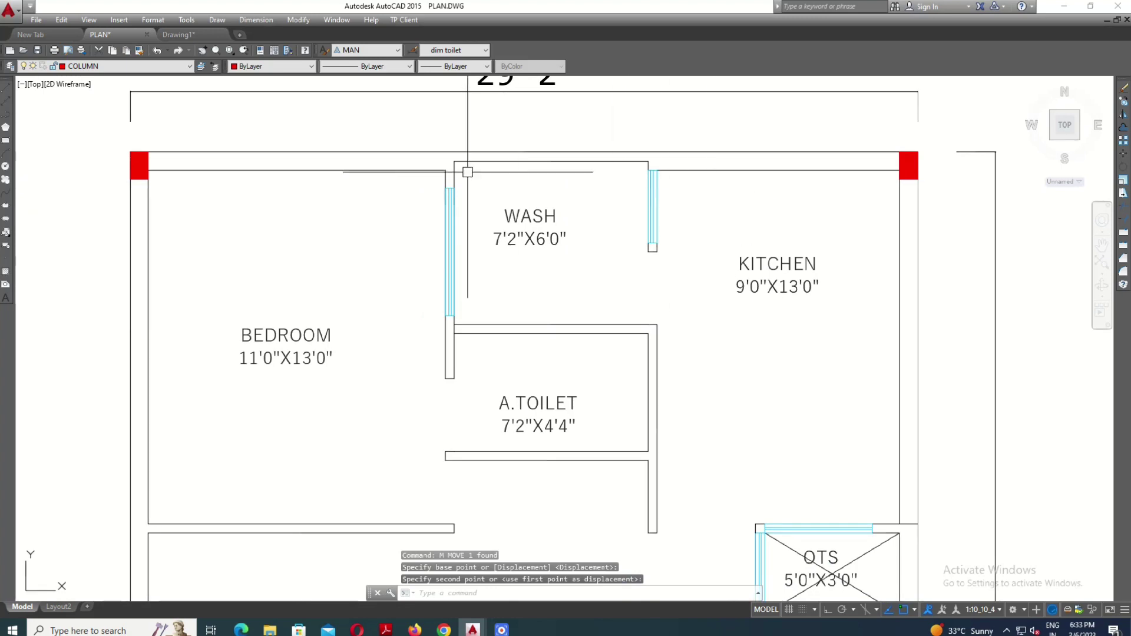
{"action": "scroll", "coordinate": [356, 162], "scroll_direction": "down", "scroll_amount": 2}
{"action": "scroll", "coordinate": [321, 213], "scroll_direction": "up", "scroll_amount": 1}
{"action": "scroll", "coordinate": [306, 164], "scroll_direction": "up", "scroll_amount": 8}
Drop the column on the top-right wall corner, then copy the upright column below.
{"action": "left_click", "coordinate": [306, 164]}
{"action": "left_click", "coordinate": [307, 152]}
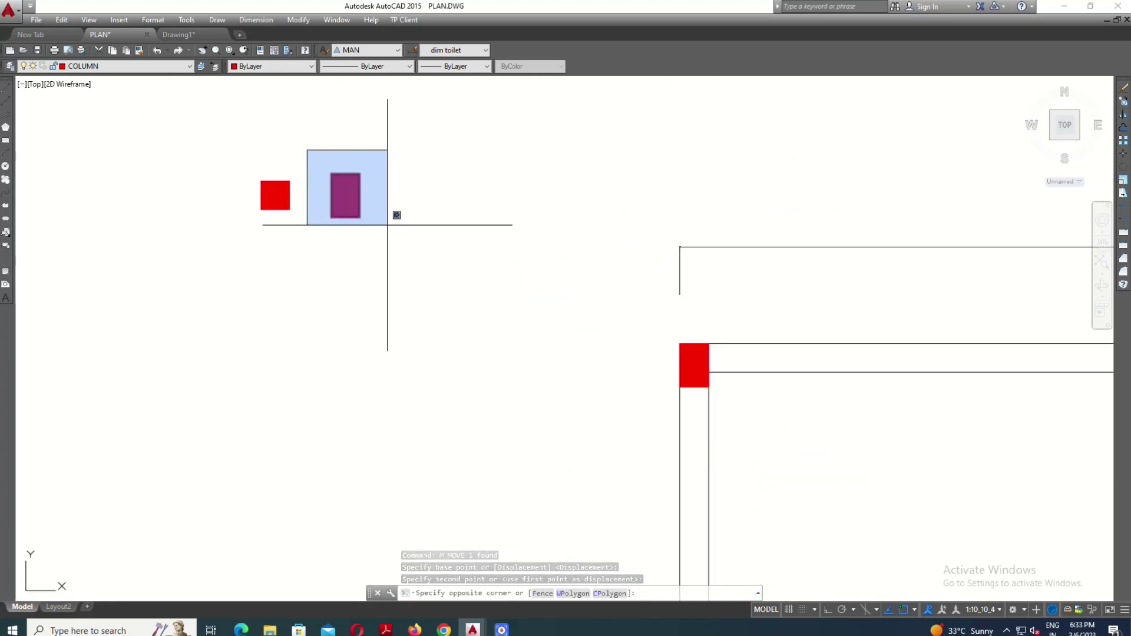
{"action": "left_click", "coordinate": [397, 216]}
{"action": "key", "text": "Return"}
{"action": "left_click", "coordinate": [416, 227]}
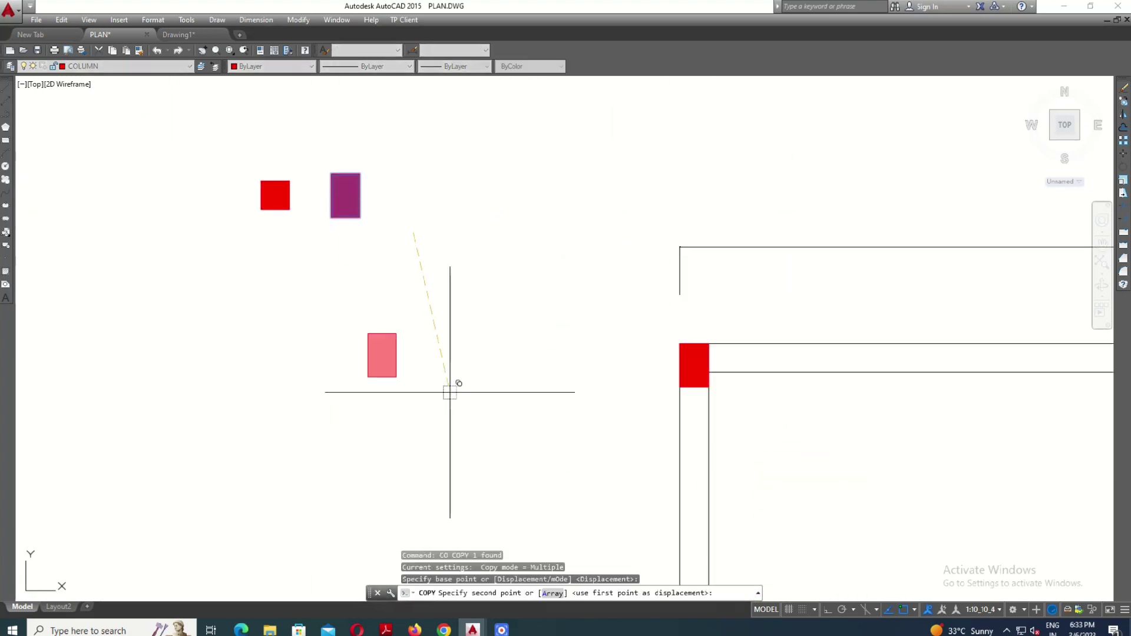
{"action": "left_click", "coordinate": [452, 386]}
{"action": "key", "text": "Escape"}
Rotate the copied column 90° so it lies horizontal.
{"action": "type", "text": "o"}
{"action": "key", "text": "Return"}
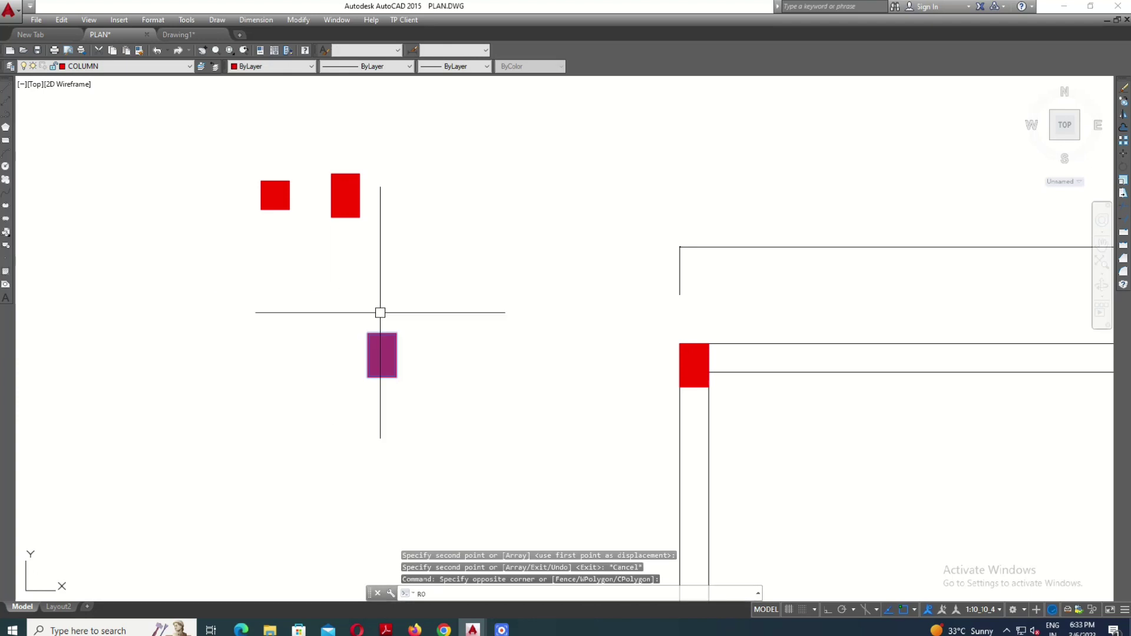
{"action": "left_click", "coordinate": [439, 298]}
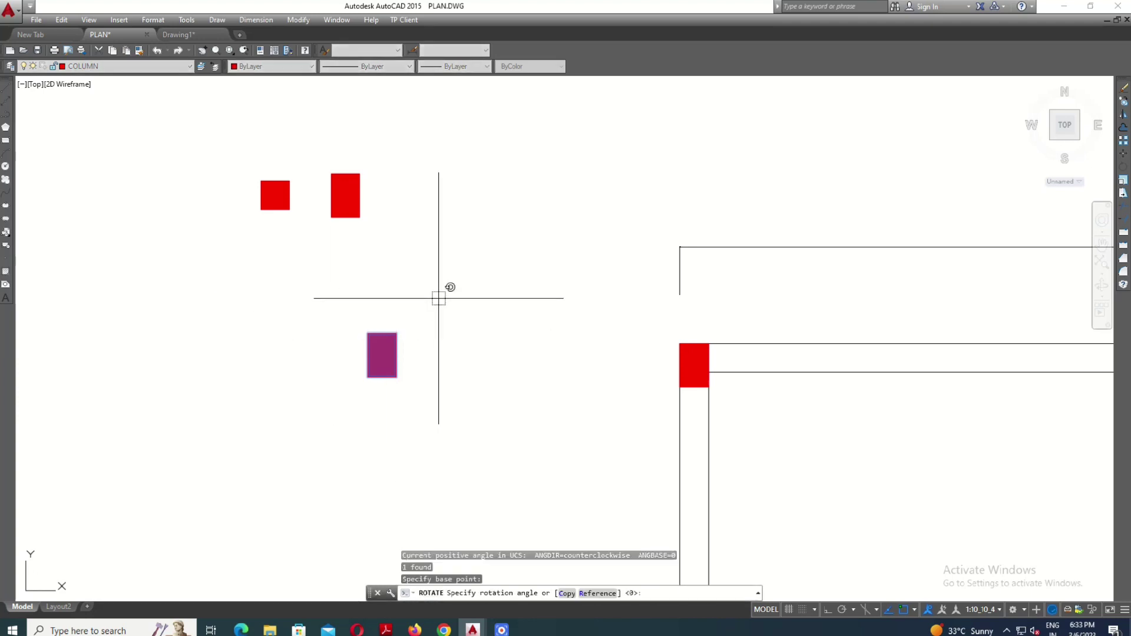
{"action": "left_click", "coordinate": [451, 395]}
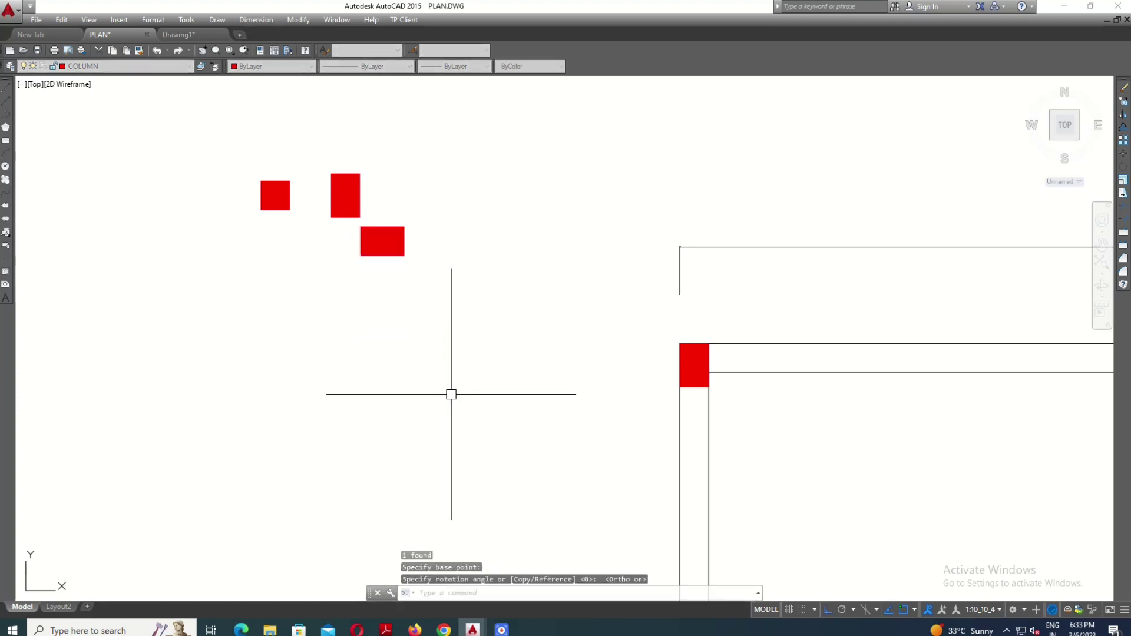
{"action": "left_click", "coordinate": [376, 210]}
Move the horizontal column onto the top wall above the WASH room.
{"action": "type", "text": "m"}
{"action": "key", "text": "Return"}
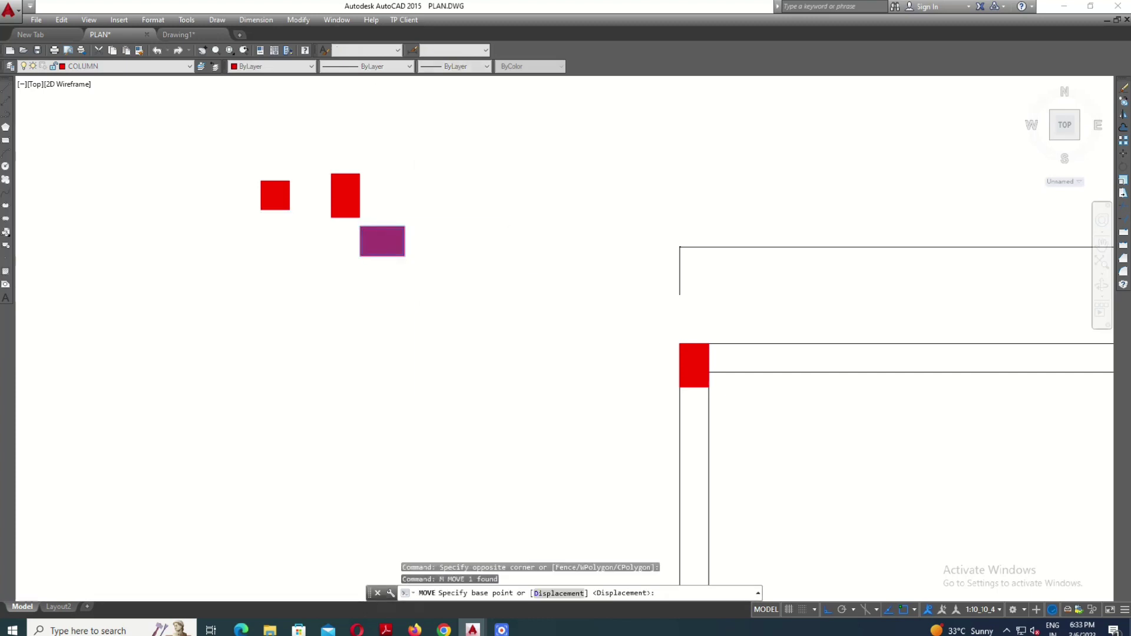
{"action": "scroll", "coordinate": [394, 228], "scroll_direction": "up", "scroll_amount": 4}
{"action": "left_click", "coordinate": [424, 299]}
{"action": "scroll", "coordinate": [424, 300], "scroll_direction": "down", "scroll_amount": 4}
{"action": "scroll", "coordinate": [449, 232], "scroll_direction": "down", "scroll_amount": 2}
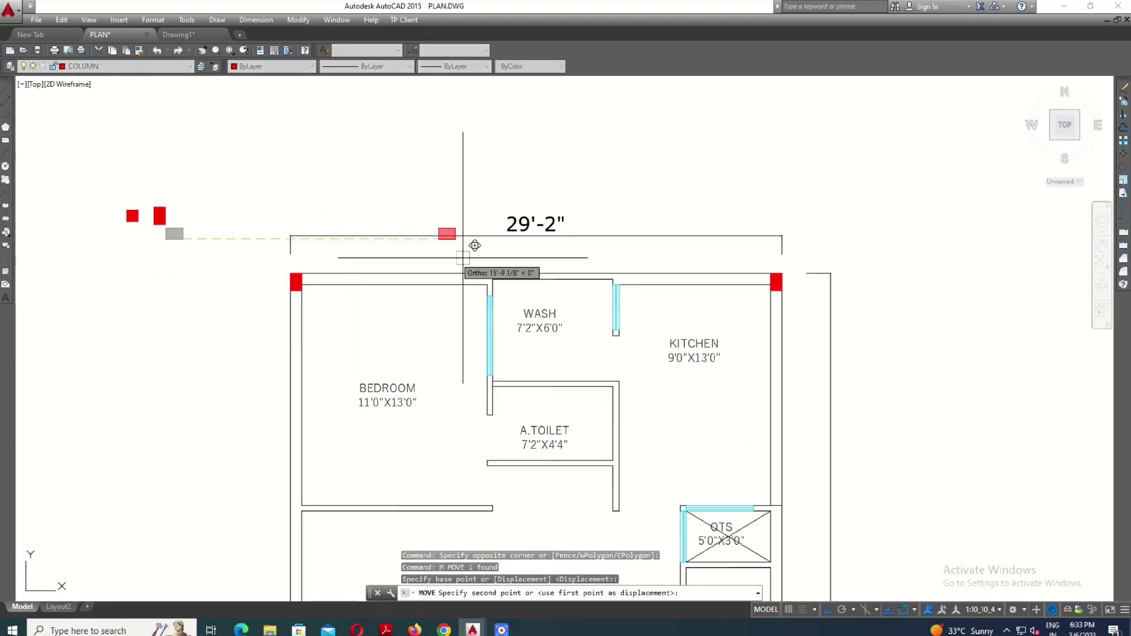
{"action": "scroll", "coordinate": [495, 267], "scroll_direction": "up", "scroll_amount": 5}
{"action": "scroll", "coordinate": [501, 263], "scroll_direction": "up", "scroll_amount": 2}
{"action": "left_click", "coordinate": [497, 299]}
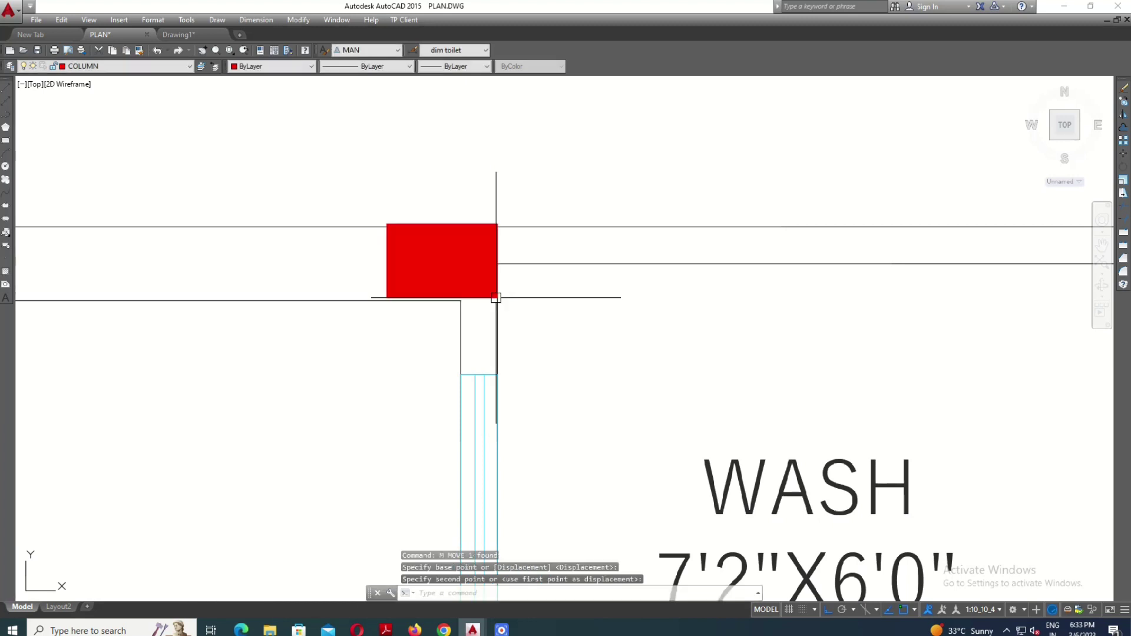
{"action": "scroll", "coordinate": [492, 242], "scroll_direction": "up", "scroll_amount": 2}
{"action": "key", "text": "Escape"}
Shift the column so it sits flush with the wall corner.
{"action": "left_click", "coordinate": [563, 218]}
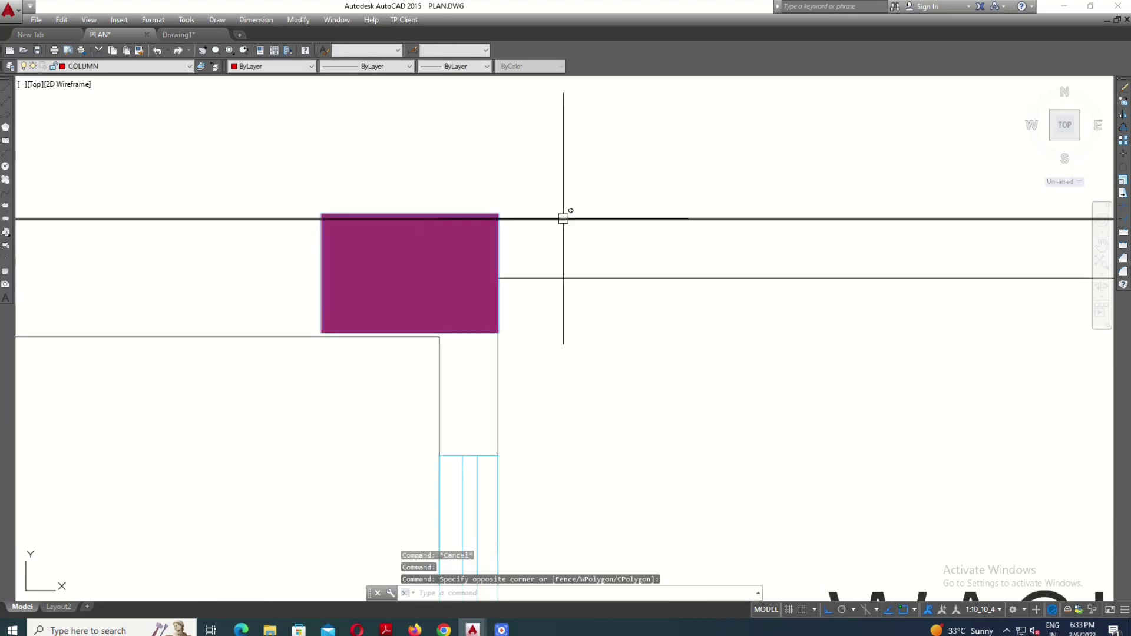
{"action": "type", "text": "m"}
{"action": "key", "text": "Return"}
{"action": "scroll", "coordinate": [489, 203], "scroll_direction": "up", "scroll_amount": 2}
{"action": "left_click", "coordinate": [511, 229]}
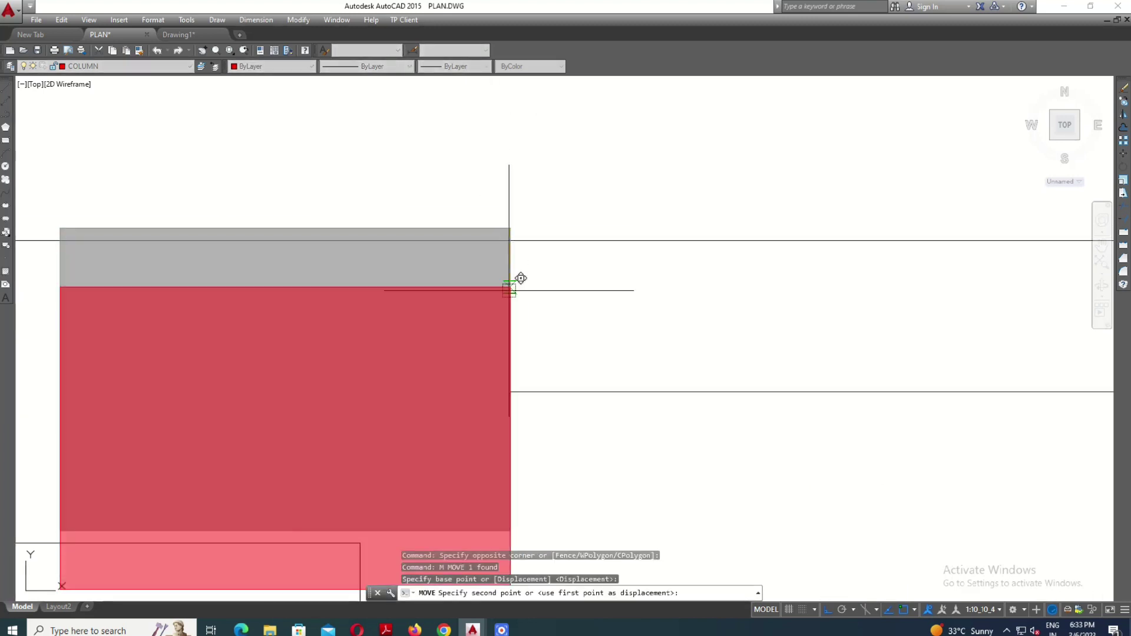
{"action": "left_click", "coordinate": [513, 246]}
{"action": "scroll", "coordinate": [514, 246], "scroll_direction": "down", "scroll_amount": 5}
{"action": "scroll", "coordinate": [518, 232], "scroll_direction": "up", "scroll_amount": 5}
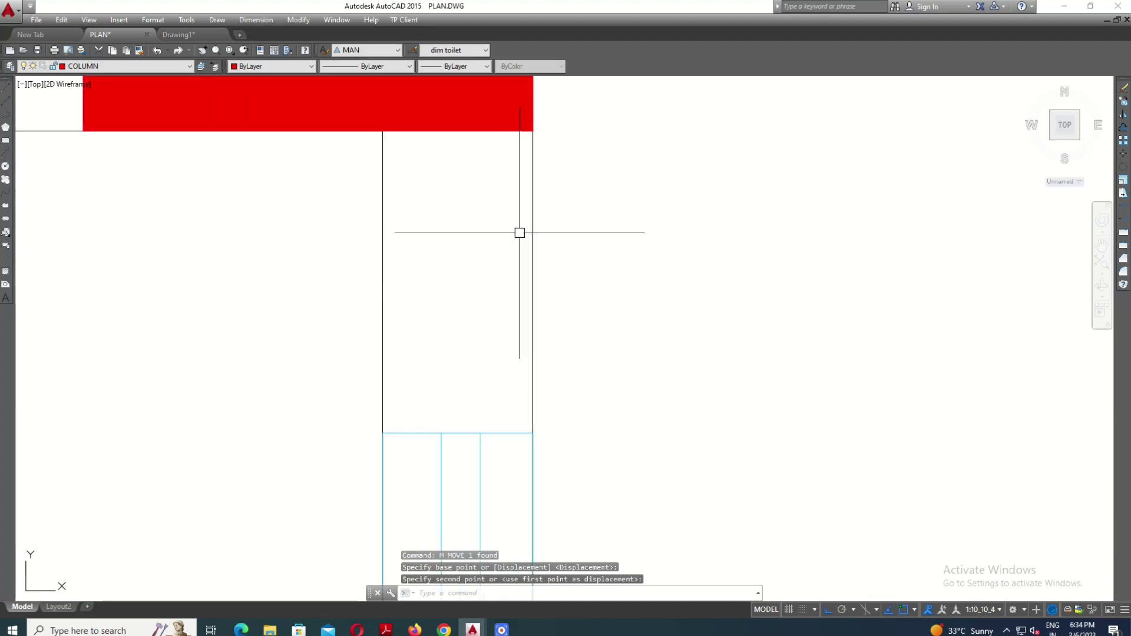
{"action": "scroll", "coordinate": [510, 318], "scroll_direction": "down", "scroll_amount": 5}
{"action": "key", "text": "Escape"}
{"action": "type", "text": "c"}
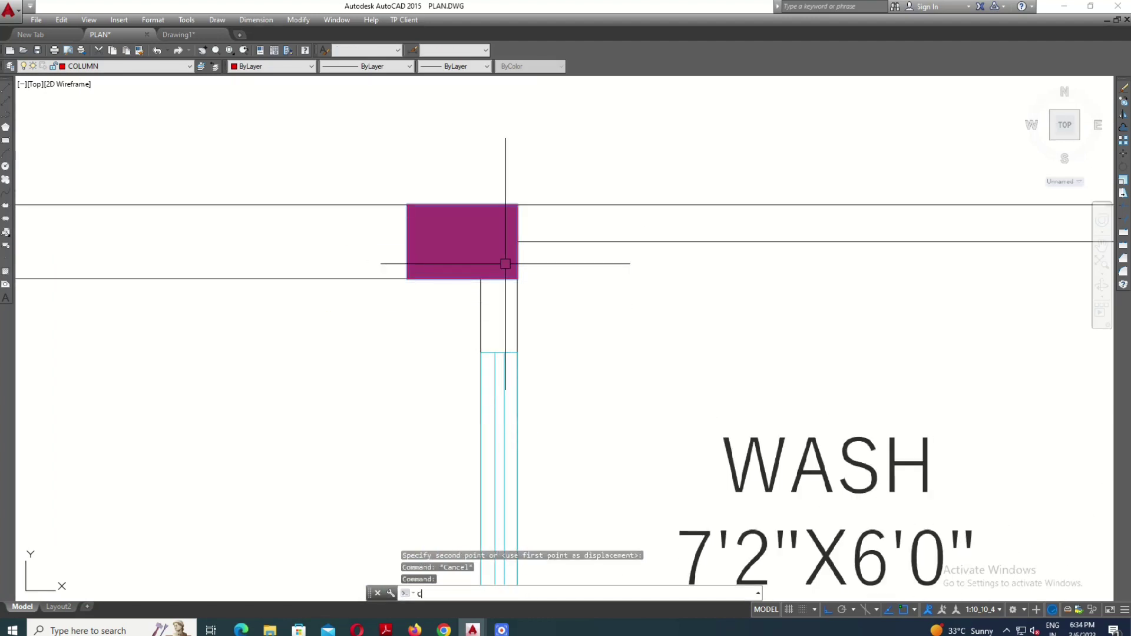
Copy the column to the WASH/KITCHEN wall junction on the top wall.
{"action": "type", "text": "o"}
{"action": "key", "text": "Return"}
{"action": "left_click", "coordinate": [406, 278]}
{"action": "scroll", "coordinate": [324, 260], "scroll_direction": "down", "scroll_amount": 3}
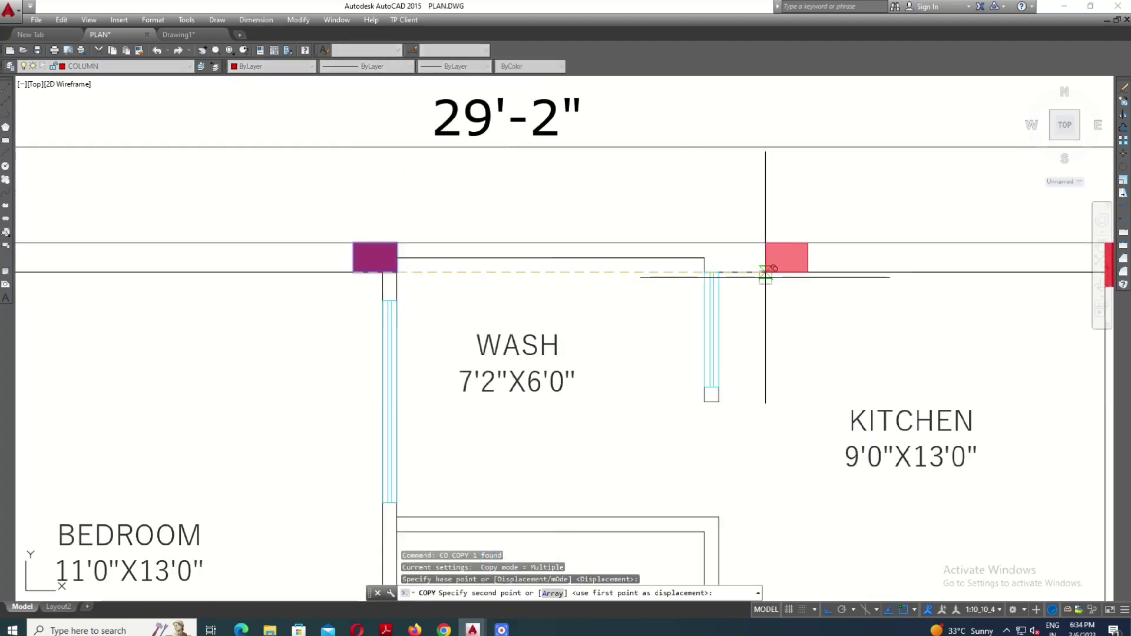
{"action": "scroll", "coordinate": [765, 274], "scroll_direction": "up", "scroll_amount": 2}
{"action": "left_click", "coordinate": [613, 265]}
{"action": "key", "text": "Escape"}
{"action": "scroll", "coordinate": [628, 232], "scroll_direction": "down", "scroll_amount": 3}
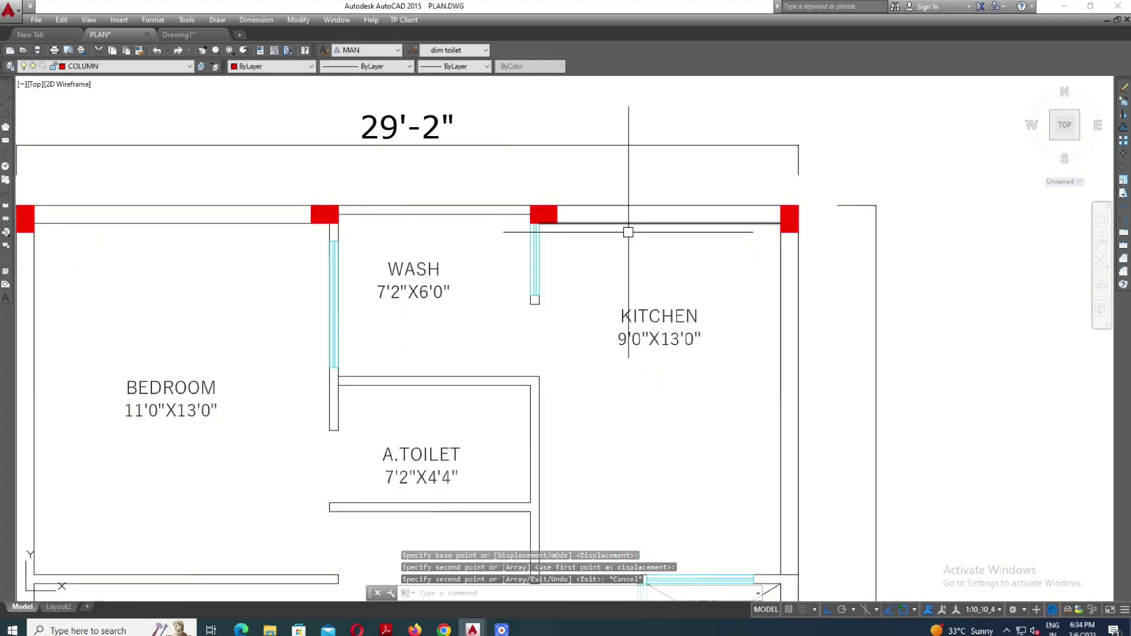
{"action": "scroll", "coordinate": [678, 230], "scroll_direction": "down", "scroll_amount": 2}
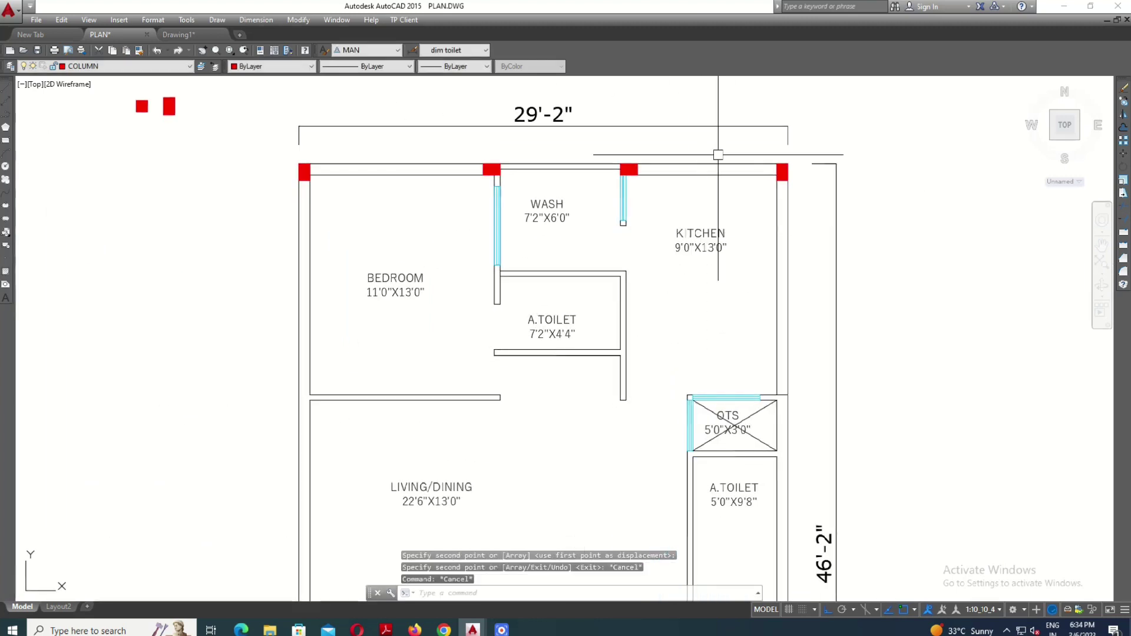
{"action": "scroll", "coordinate": [719, 155], "scroll_direction": "down", "scroll_amount": 4}
{"action": "scroll", "coordinate": [568, 240], "scroll_direction": "up", "scroll_amount": 2}
Copy the top-left corner column down to the left-wall partition junction.
{"action": "scroll", "coordinate": [528, 176], "scroll_direction": "up", "scroll_amount": 4}
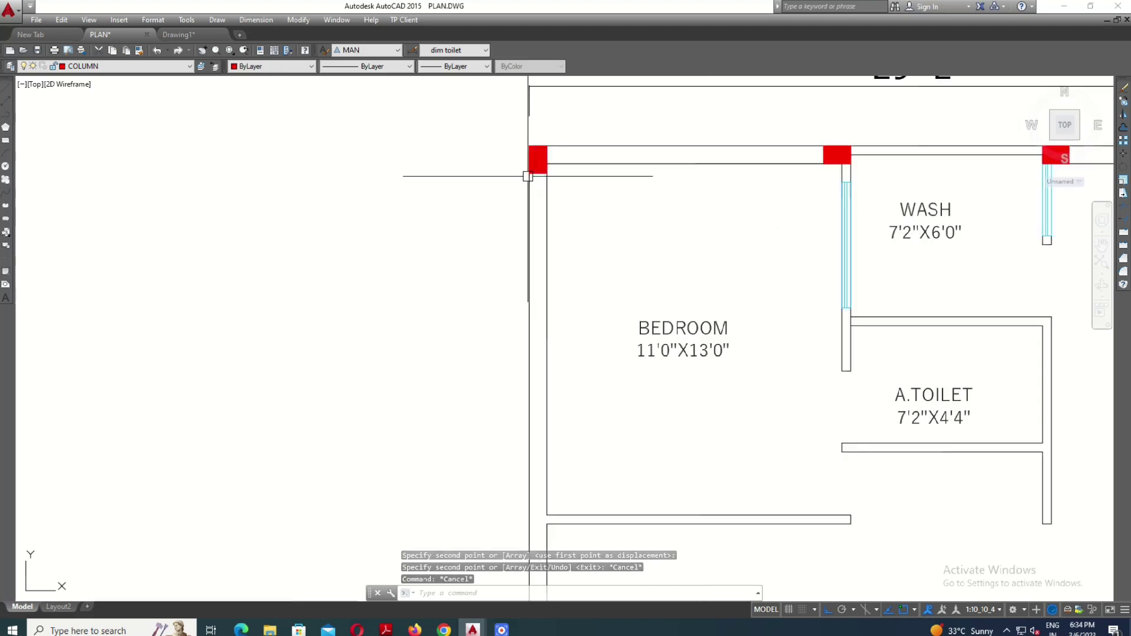
{"action": "left_click", "coordinate": [536, 176]}
{"action": "type", "text": "o"}
{"action": "key", "text": "Return"}
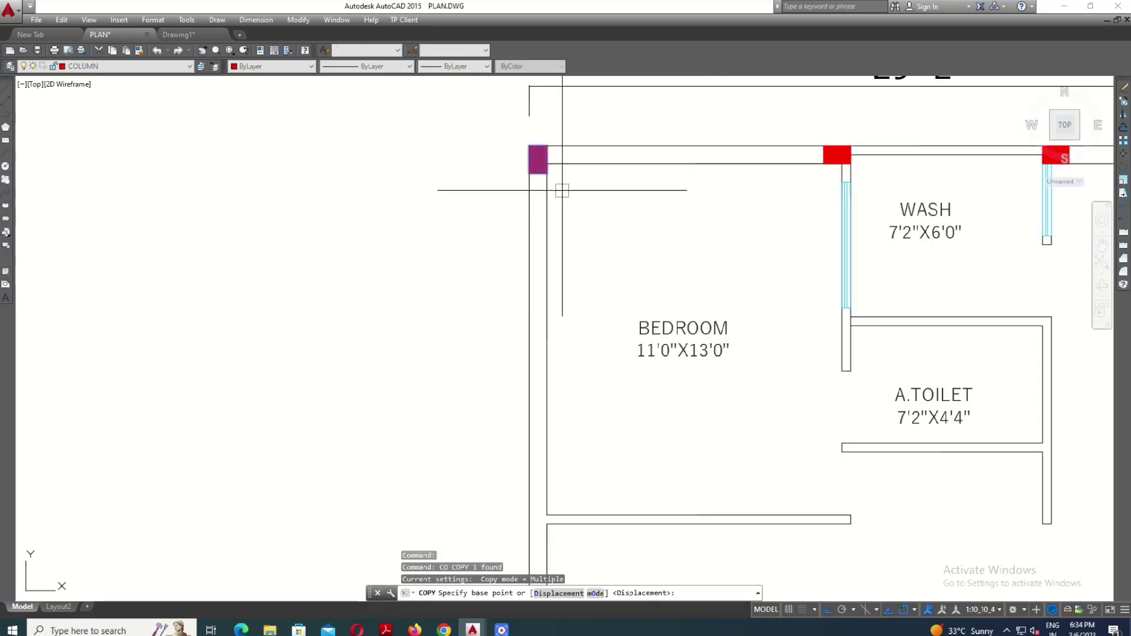
{"action": "scroll", "coordinate": [558, 168], "scroll_direction": "up", "scroll_amount": 1}
{"action": "left_click", "coordinate": [546, 139]}
{"action": "scroll", "coordinate": [554, 104], "scroll_direction": "down", "scroll_amount": 2}
{"action": "scroll", "coordinate": [548, 356], "scroll_direction": "up", "scroll_amount": 5}
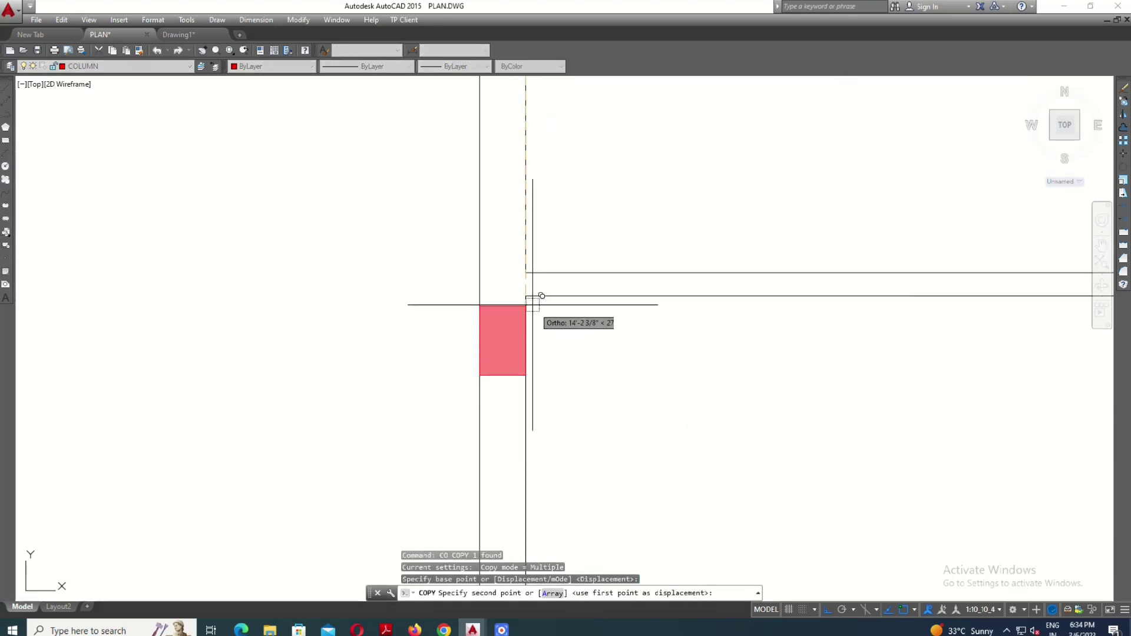
{"action": "left_click", "coordinate": [525, 271]}
{"action": "scroll", "coordinate": [525, 270], "scroll_direction": "down", "scroll_amount": 7}
{"action": "scroll", "coordinate": [536, 230], "scroll_direction": "up", "scroll_amount": 3}
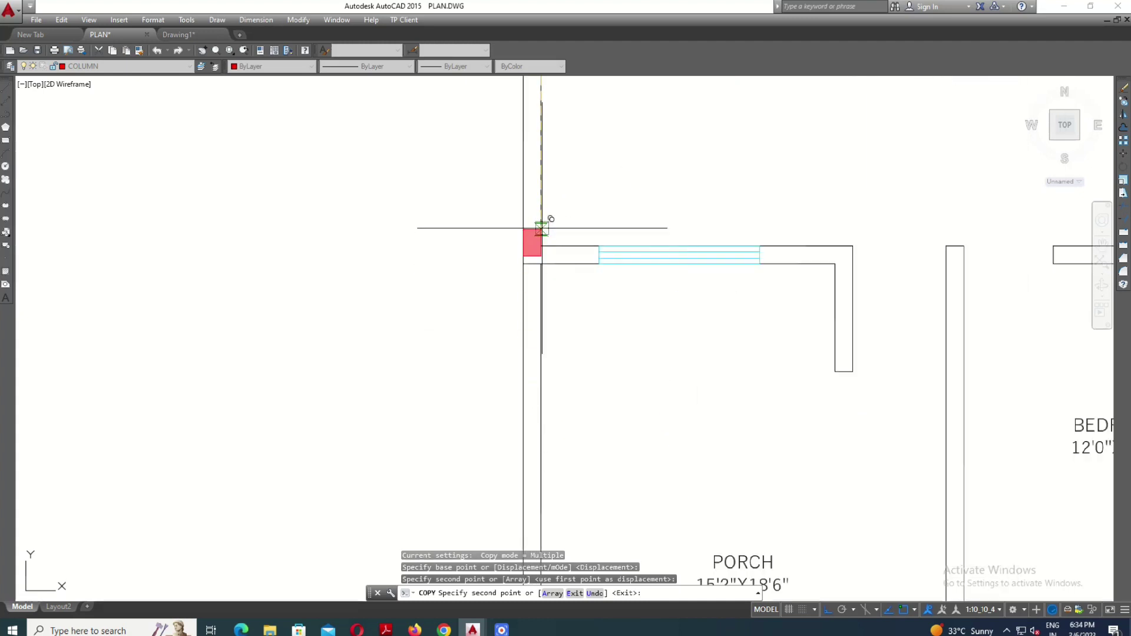
{"action": "scroll", "coordinate": [545, 227], "scroll_direction": "up", "scroll_amount": 2}
{"action": "key", "text": "Escape"}
Move the new column to align with its wall junction.
{"action": "scroll", "coordinate": [546, 263], "scroll_direction": "up", "scroll_amount": 5}
{"action": "left_click", "coordinate": [557, 300]}
{"action": "left_click", "coordinate": [509, 314]}
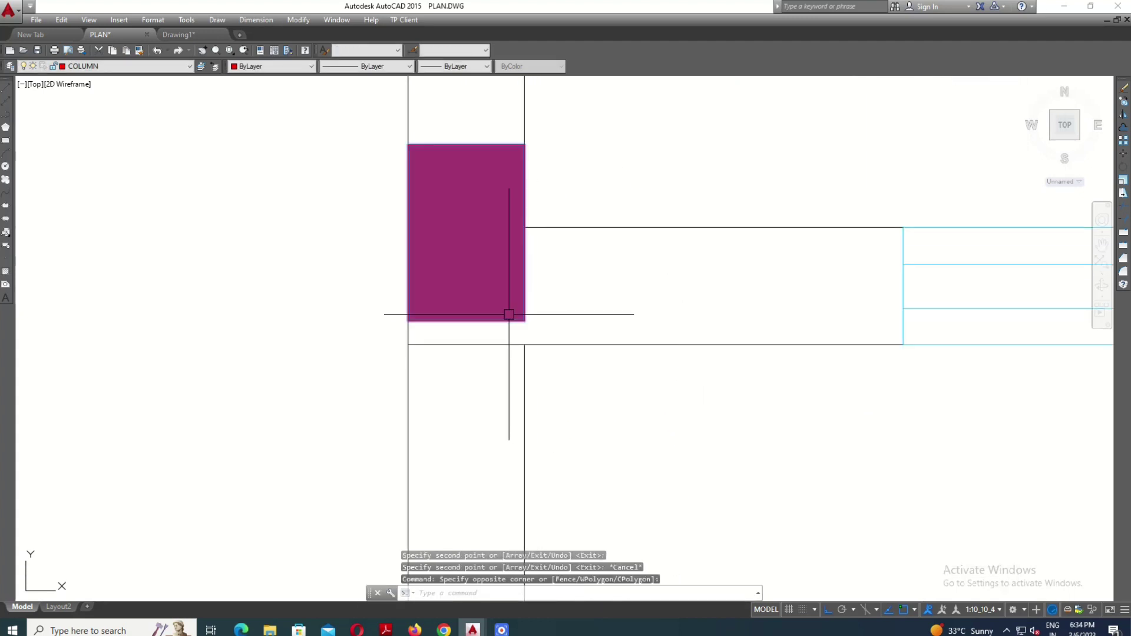
{"action": "type", "text": "m"}
{"action": "key", "text": "Return"}
{"action": "left_click", "coordinate": [407, 321]}
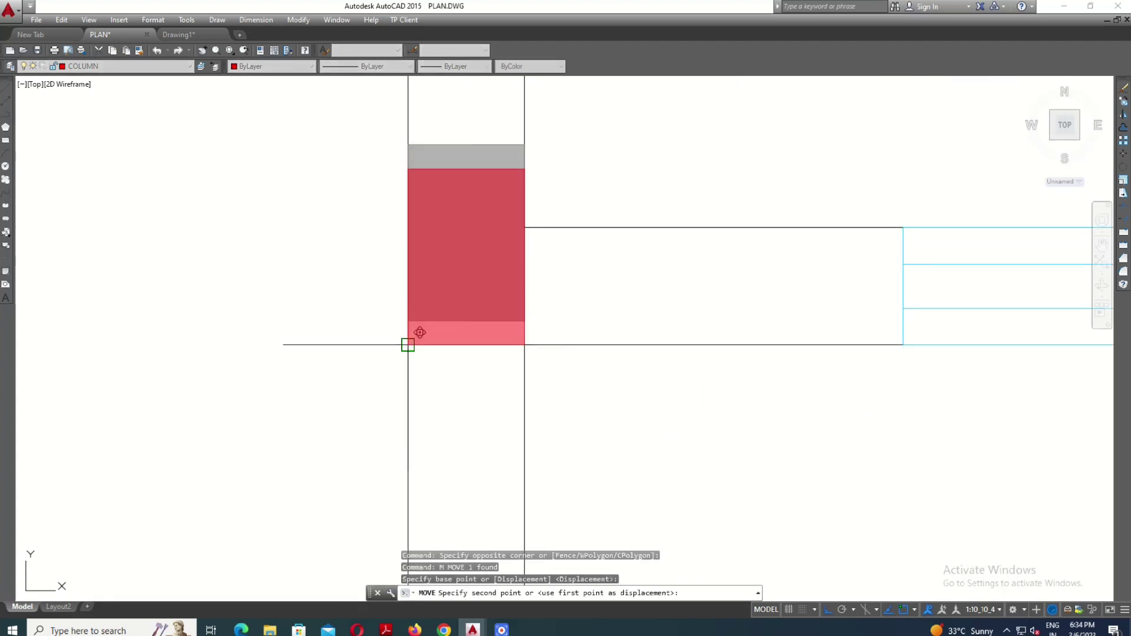
{"action": "scroll", "coordinate": [412, 336], "scroll_direction": "down", "scroll_amount": 3}
{"action": "left_click", "coordinate": [374, 349]}
{"action": "scroll", "coordinate": [532, 398], "scroll_direction": "down", "scroll_amount": 3}
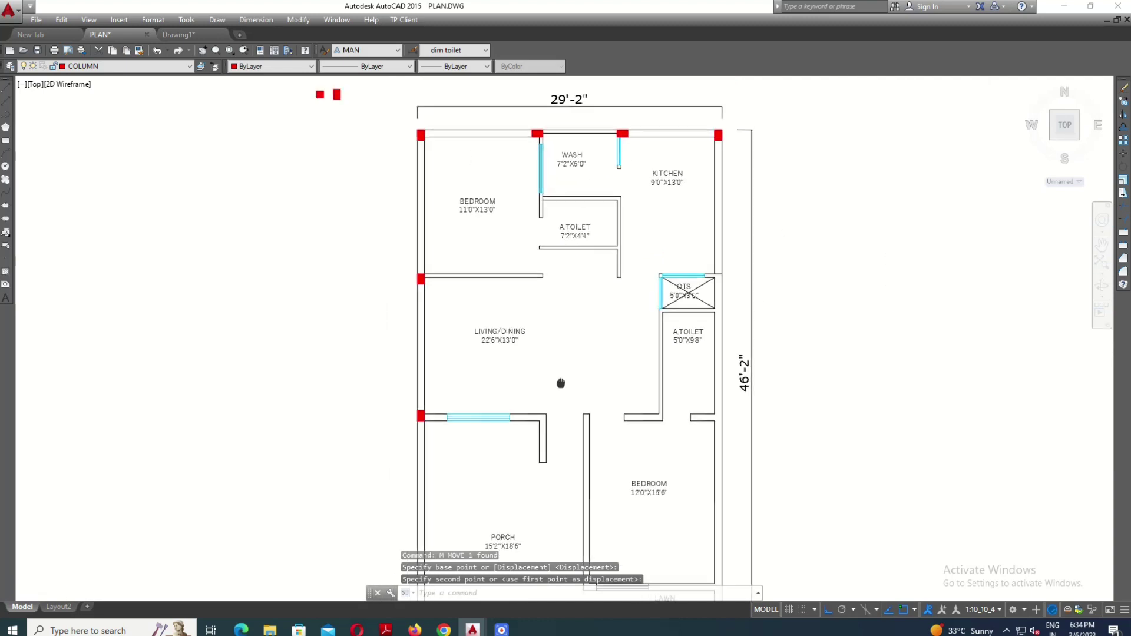
Select the red column at the left-wall junction.
{"action": "scroll", "coordinate": [416, 285], "scroll_direction": "up", "scroll_amount": 2}
{"action": "scroll", "coordinate": [405, 290], "scroll_direction": "up", "scroll_amount": 2}
{"action": "left_click", "coordinate": [405, 289]}
{"action": "key", "text": "Escape"}
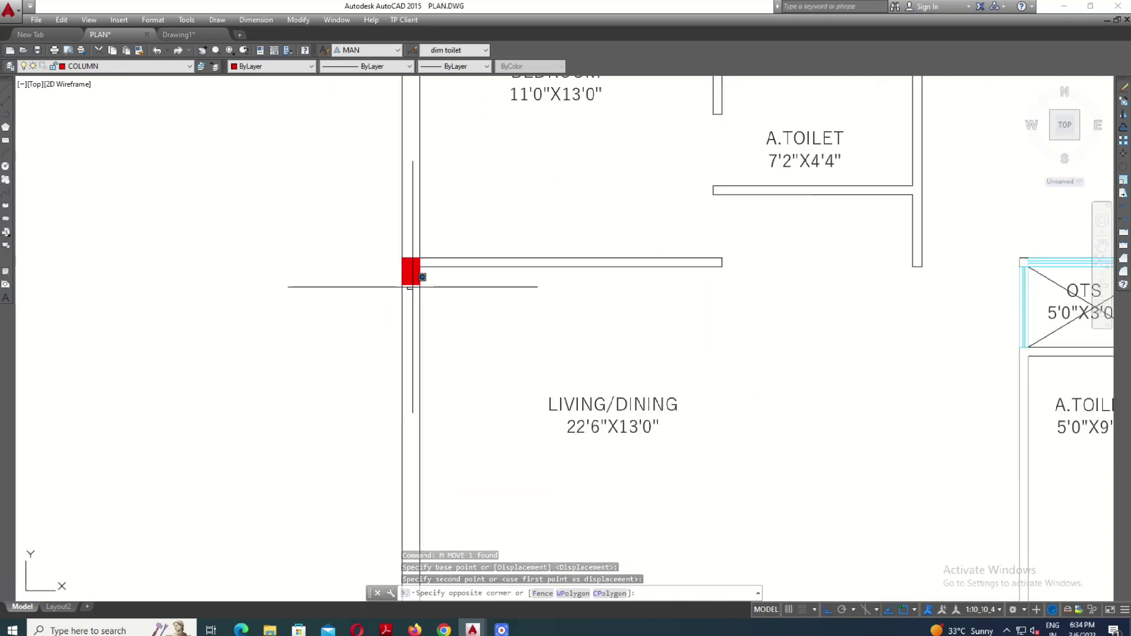
{"action": "scroll", "coordinate": [414, 288], "scroll_direction": "up", "scroll_amount": 2}
{"action": "left_click", "coordinate": [397, 267]}
{"action": "type", "text": "c"}
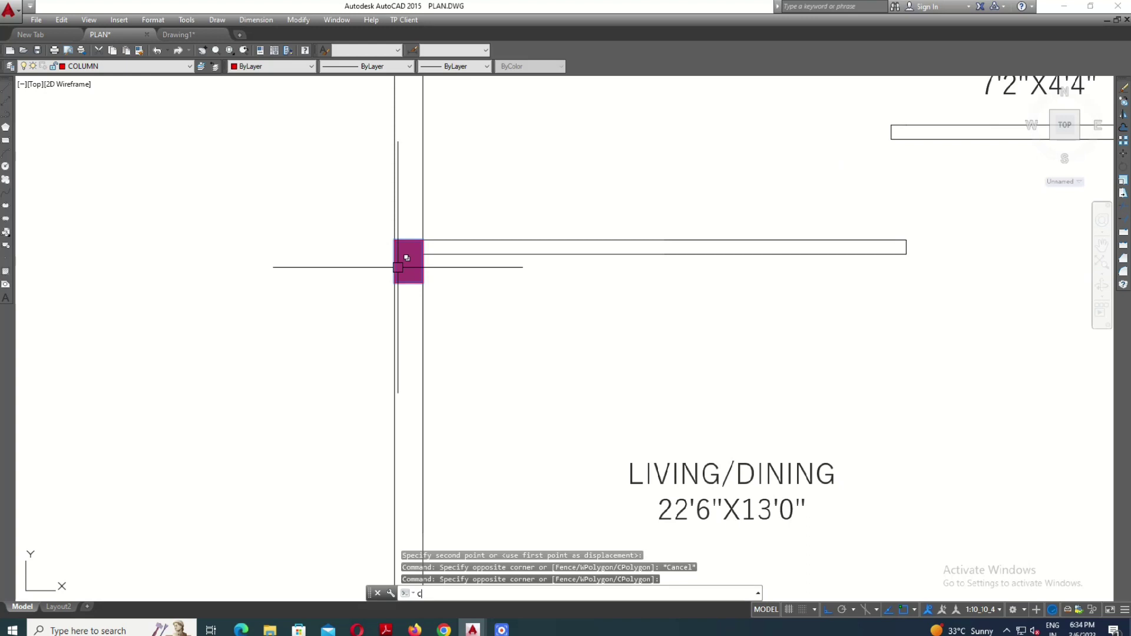
Copy the column from its corner to the right-side wall junction level with the OTS shaft.
{"action": "type", "text": "o"}
{"action": "key", "text": "Return"}
{"action": "left_click", "coordinate": [424, 283]}
{"action": "scroll", "coordinate": [423, 283], "scroll_direction": "down", "scroll_amount": 3}
{"action": "scroll", "coordinate": [557, 305], "scroll_direction": "down", "scroll_amount": 2}
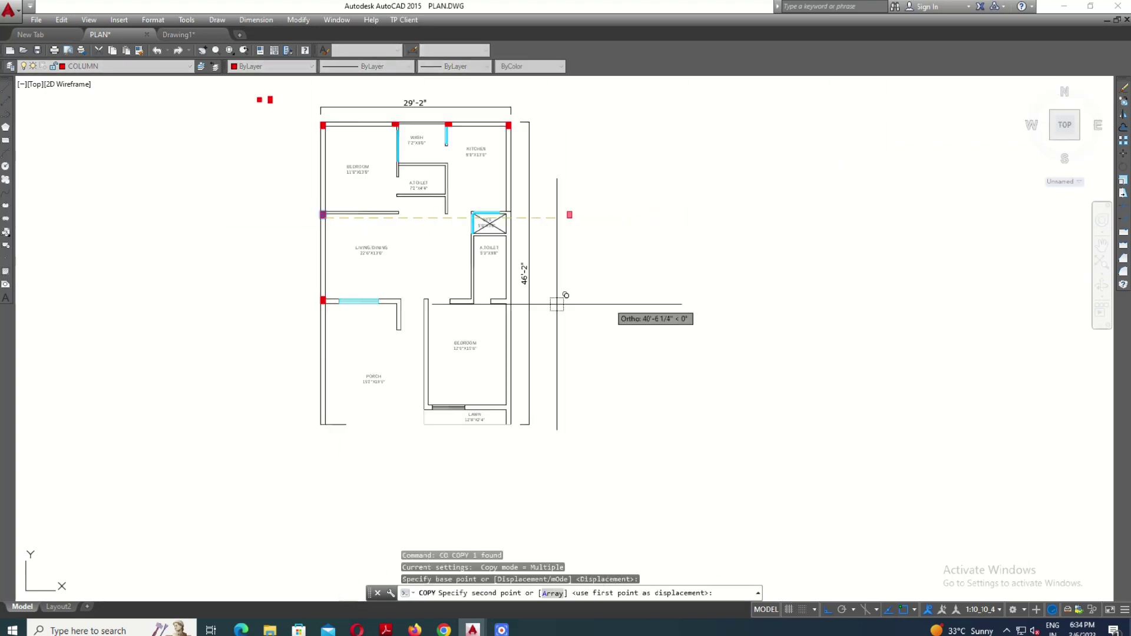
{"action": "scroll", "coordinate": [557, 304], "scroll_direction": "up", "scroll_amount": 3}
{"action": "scroll", "coordinate": [505, 285], "scroll_direction": "up", "scroll_amount": 1}
{"action": "left_click", "coordinate": [517, 301]}
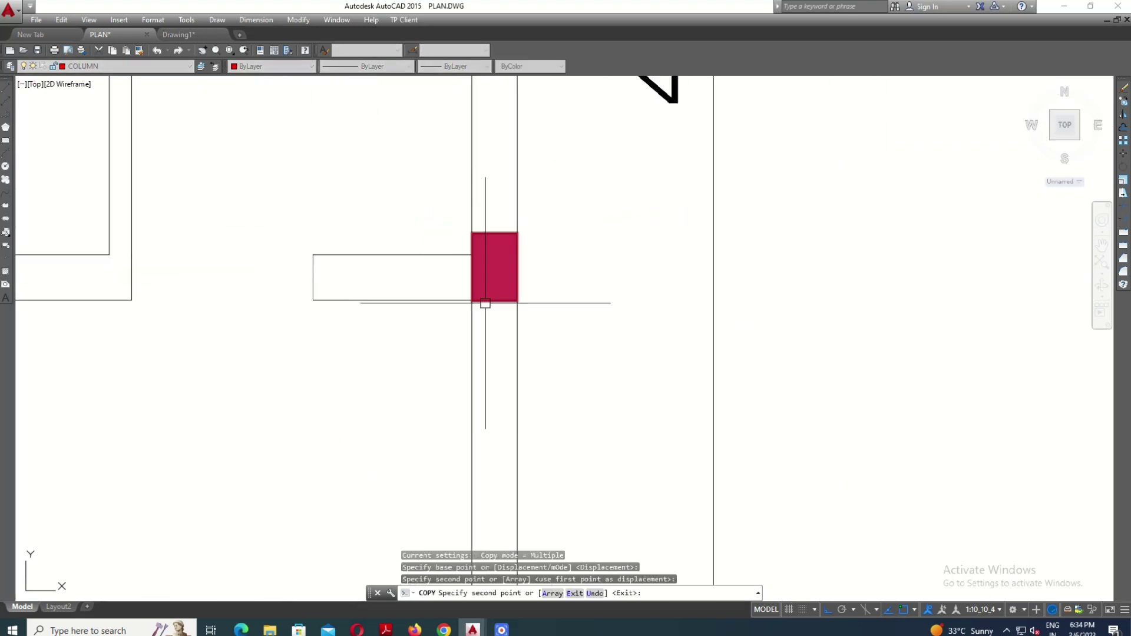
{"action": "scroll", "coordinate": [517, 277], "scroll_direction": "up", "scroll_amount": 1}
{"action": "scroll", "coordinate": [498, 273], "scroll_direction": "down", "scroll_amount": 1}
{"action": "key", "text": "Escape"}
{"action": "scroll", "coordinate": [519, 253], "scroll_direction": "up", "scroll_amount": 3}
Select the newly copied column and begin moving it with M.
{"action": "left_click", "coordinate": [519, 253]}
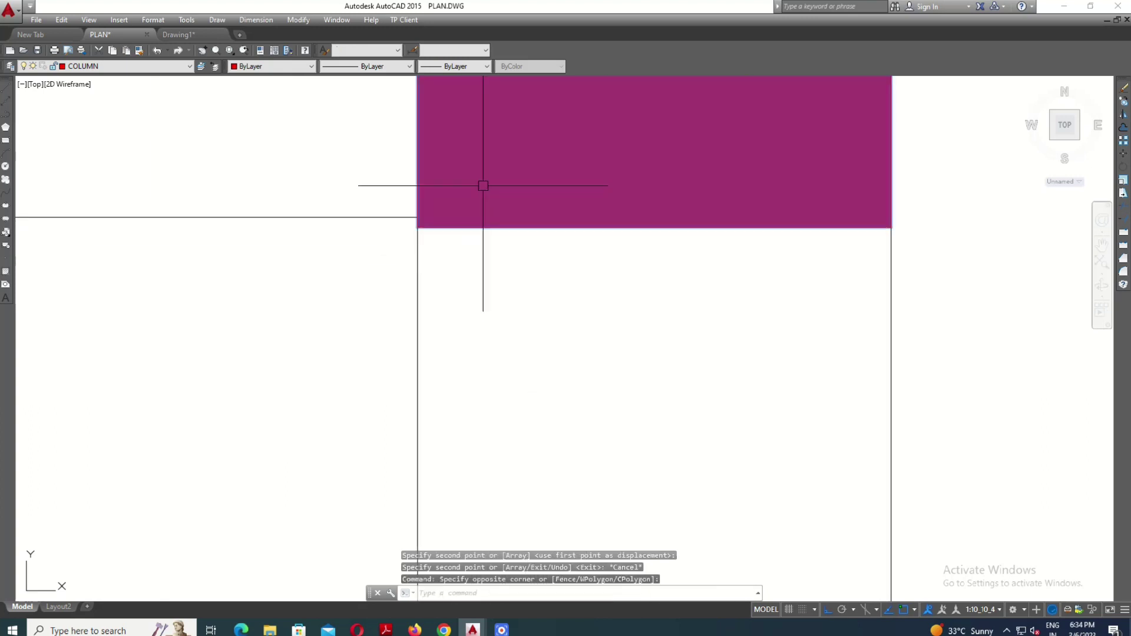
{"action": "left_click", "coordinate": [481, 186]}
{"action": "type", "text": "m"}
{"action": "key", "text": "Return"}
{"action": "scroll", "coordinate": [399, 213], "scroll_direction": "up", "scroll_amount": 3}
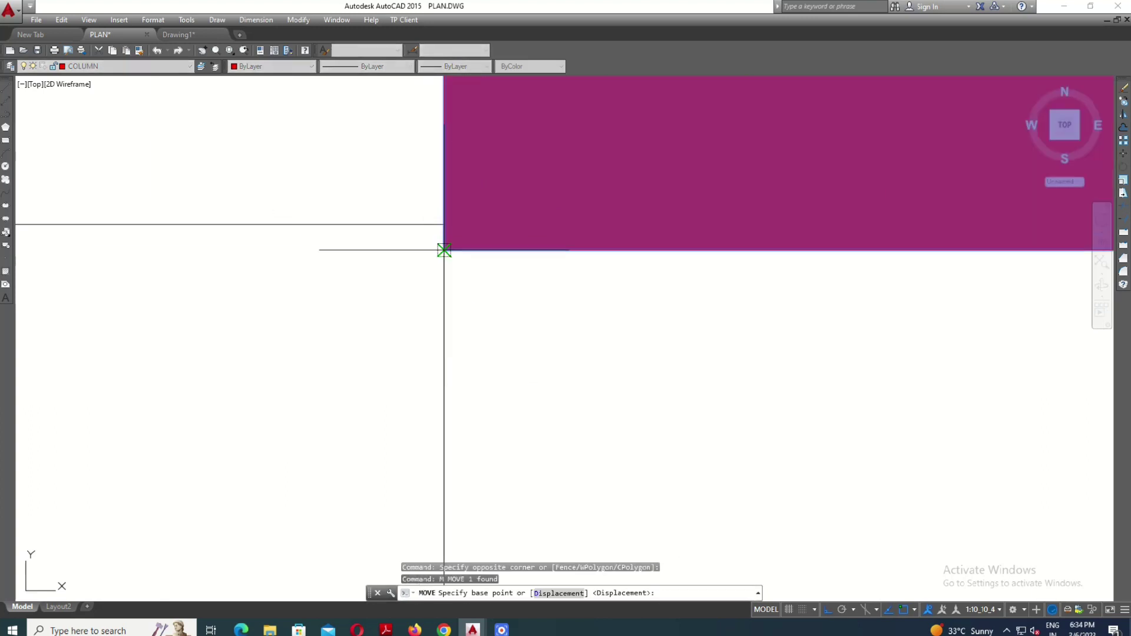
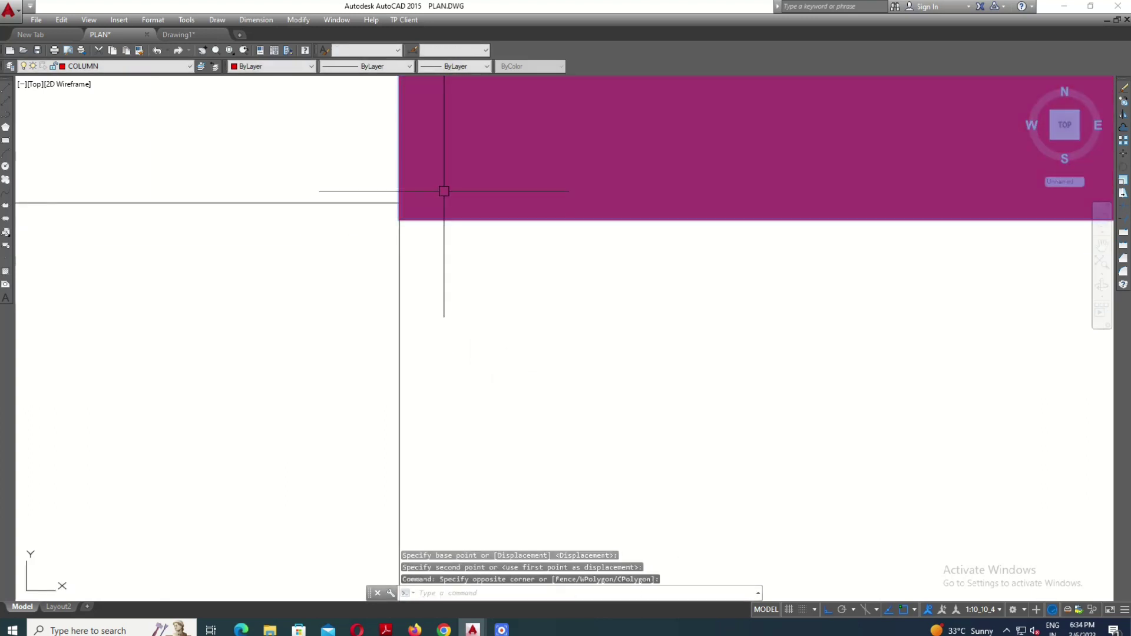
Move the red column onto the wall junction.
{"action": "left_click", "coordinate": [399, 221]}
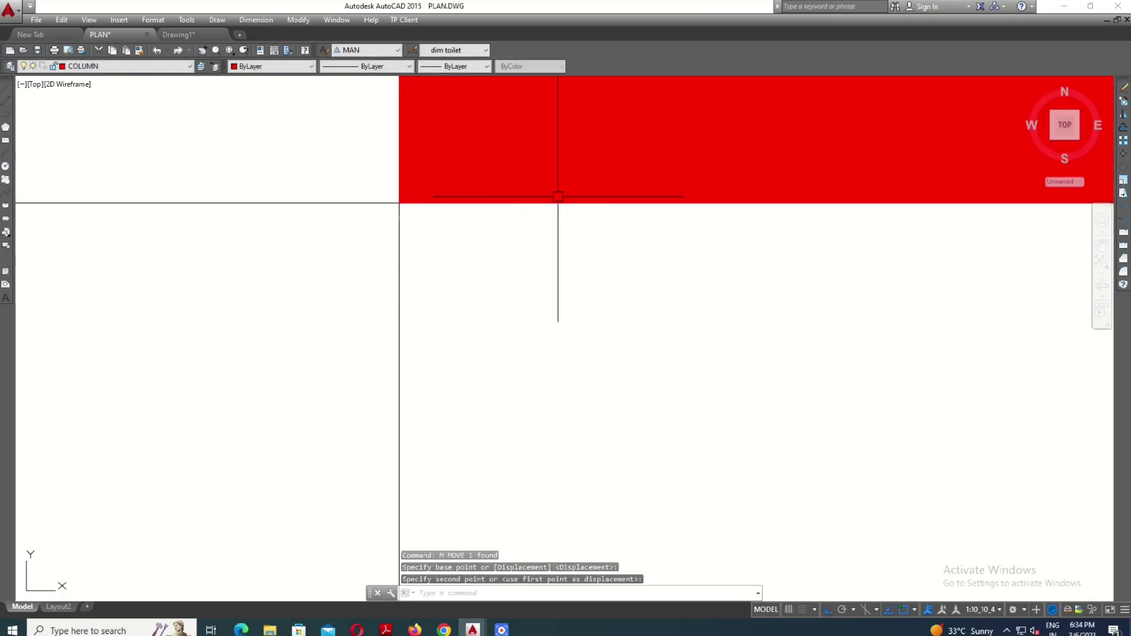
{"action": "scroll", "coordinate": [598, 321], "scroll_direction": "down", "scroll_amount": 4}
{"action": "left_click", "coordinate": [598, 321]}
{"action": "scroll", "coordinate": [598, 321], "scroll_direction": "up", "scroll_amount": 2}
Copy a red column to the bedroom corner beside the LAWN.
{"action": "left_click", "coordinate": [607, 254]}
{"action": "type", "text": "c"}
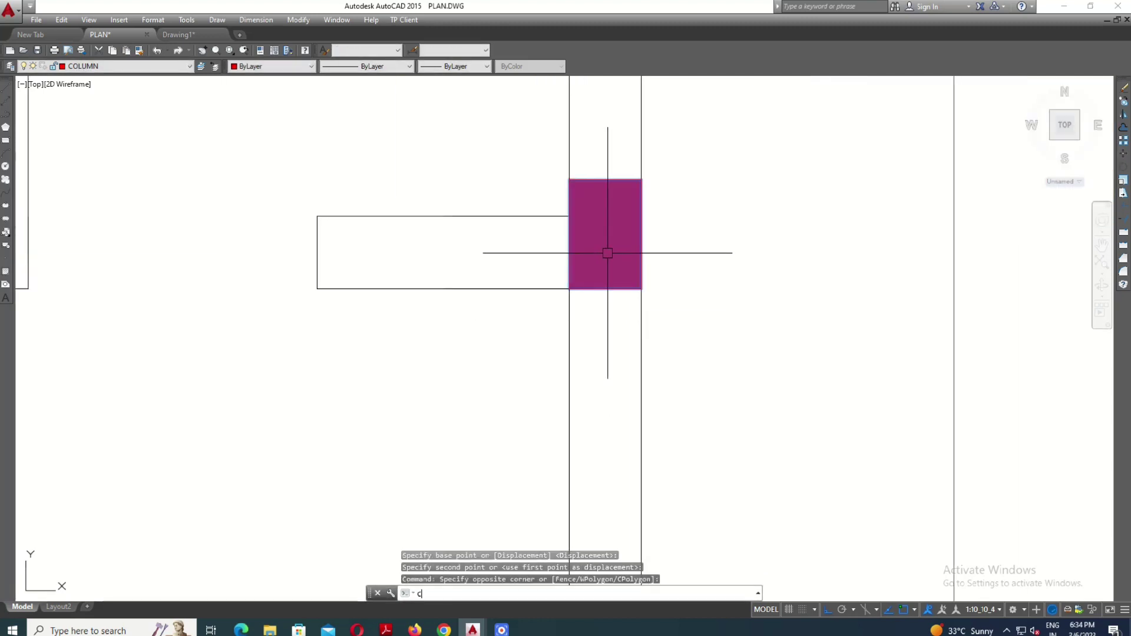
{"action": "type", "text": "o"}
{"action": "key", "text": "Return"}
{"action": "left_click", "coordinate": [642, 289]}
{"action": "scroll", "coordinate": [644, 185], "scroll_direction": "down", "scroll_amount": 4}
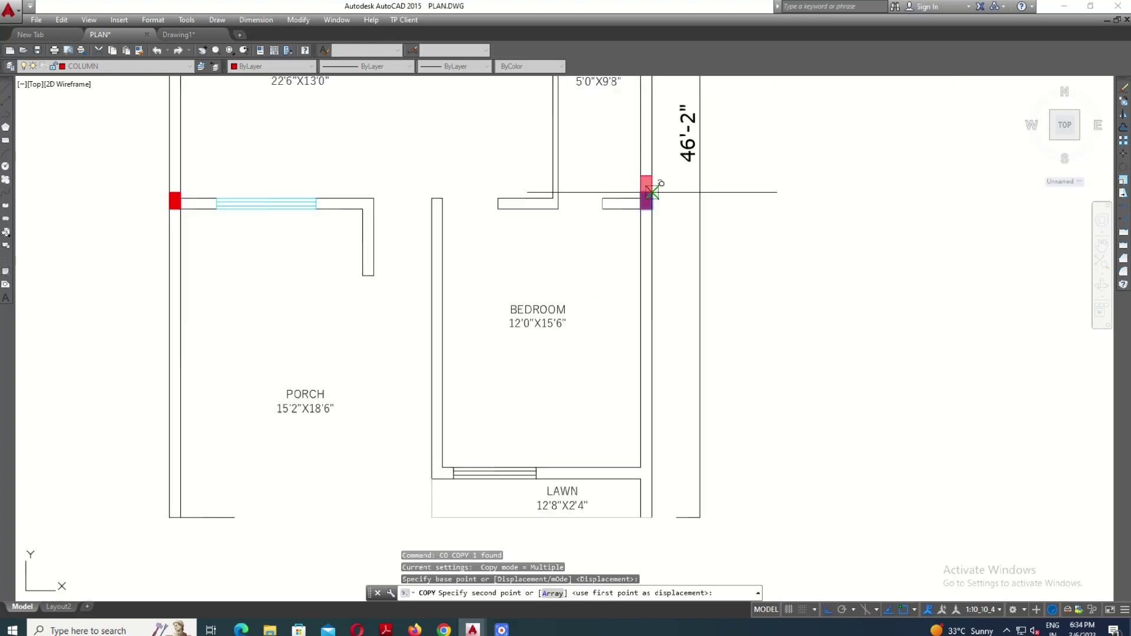
{"action": "scroll", "coordinate": [684, 303], "scroll_direction": "down", "scroll_amount": 2}
{"action": "scroll", "coordinate": [672, 408], "scroll_direction": "up", "scroll_amount": 5}
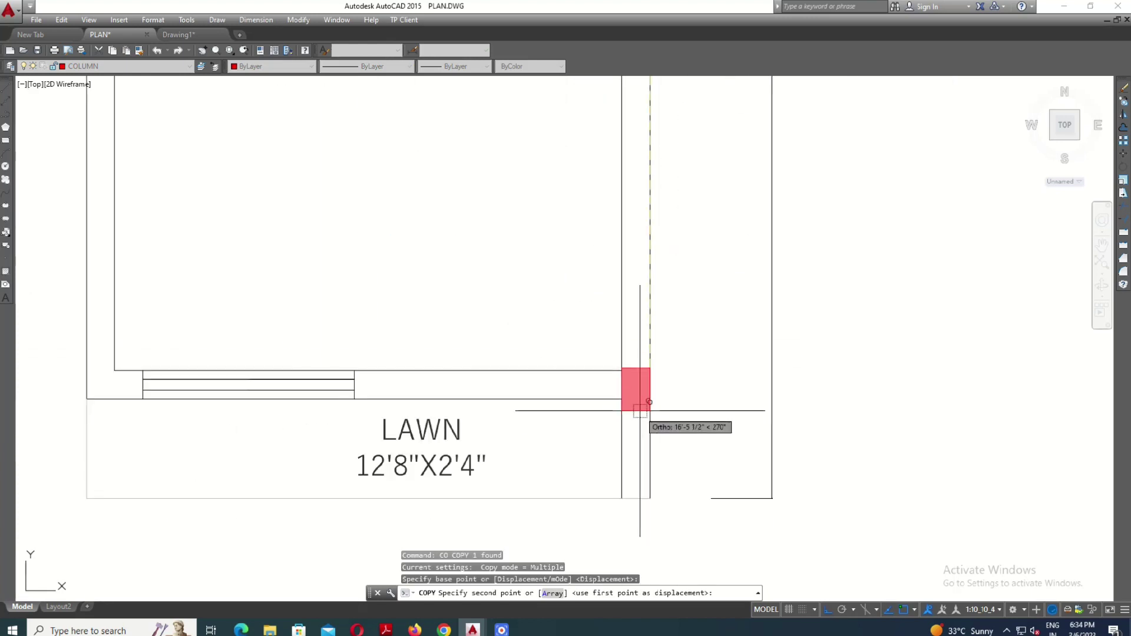
{"action": "scroll", "coordinate": [642, 397], "scroll_direction": "up", "scroll_amount": 2}
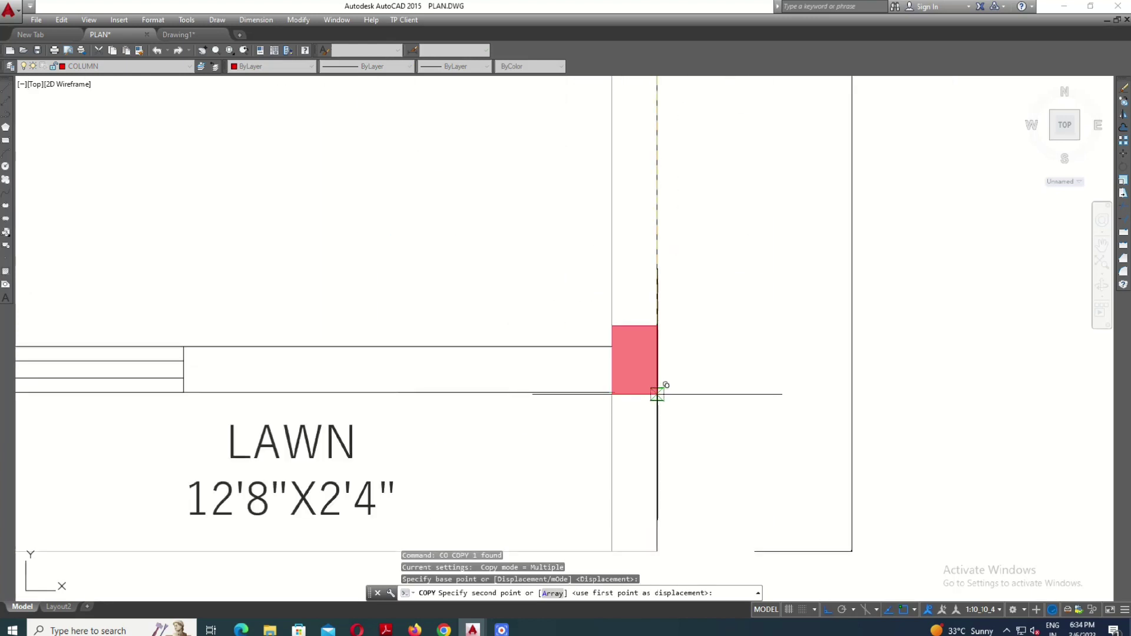
{"action": "left_click", "coordinate": [658, 394]}
{"action": "key", "text": "Escape"}
{"action": "scroll", "coordinate": [654, 392], "scroll_direction": "up", "scroll_amount": 5}
Select another column and start moving it, then cancel the move.
{"action": "left_click", "coordinate": [620, 332]}
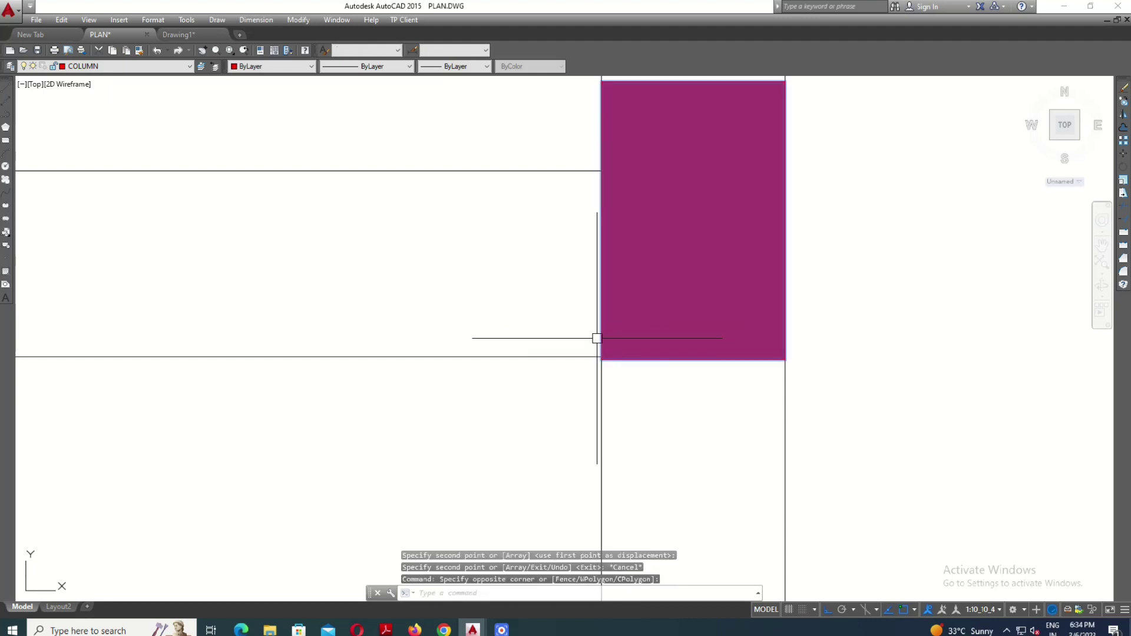
{"action": "left_click", "coordinate": [597, 339]}
{"action": "type", "text": "m"}
{"action": "key", "text": "Return"}
{"action": "scroll", "coordinate": [587, 356], "scroll_direction": "up", "scroll_amount": 2}
{"action": "scroll", "coordinate": [587, 356], "scroll_direction": "up", "scroll_amount": 2}
{"action": "left_click", "coordinate": [650, 362]}
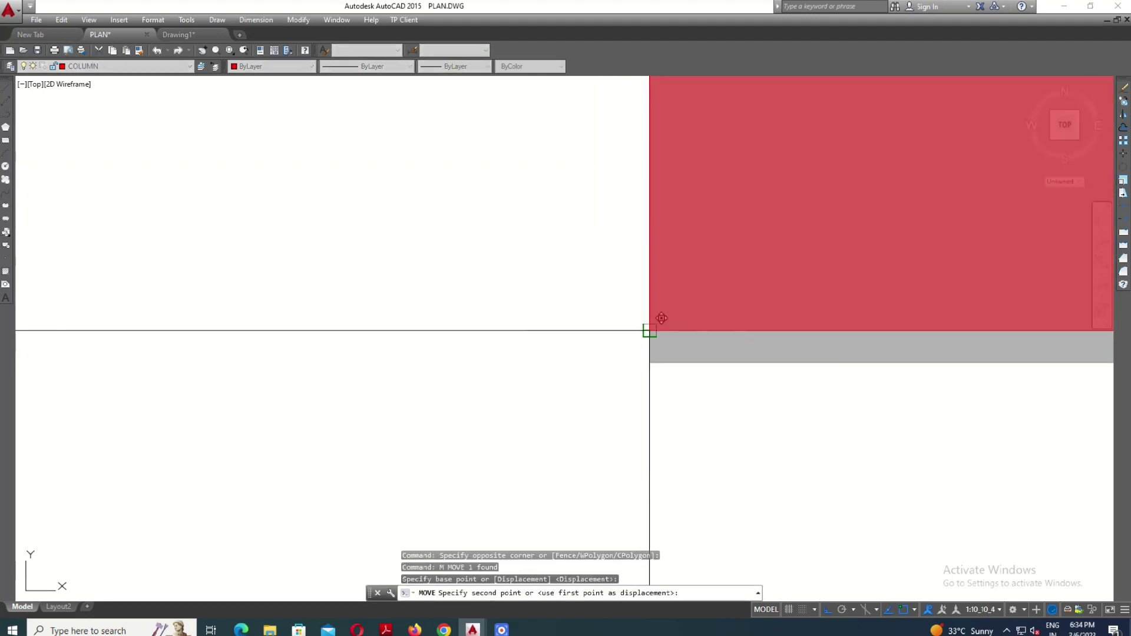
{"action": "scroll", "coordinate": [662, 318], "scroll_direction": "down", "scroll_amount": 3}
{"action": "key", "text": "Escape"}
{"action": "scroll", "coordinate": [607, 365], "scroll_direction": "down", "scroll_amount": 3}
{"action": "scroll", "coordinate": [581, 278], "scroll_direction": "up", "scroll_amount": 2}
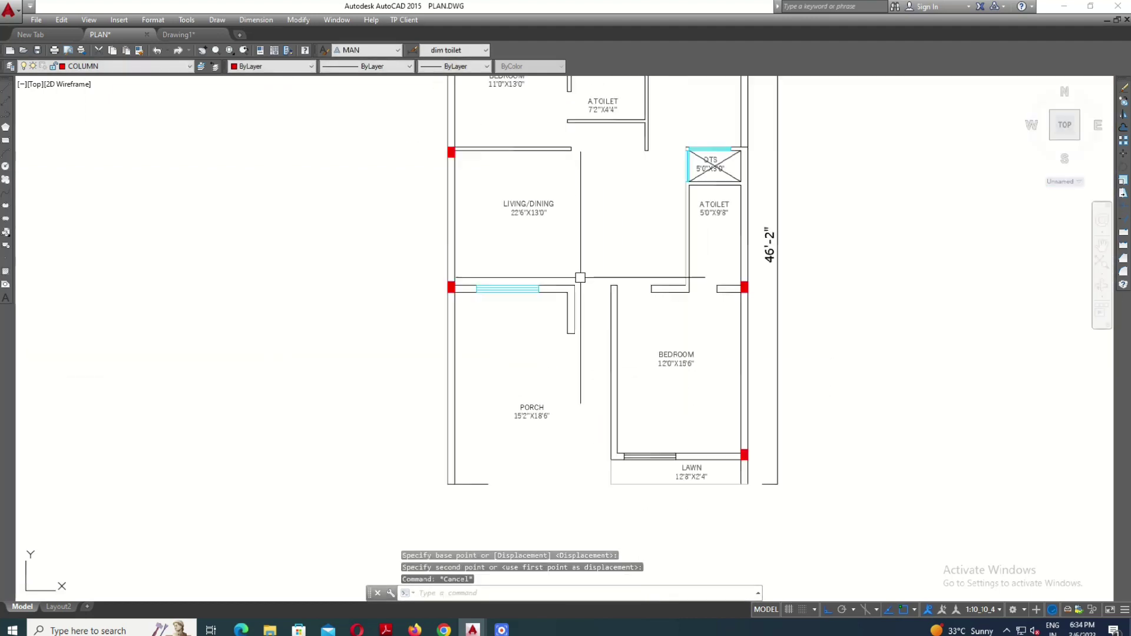
{"action": "scroll", "coordinate": [593, 316], "scroll_direction": "down", "scroll_amount": 3}
Copy the column between WASH and KITCHEN to the A.TOILET wall corner.
{"action": "scroll", "coordinate": [598, 207], "scroll_direction": "up", "scroll_amount": 3}
{"action": "scroll", "coordinate": [626, 203], "scroll_direction": "up", "scroll_amount": 5}
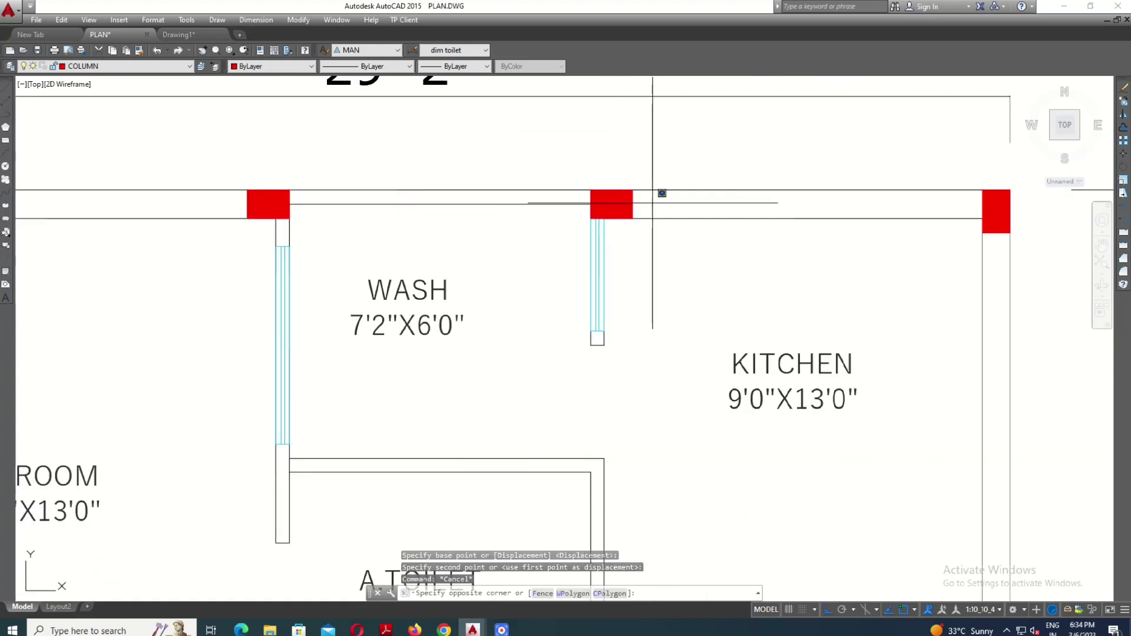
{"action": "left_click", "coordinate": [608, 204]}
{"action": "left_click", "coordinate": [668, 205]}
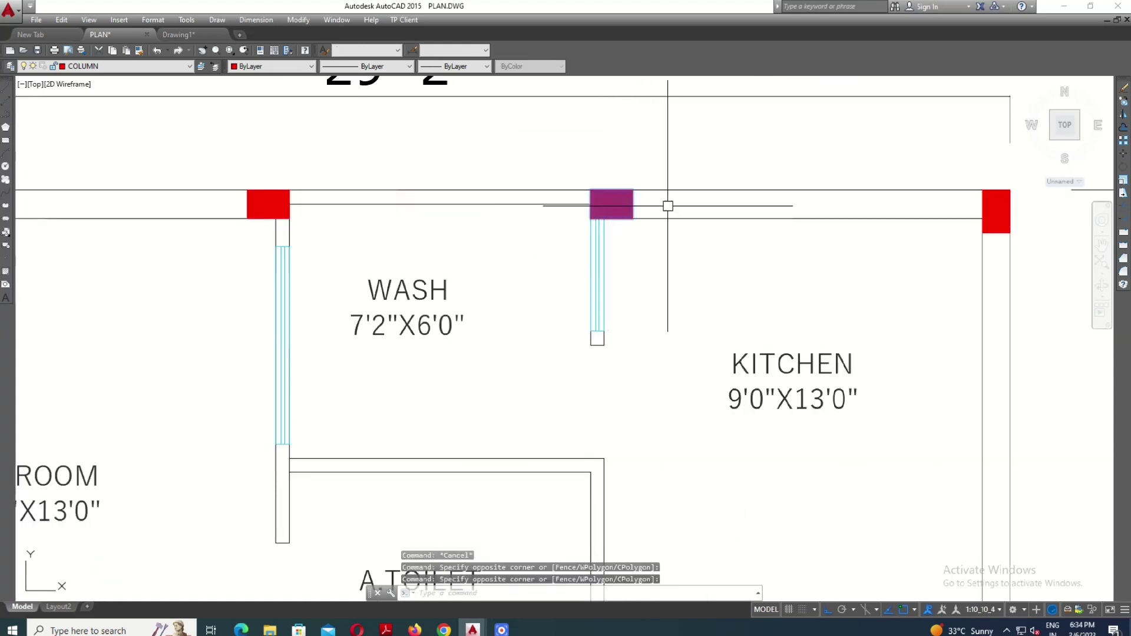
{"action": "type", "text": "co"}
{"action": "key", "text": "Return"}
{"action": "scroll", "coordinate": [590, 185], "scroll_direction": "up", "scroll_amount": 2}
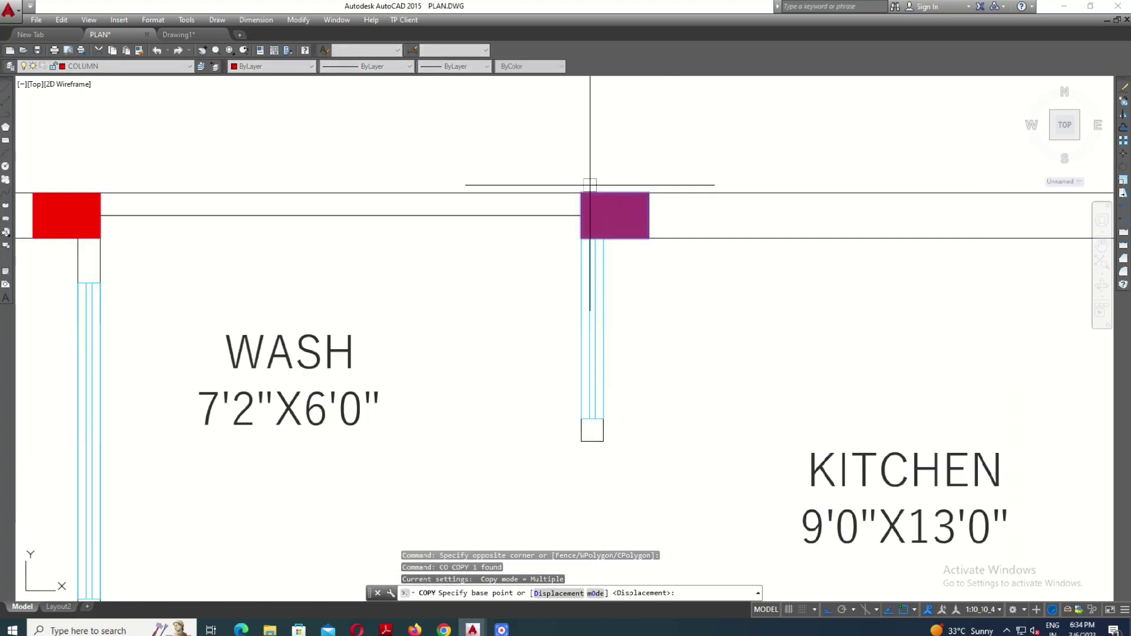
{"action": "left_click", "coordinate": [581, 193]}
{"action": "scroll", "coordinate": [664, 172], "scroll_direction": "down", "scroll_amount": 2}
{"action": "scroll", "coordinate": [405, 339], "scroll_direction": "down", "scroll_amount": 2}
{"action": "scroll", "coordinate": [498, 295], "scroll_direction": "up", "scroll_amount": 5}
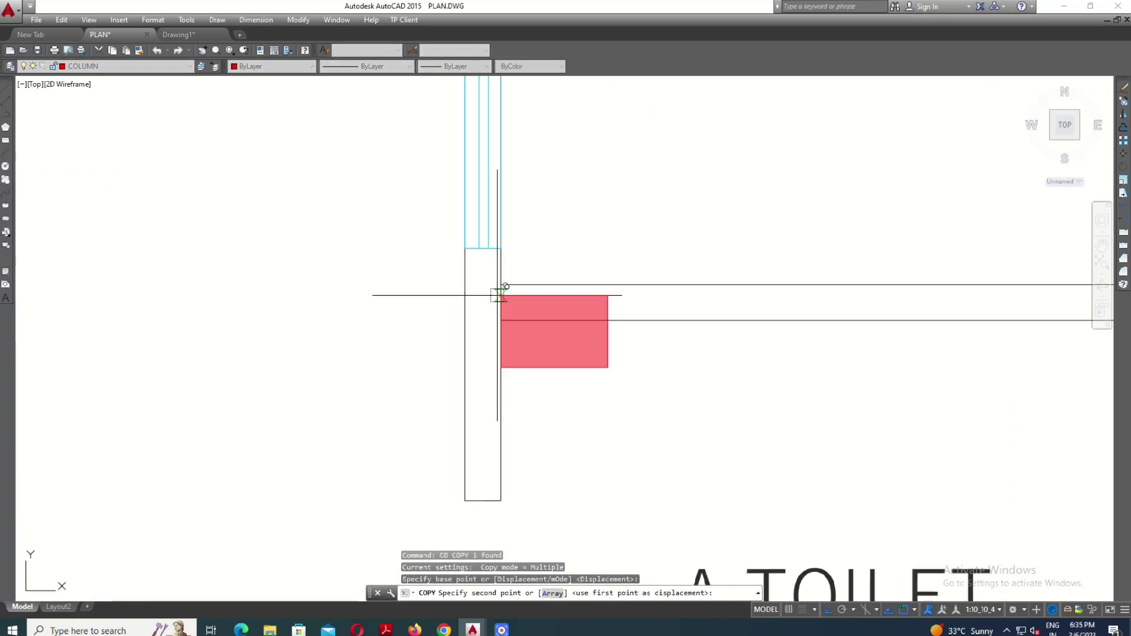
{"action": "scroll", "coordinate": [501, 280], "scroll_direction": "up", "scroll_amount": 2}
{"action": "left_click", "coordinate": [501, 280]}
{"action": "key", "text": "Escape"}
Move the copied column snugly into the A.TOILET wall corner.
{"action": "left_click", "coordinate": [785, 182]}
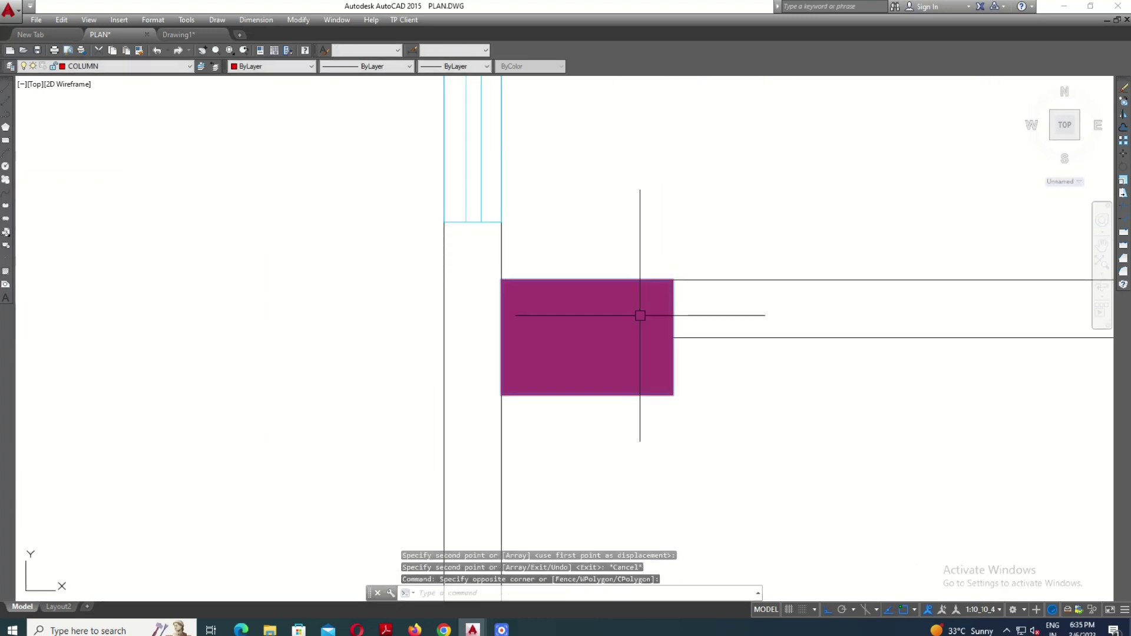
{"action": "left_click", "coordinate": [640, 316]}
{"action": "type", "text": "m"}
{"action": "key", "text": "Return"}
{"action": "scroll", "coordinate": [562, 288], "scroll_direction": "up", "scroll_amount": 2}
{"action": "left_click", "coordinate": [464, 274]}
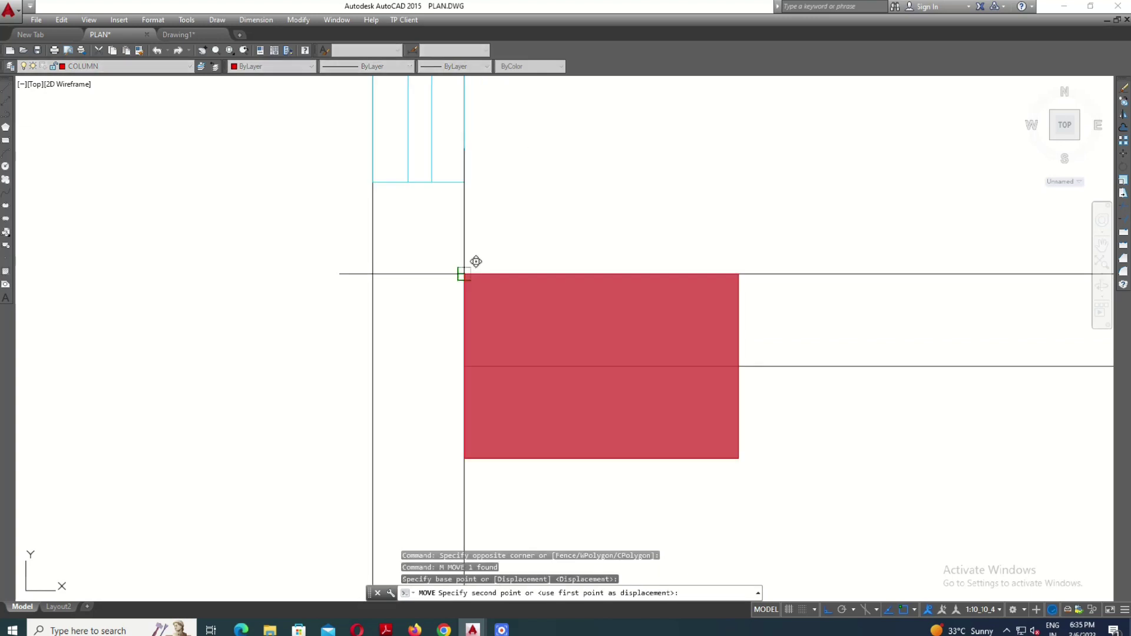
{"action": "left_click", "coordinate": [375, 271]}
{"action": "key", "text": "Escape"}
Copy a column to the lower bedroom's corner at the porch and lawn.
{"action": "scroll", "coordinate": [586, 329], "scroll_direction": "down", "scroll_amount": 5}
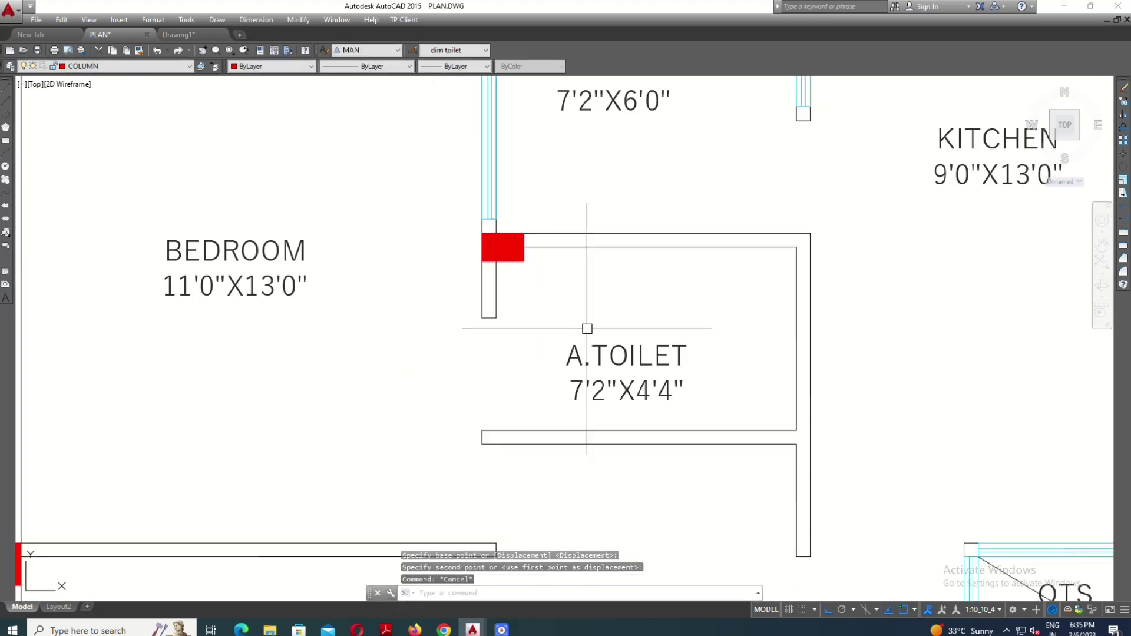
{"action": "scroll", "coordinate": [619, 263], "scroll_direction": "down", "scroll_amount": 3}
{"action": "scroll", "coordinate": [619, 264], "scroll_direction": "down", "scroll_amount": 2}
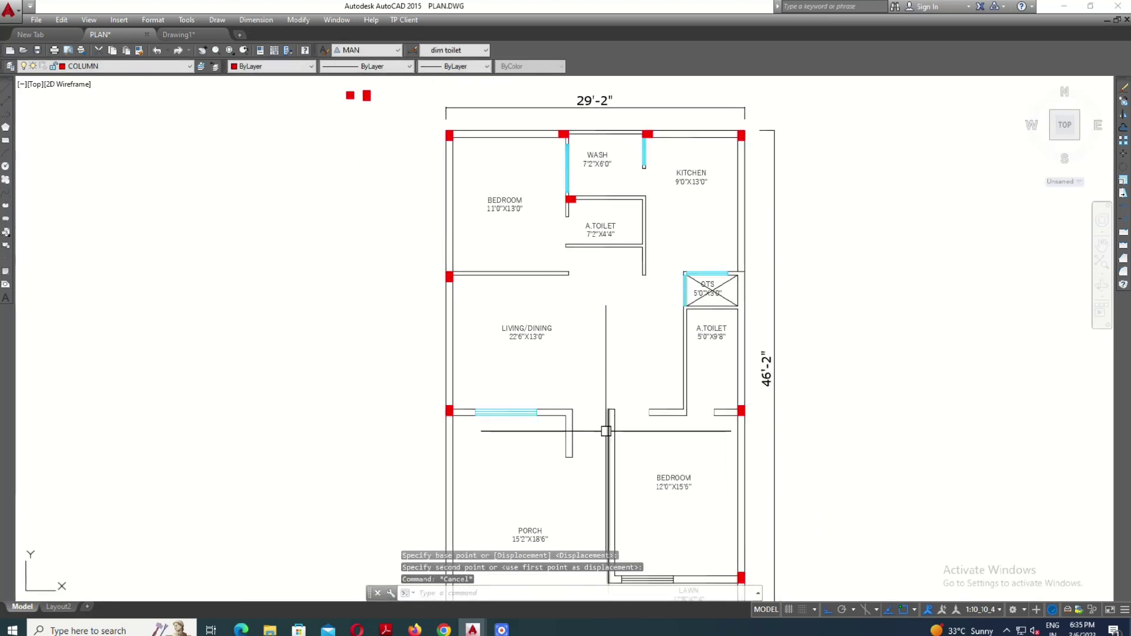
{"action": "middle_click_drag", "start_coordinate": [606, 431], "coordinate": [625, 345]}
{"action": "scroll", "coordinate": [475, 321], "scroll_direction": "up", "scroll_amount": 6}
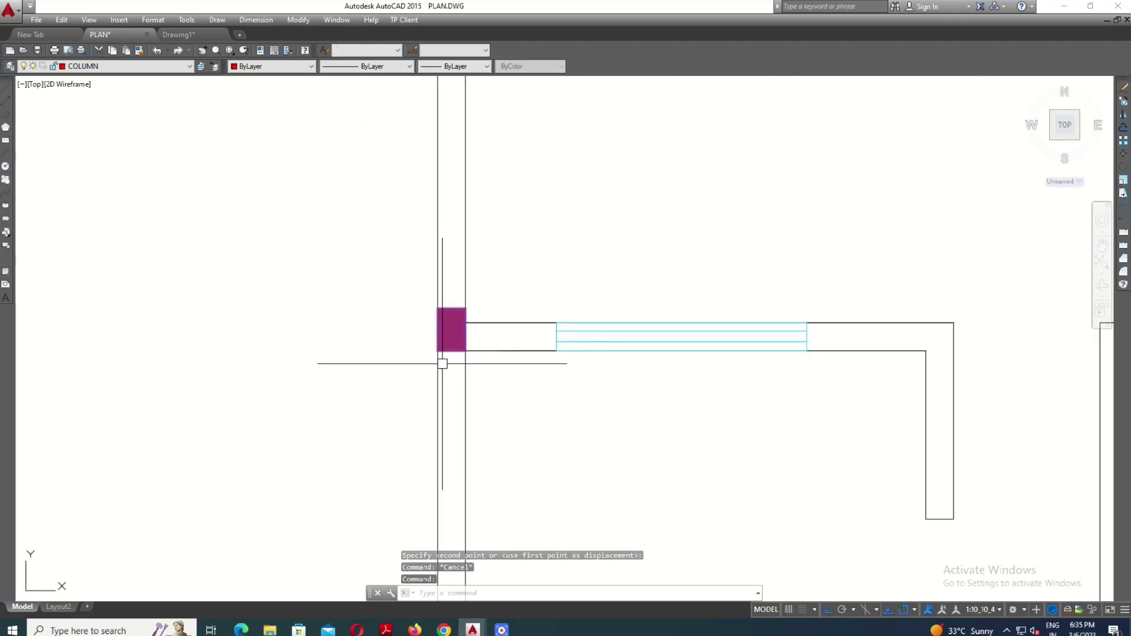
{"action": "type", "text": "co"}
{"action": "key", "text": "Return"}
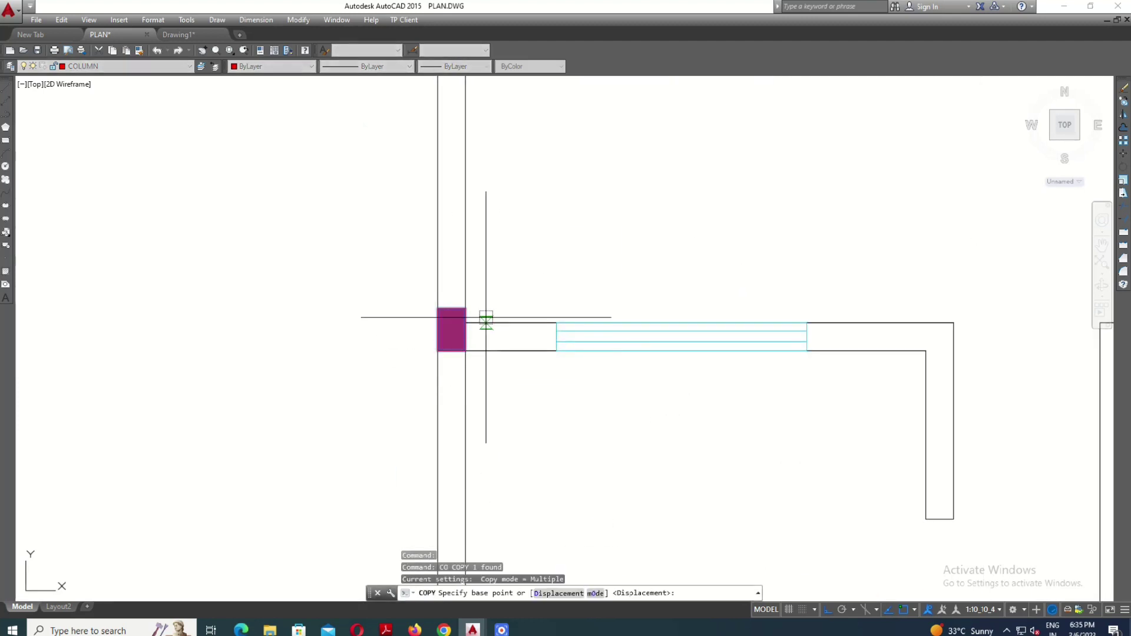
{"action": "left_click", "coordinate": [465, 351]}
{"action": "scroll", "coordinate": [448, 338], "scroll_direction": "down", "scroll_amount": 5}
{"action": "scroll", "coordinate": [677, 341], "scroll_direction": "up", "scroll_amount": 5}
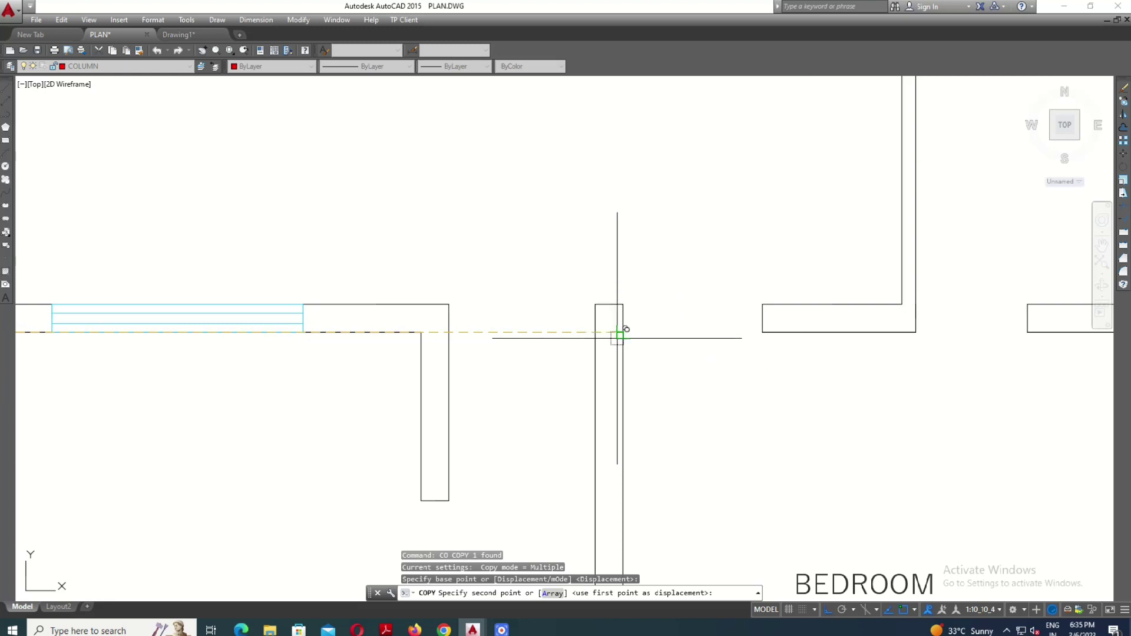
{"action": "scroll", "coordinate": [632, 324], "scroll_direction": "down", "scroll_amount": 5}
{"action": "scroll", "coordinate": [651, 298], "scroll_direction": "up", "scroll_amount": 2}
{"action": "scroll", "coordinate": [662, 296], "scroll_direction": "up", "scroll_amount": 3}
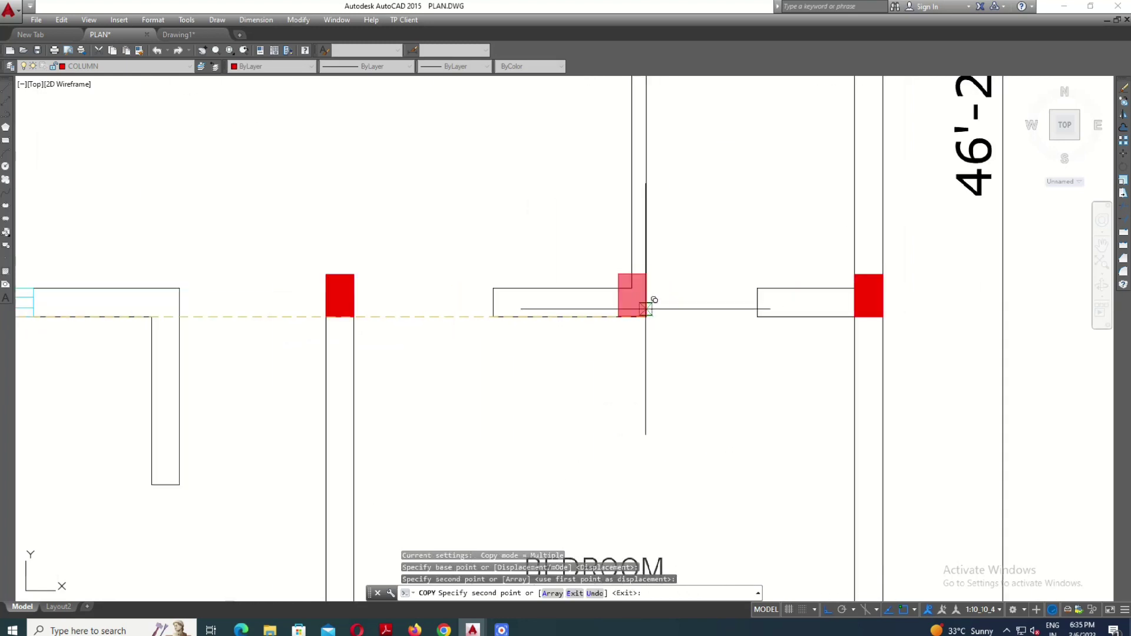
{"action": "scroll", "coordinate": [631, 291], "scroll_direction": "down", "scroll_amount": 5}
{"action": "scroll", "coordinate": [652, 458], "scroll_direction": "up", "scroll_amount": 5}
{"action": "scroll", "coordinate": [663, 489], "scroll_direction": "up", "scroll_amount": 2}
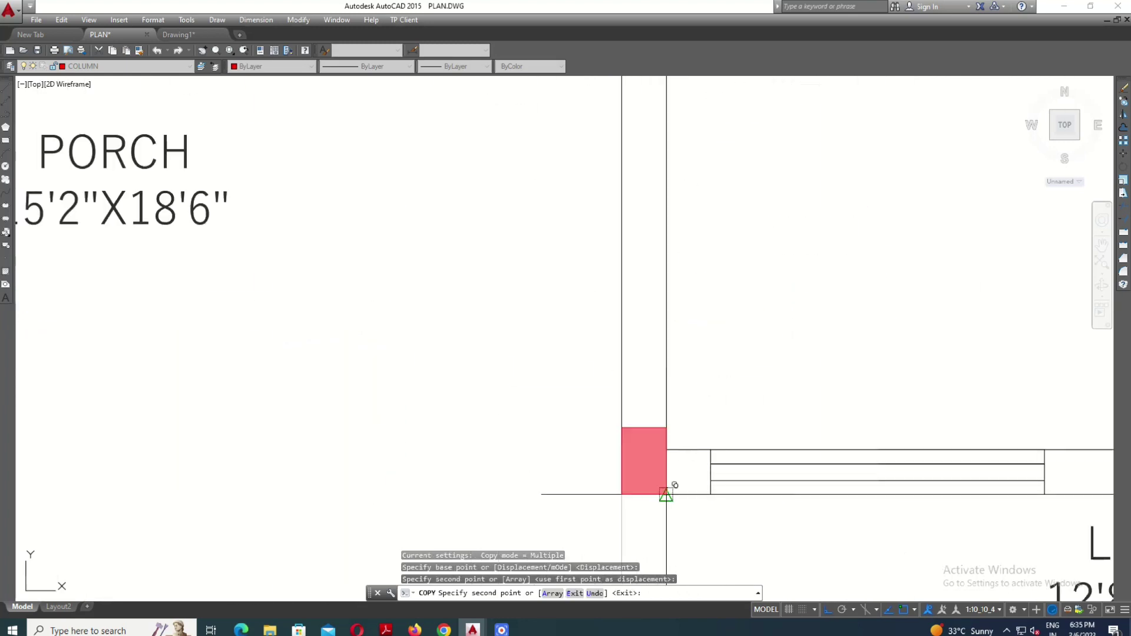
{"action": "left_click", "coordinate": [666, 450]}
{"action": "scroll", "coordinate": [663, 412], "scroll_direction": "down", "scroll_amount": 5}
{"action": "key", "text": "Return"}
{"action": "scroll", "coordinate": [683, 177], "scroll_direction": "down", "scroll_amount": 5}
{"action": "scroll", "coordinate": [672, 118], "scroll_direction": "up", "scroll_amount": 3}
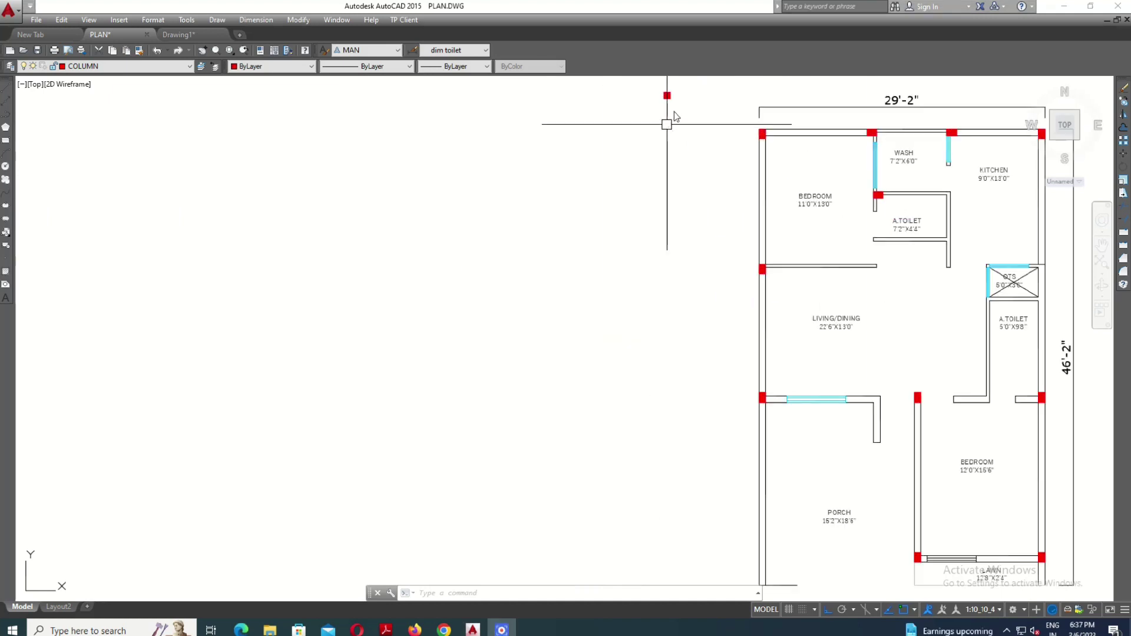
{"action": "scroll", "coordinate": [666, 142], "scroll_direction": "down", "scroll_amount": 2}
Move a column to the porch's bottom wall corner.
{"action": "scroll", "coordinate": [665, 142], "scroll_direction": "up", "scroll_amount": 4}
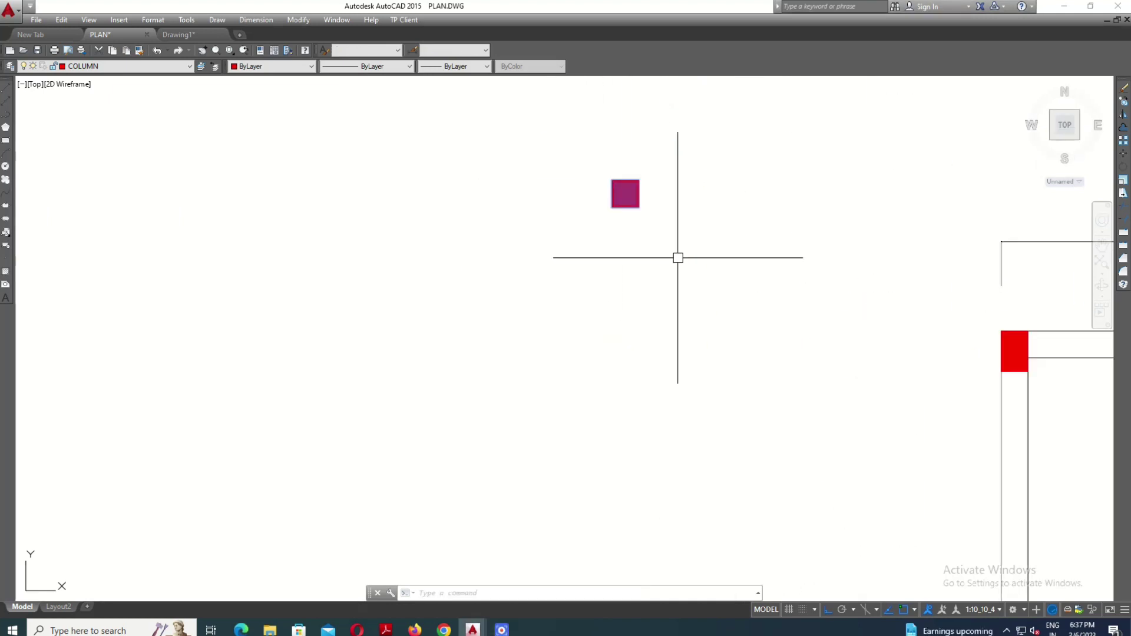
{"action": "type", "text": "m"}
{"action": "key", "text": "Return"}
{"action": "scroll", "coordinate": [678, 257], "scroll_direction": "up", "scroll_amount": 2}
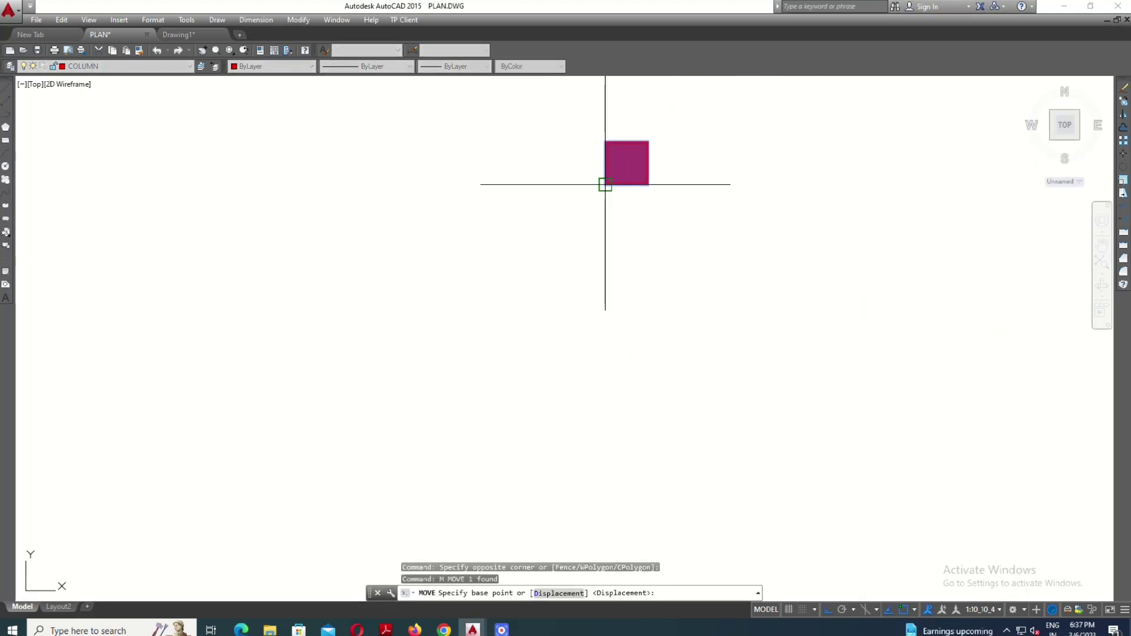
{"action": "left_click", "coordinate": [603, 182]}
{"action": "scroll", "coordinate": [710, 182], "scroll_direction": "down", "scroll_amount": 4}
{"action": "scroll", "coordinate": [782, 313], "scroll_direction": "down", "scroll_amount": 2}
{"action": "scroll", "coordinate": [782, 313], "scroll_direction": "up", "scroll_amount": 5}
{"action": "scroll", "coordinate": [795, 337], "scroll_direction": "up", "scroll_amount": 3}
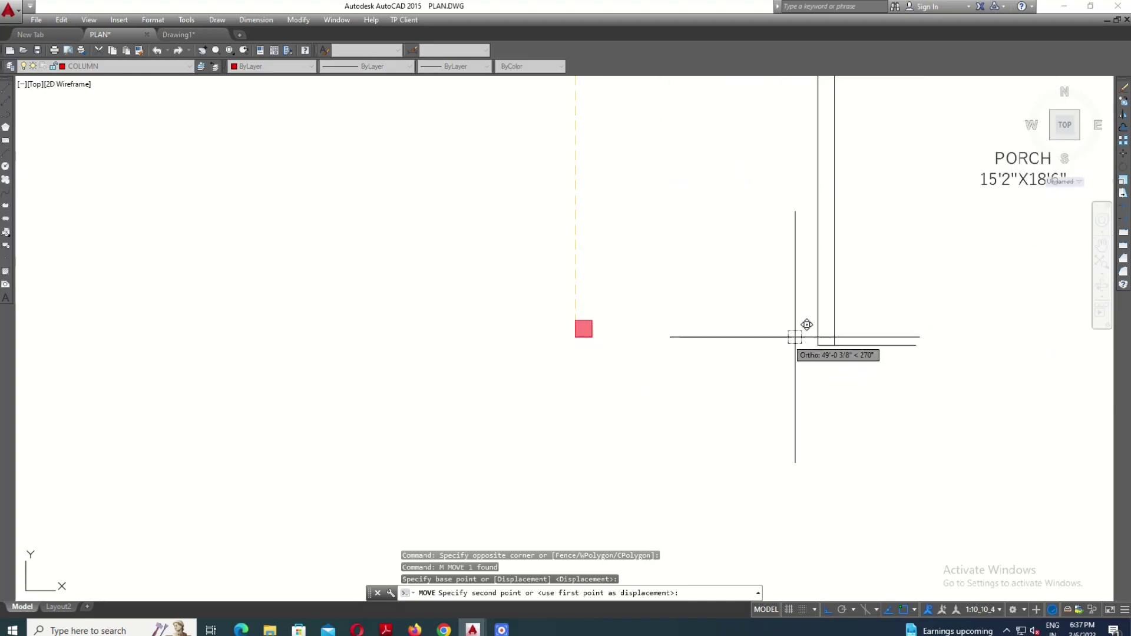
{"action": "left_click", "coordinate": [817, 345]}
{"action": "scroll", "coordinate": [601, 337], "scroll_direction": "down", "scroll_amount": 5}
{"action": "scroll", "coordinate": [770, 331], "scroll_direction": "down", "scroll_amount": 2}
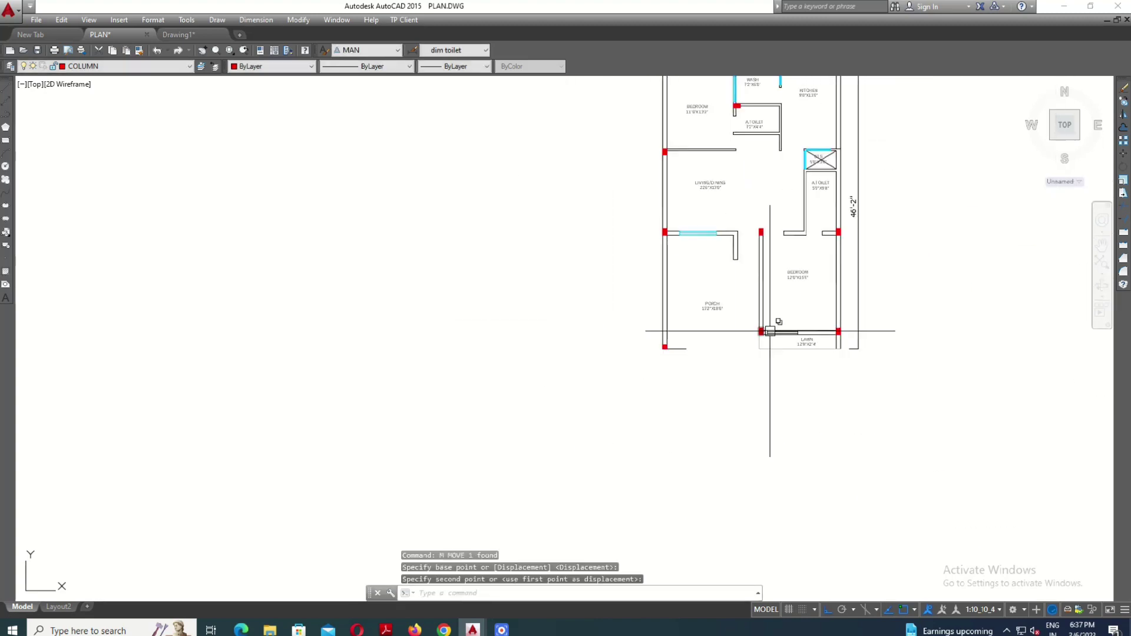
{"action": "scroll", "coordinate": [825, 159], "scroll_direction": "up", "scroll_amount": 1}
{"action": "scroll", "coordinate": [766, 176], "scroll_direction": "down", "scroll_amount": 4}
{"action": "key", "text": "Escape"}
{"action": "scroll", "coordinate": [675, 260], "scroll_direction": "up", "scroll_amount": 4}
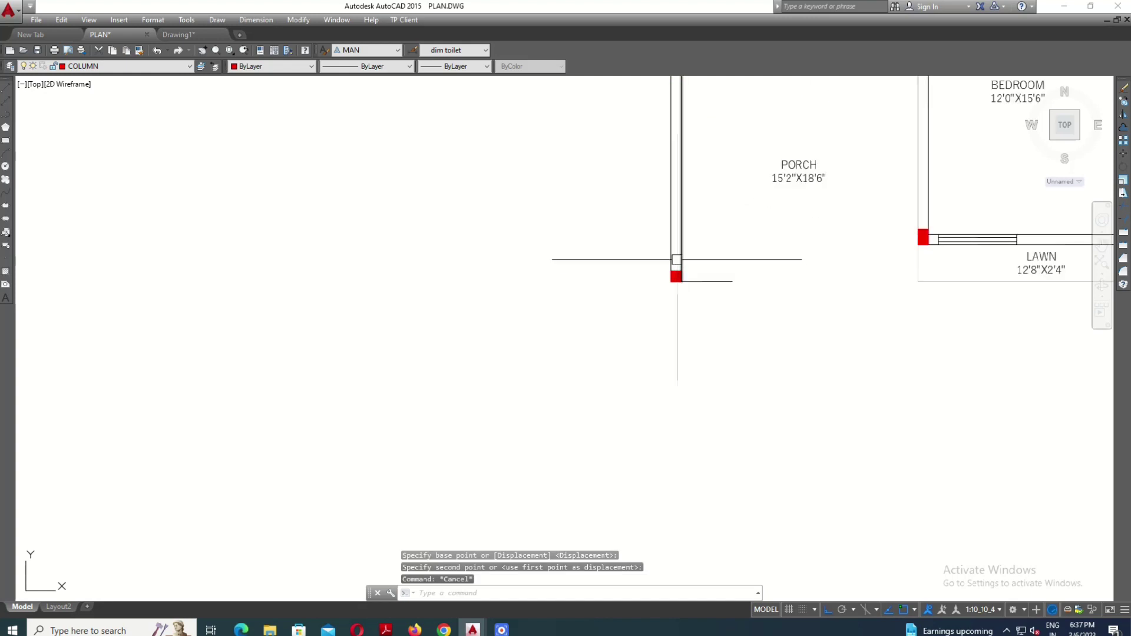
{"action": "scroll", "coordinate": [673, 286], "scroll_direction": "up", "scroll_amount": 2}
Copy columns to the lawn wall junction and the OTS/A.TOILET corner.
{"action": "type", "text": "o"}
{"action": "key", "text": "Return"}
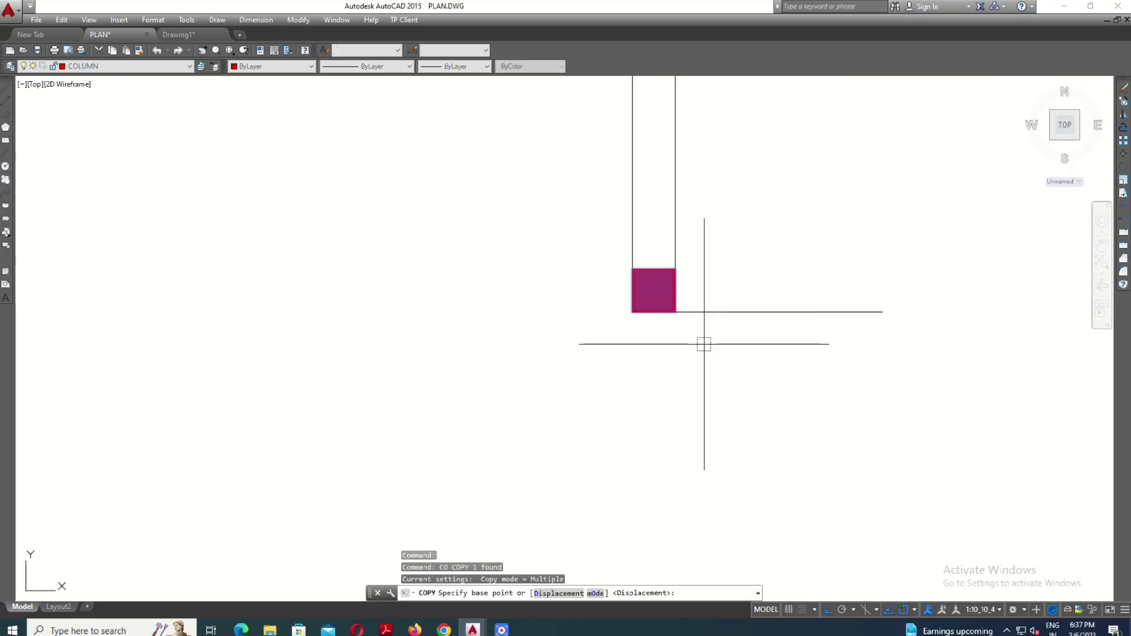
{"action": "left_click", "coordinate": [689, 314]}
{"action": "scroll", "coordinate": [609, 288], "scroll_direction": "down", "scroll_amount": 5}
{"action": "scroll", "coordinate": [832, 297], "scroll_direction": "up", "scroll_amount": 4}
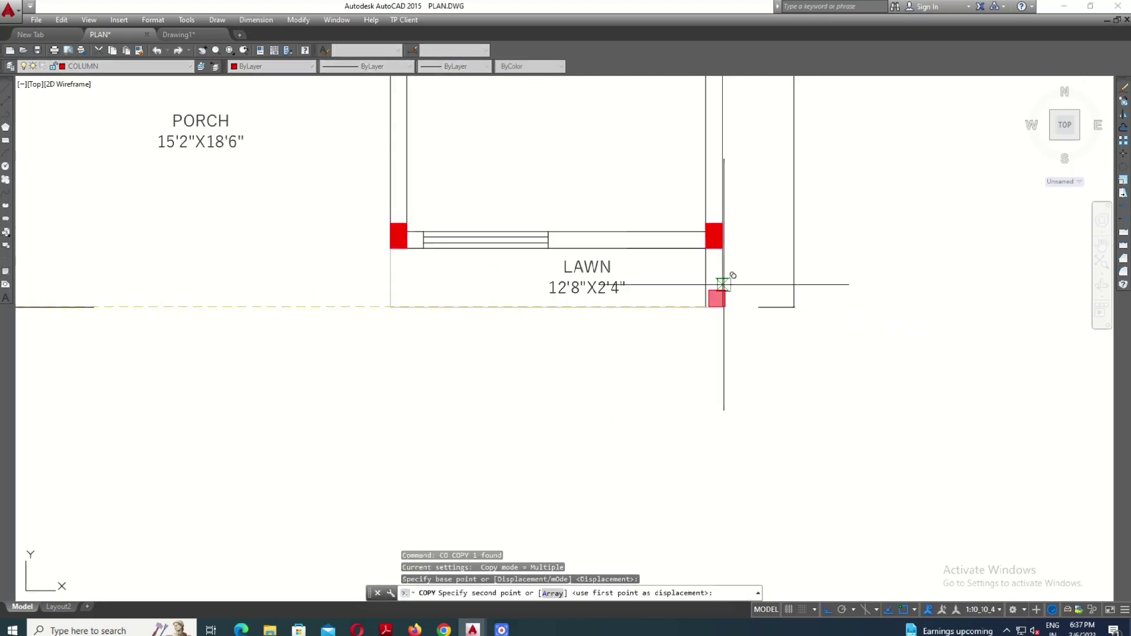
{"action": "left_click", "coordinate": [723, 307]}
{"action": "scroll", "coordinate": [722, 307], "scroll_direction": "down", "scroll_amount": 5}
{"action": "scroll", "coordinate": [766, 177], "scroll_direction": "up", "scroll_amount": 3}
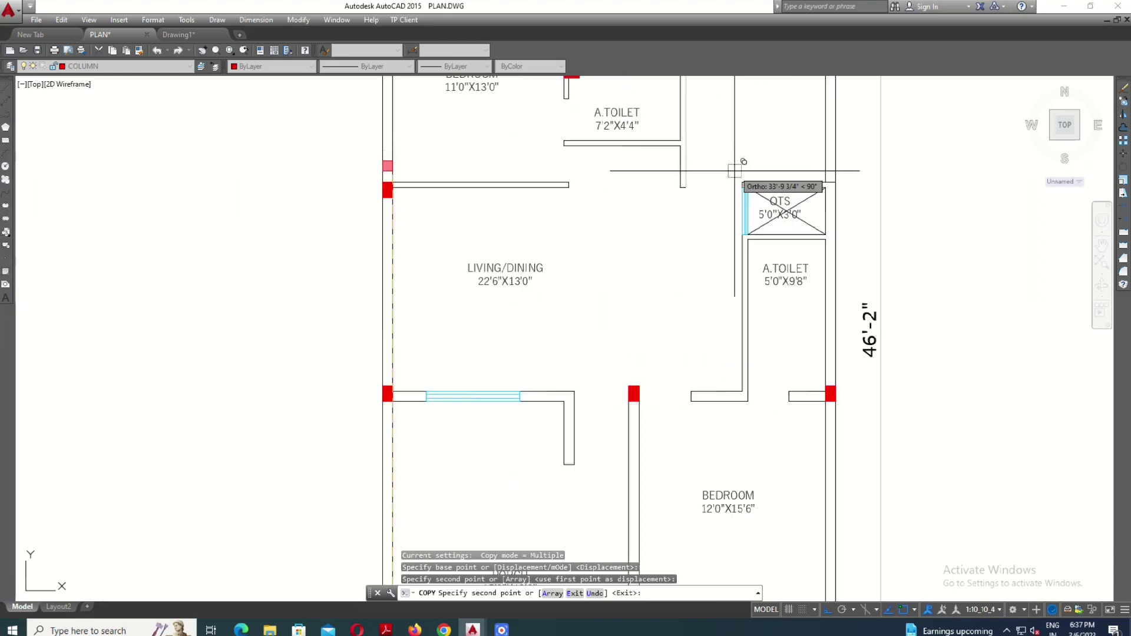
{"action": "scroll", "coordinate": [748, 177], "scroll_direction": "up", "scroll_amount": 2}
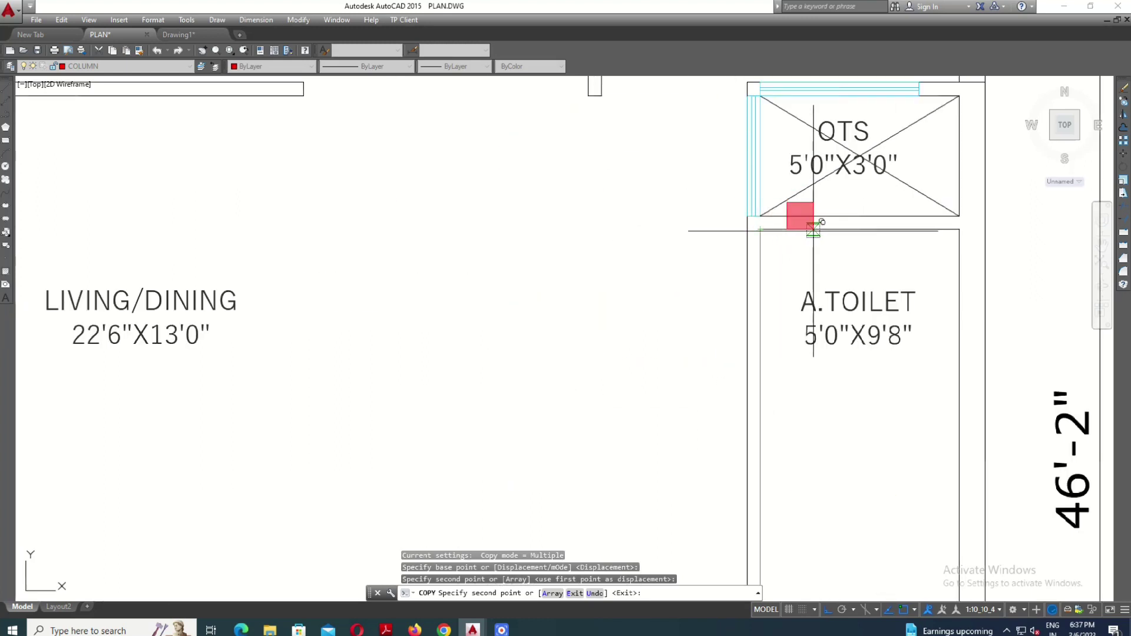
{"action": "scroll", "coordinate": [764, 238], "scroll_direction": "down", "scroll_amount": 4}
{"action": "scroll", "coordinate": [762, 177], "scroll_direction": "up", "scroll_amount": 3}
{"action": "scroll", "coordinate": [743, 165], "scroll_direction": "up", "scroll_amount": 3}
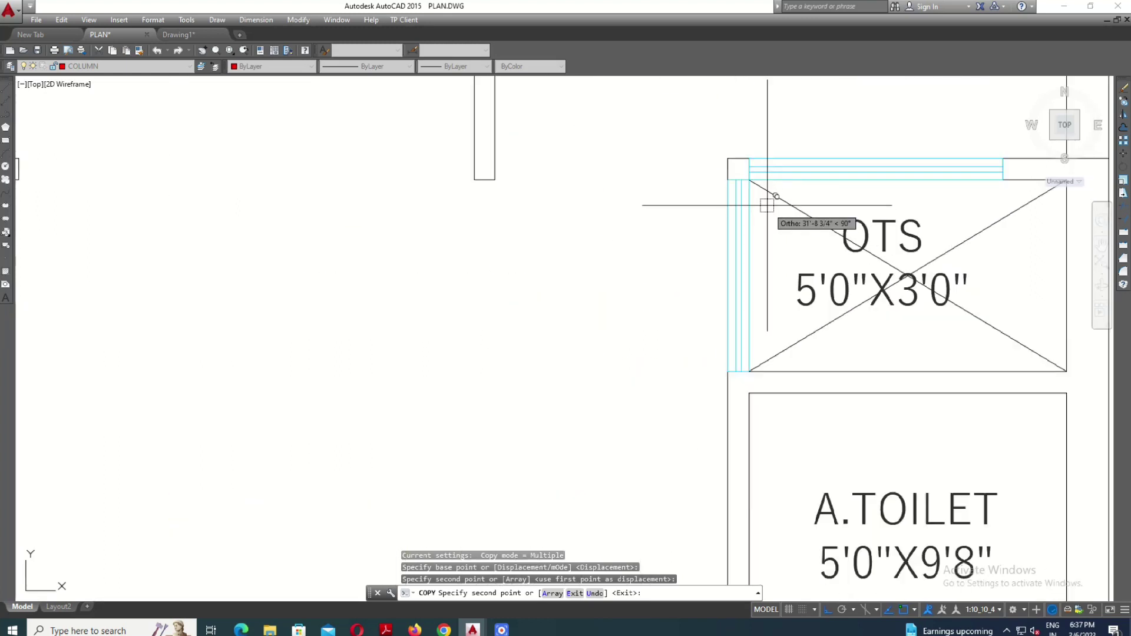
{"action": "left_click", "coordinate": [766, 386]}
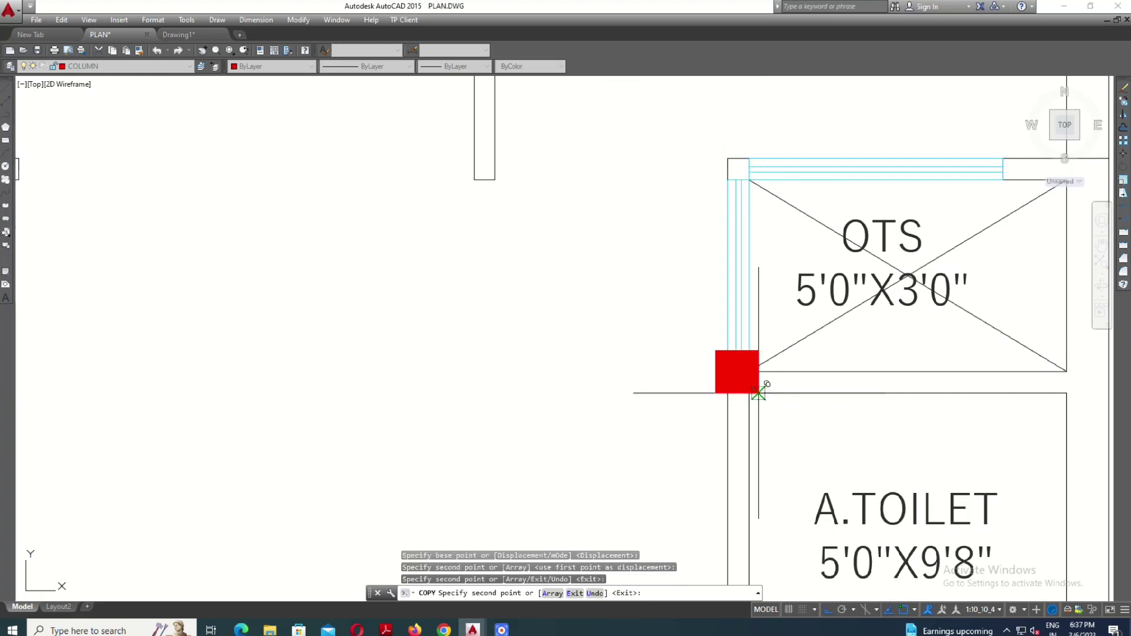
{"action": "key", "text": "Escape"}
Pick the newly placed column and start moving it, then cancel.
{"action": "left_click", "coordinate": [742, 377]}
{"action": "type", "text": "m"}
{"action": "key", "text": "Return"}
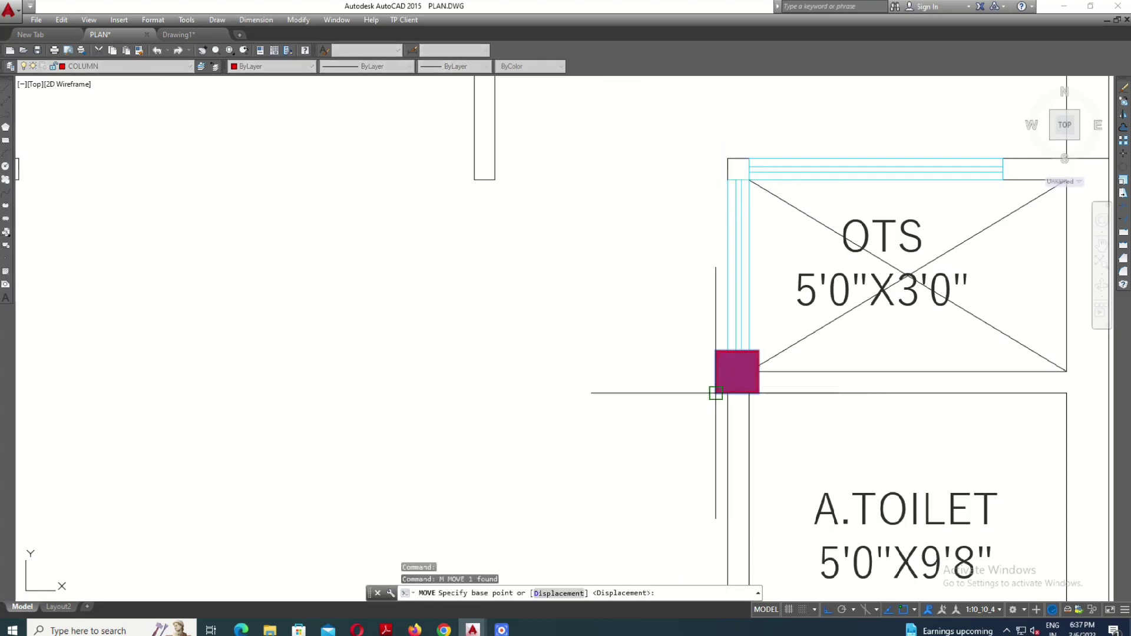
{"action": "left_click", "coordinate": [715, 393]}
{"action": "key", "text": "Escape"}
{"action": "scroll", "coordinate": [740, 380], "scroll_direction": "down", "scroll_amount": 5}
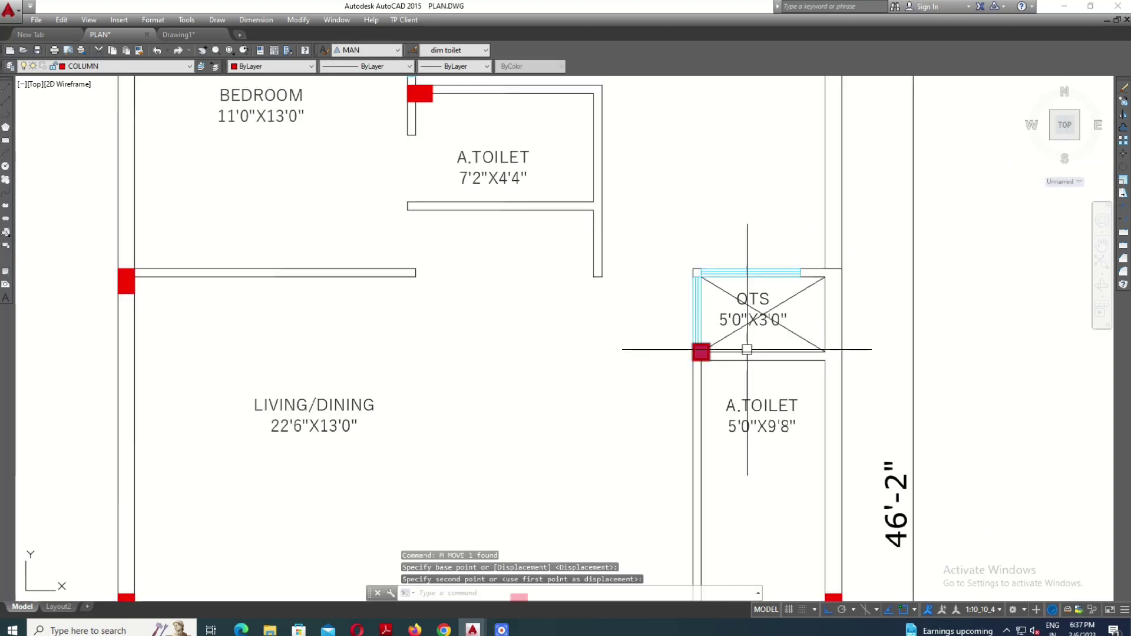
{"action": "scroll", "coordinate": [814, 334], "scroll_direction": "down", "scroll_amount": 2}
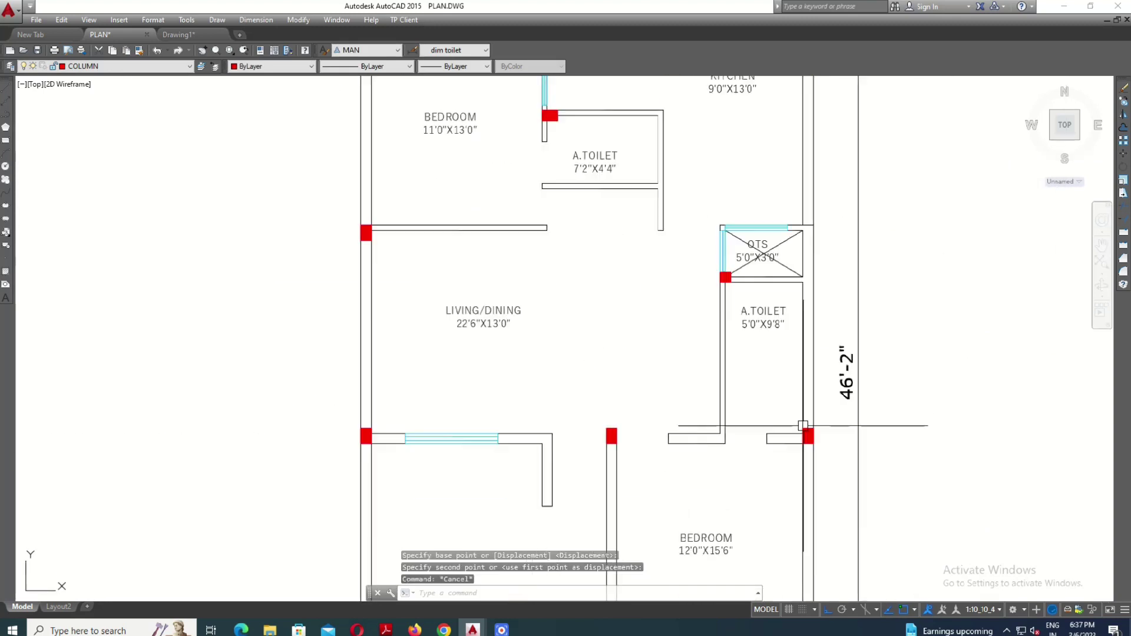
{"action": "scroll", "coordinate": [821, 425], "scroll_direction": "up", "scroll_amount": 3}
Copy the right-wall junction column to the OTS top-right corner.
{"action": "left_click", "coordinate": [818, 441]}
{"action": "type", "text": "o"}
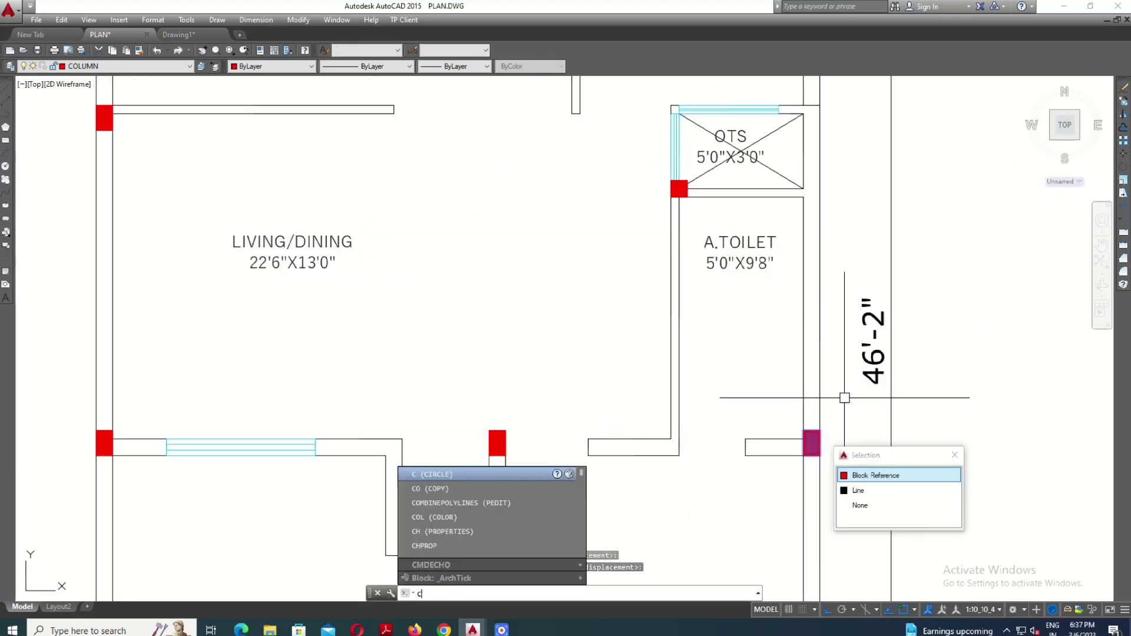
{"action": "scroll", "coordinate": [755, 253], "scroll_direction": "down", "scroll_amount": 5}
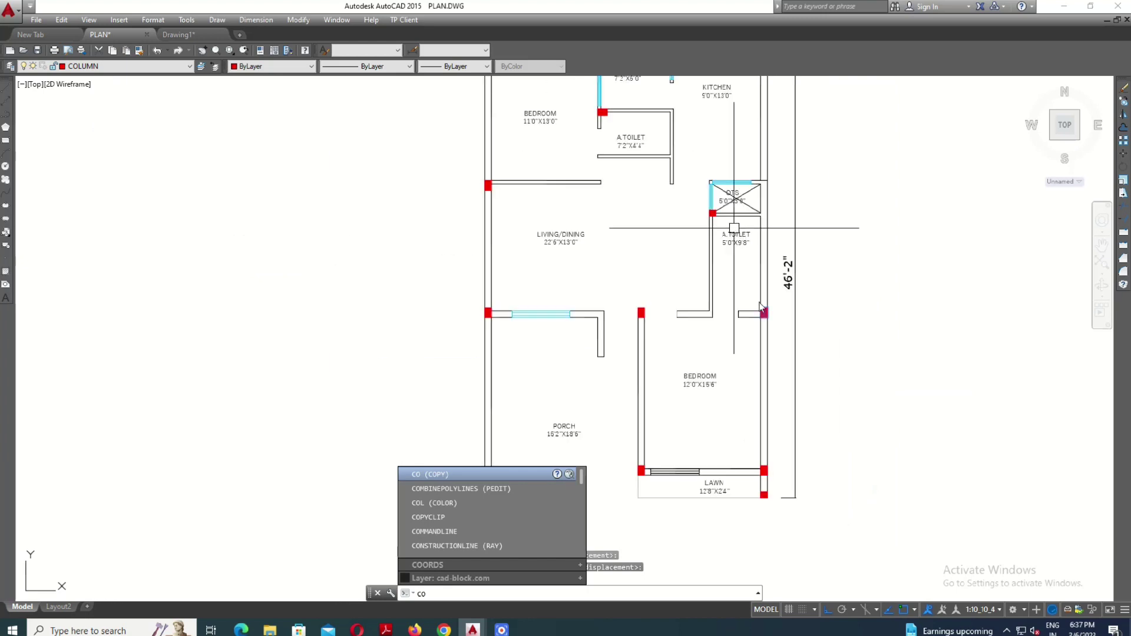
{"action": "scroll", "coordinate": [788, 367], "scroll_direction": "up", "scroll_amount": 3}
{"action": "scroll", "coordinate": [745, 215], "scroll_direction": "up", "scroll_amount": 4}
{"action": "scroll", "coordinate": [748, 220], "scroll_direction": "up", "scroll_amount": 3}
{"action": "key", "text": "Return"}
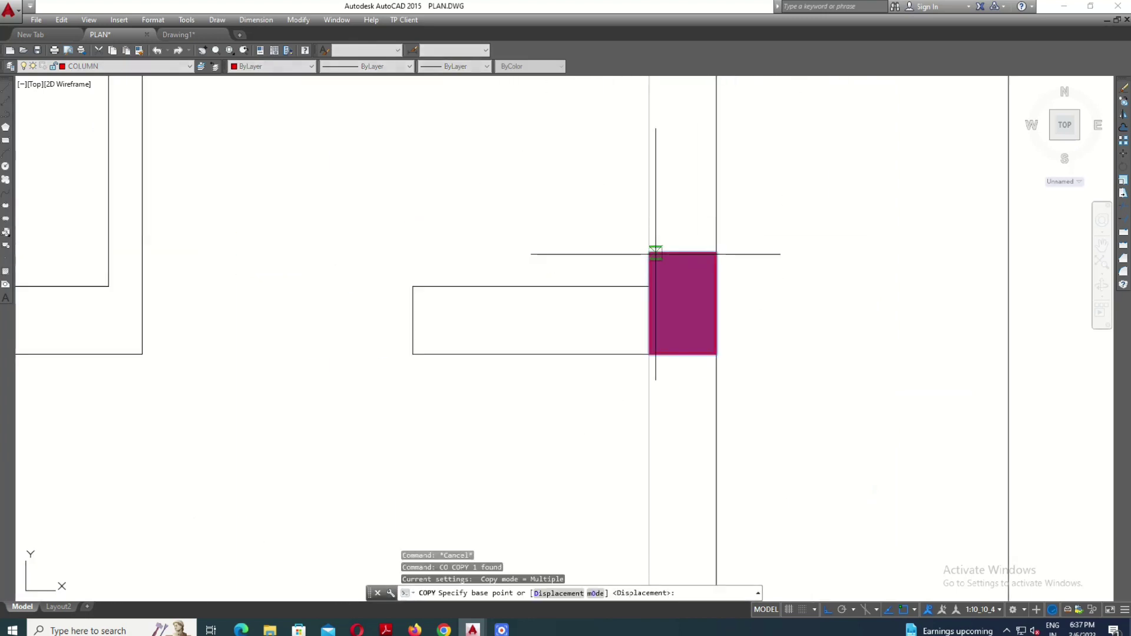
{"action": "left_click", "coordinate": [650, 253]}
{"action": "scroll", "coordinate": [732, 253], "scroll_direction": "down", "scroll_amount": 4}
{"action": "scroll", "coordinate": [730, 274], "scroll_direction": "down", "scroll_amount": 3}
{"action": "scroll", "coordinate": [726, 183], "scroll_direction": "up", "scroll_amount": 5}
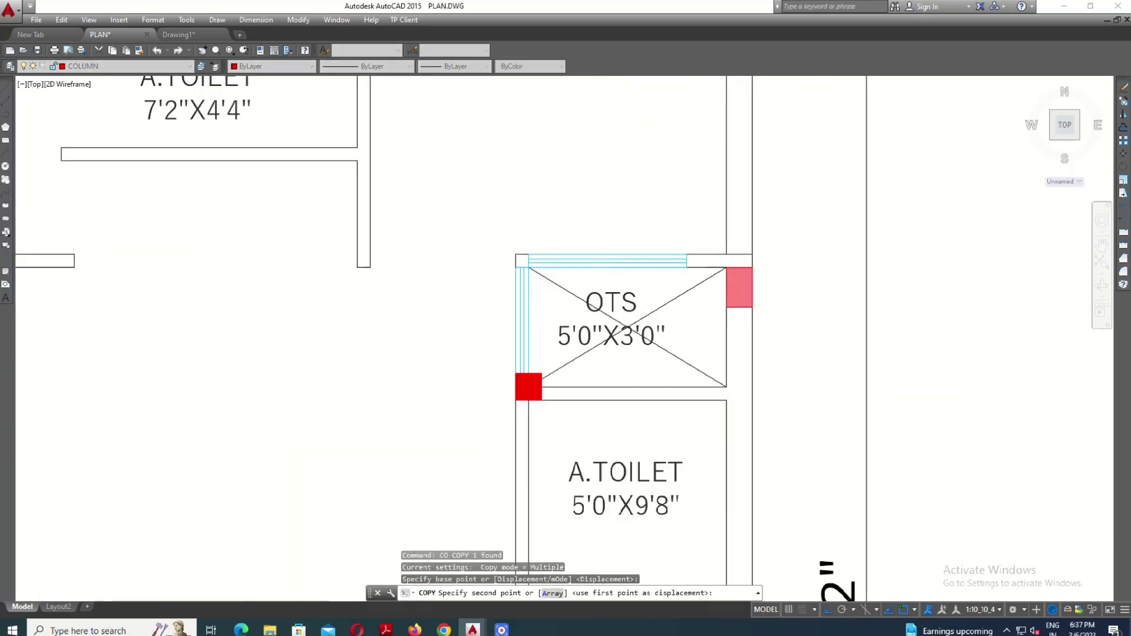
{"action": "scroll", "coordinate": [782, 312], "scroll_direction": "up", "scroll_amount": 2}
{"action": "left_click", "coordinate": [730, 244]}
{"action": "key", "text": "Escape"}
Pan and zoom the floor plan to bring other rooms into view.
{"action": "scroll", "coordinate": [772, 212], "scroll_direction": "down", "scroll_amount": 5}
{"action": "middle_click_drag", "start_coordinate": [809, 274], "coordinate": [814, 277]}
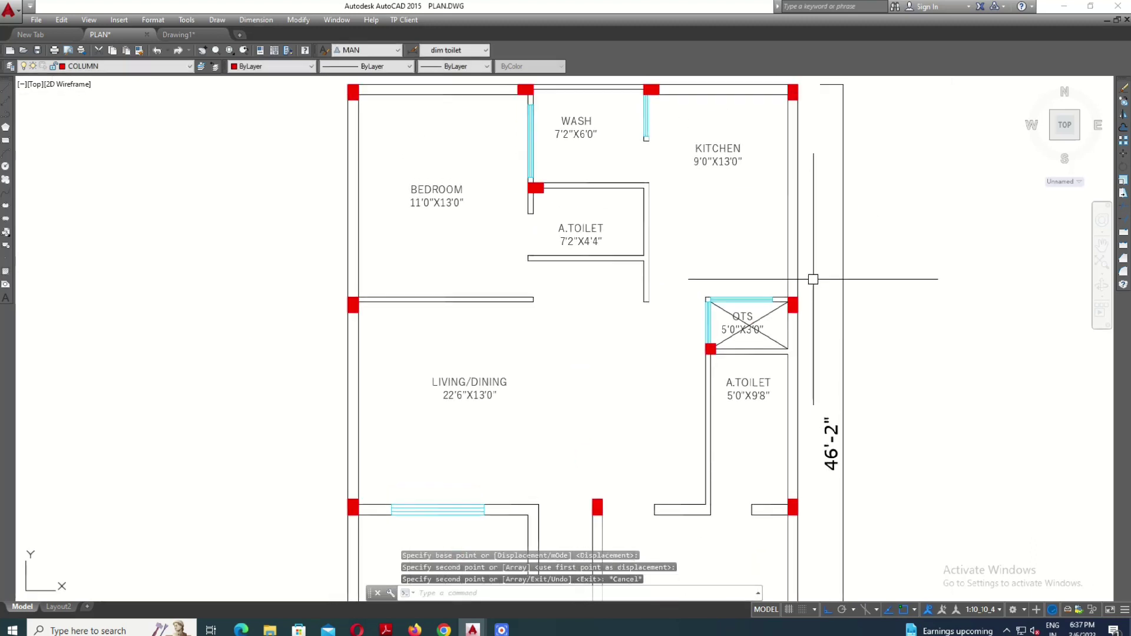
{"action": "scroll", "coordinate": [813, 280], "scroll_direction": "down", "scroll_amount": 2}
{"action": "middle_click_drag", "start_coordinate": [573, 243], "coordinate": [608, 223]}
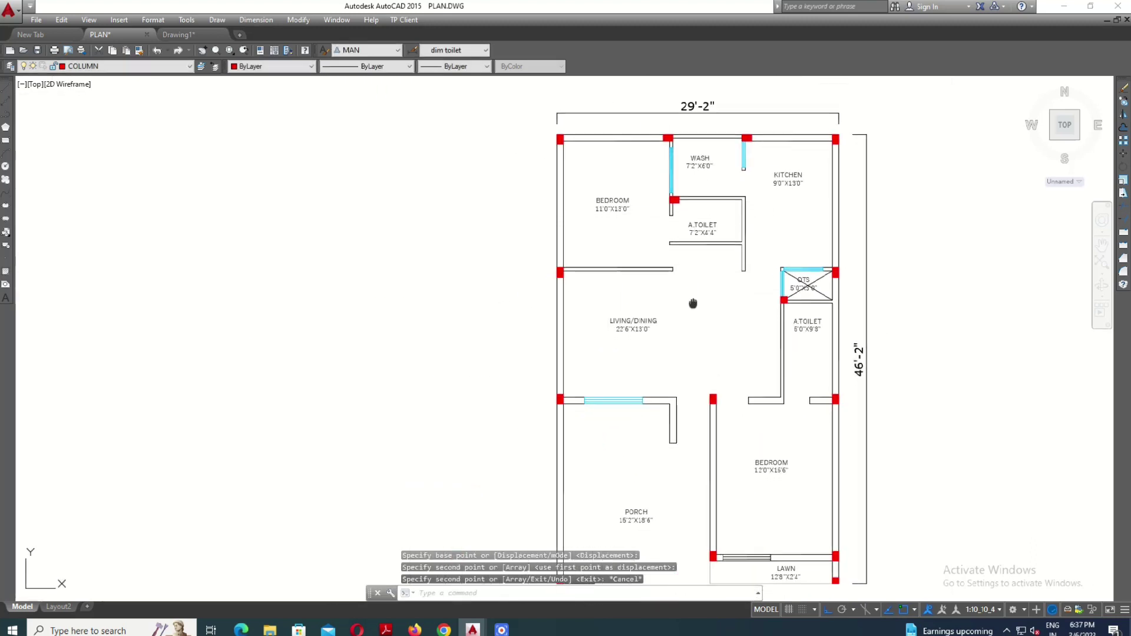
{"action": "middle_click_drag", "start_coordinate": [619, 308], "coordinate": [677, 253]}
{"action": "scroll", "coordinate": [649, 263], "scroll_direction": "down", "scroll_amount": 3}
{"action": "scroll", "coordinate": [606, 293], "scroll_direction": "up", "scroll_amount": 2}
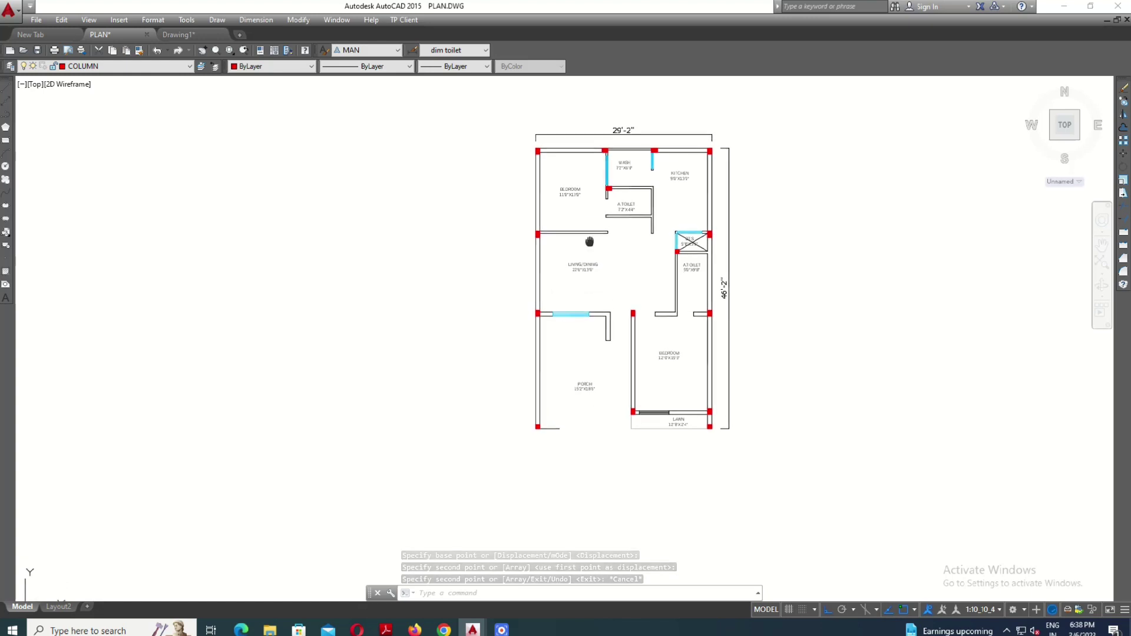
{"action": "scroll", "coordinate": [550, 195], "scroll_direction": "up", "scroll_amount": 2}
{"action": "scroll", "coordinate": [654, 191], "scroll_direction": "up", "scroll_amount": 2}
{"action": "type", "text": "c"}
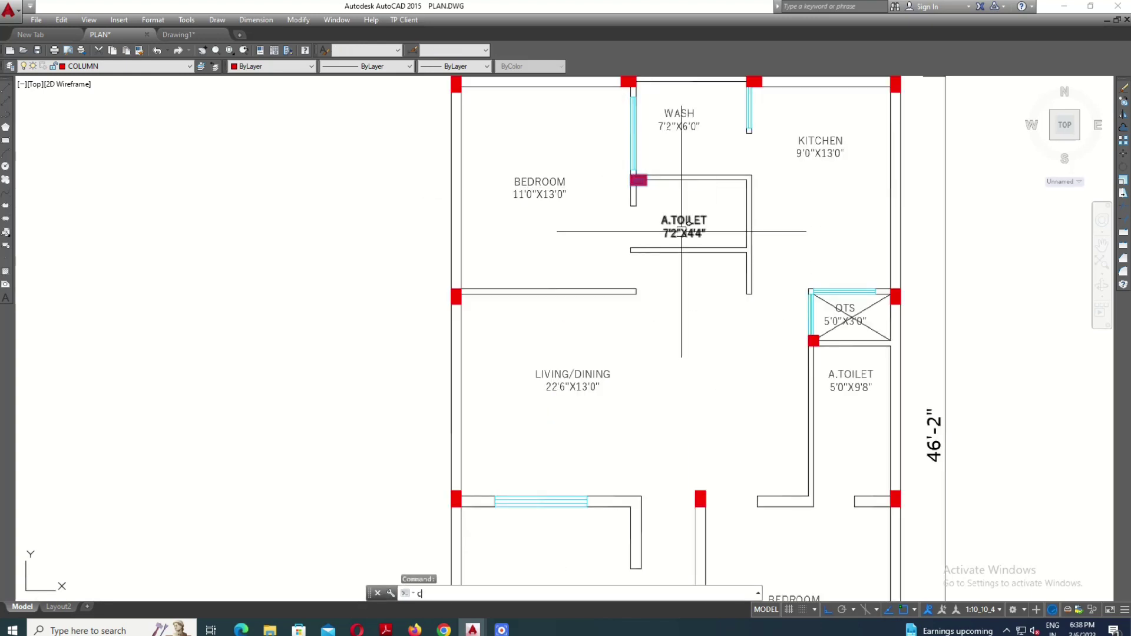
Copy the red column to the junction of the living-room wall and the upper A.TOILET.
{"action": "type", "text": "o"}
{"action": "key", "text": "Return"}
{"action": "scroll", "coordinate": [652, 192], "scroll_direction": "up", "scroll_amount": 2}
{"action": "left_click", "coordinate": [642, 155]}
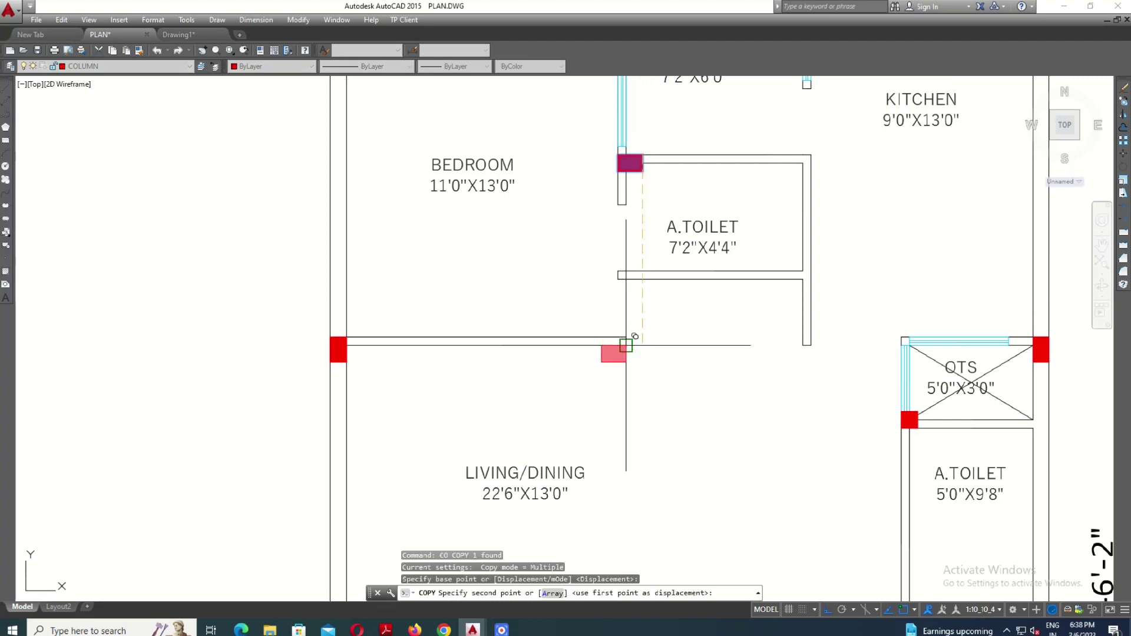
{"action": "left_click", "coordinate": [625, 337]}
{"action": "scroll", "coordinate": [642, 236], "scroll_direction": "down", "scroll_amount": 5}
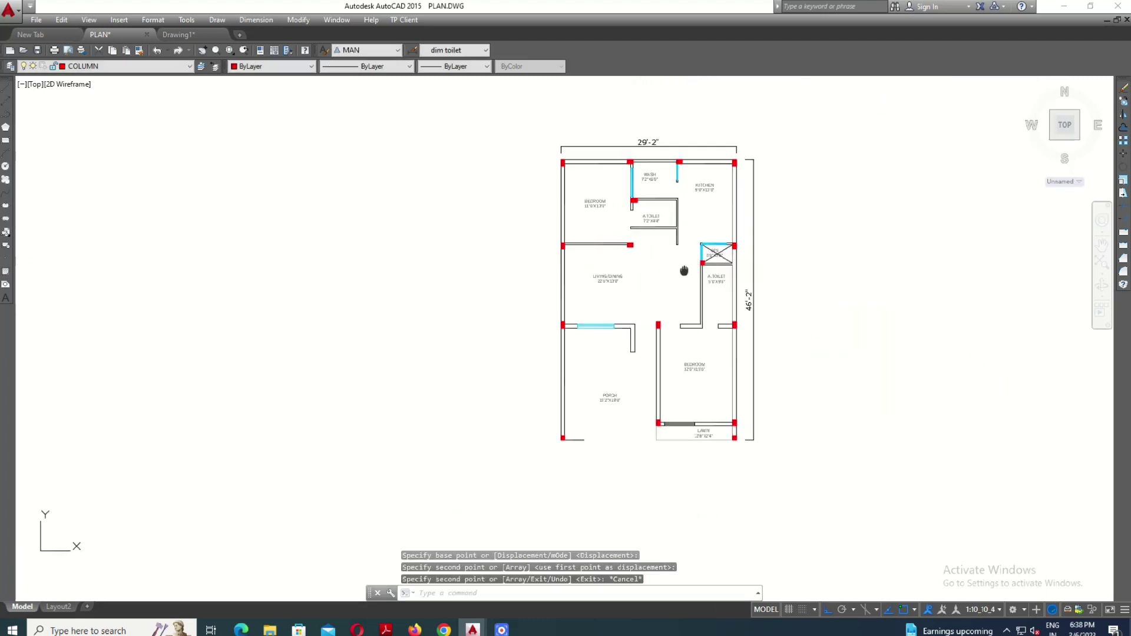
{"action": "key", "text": "Escape"}
{"action": "scroll", "coordinate": [617, 336], "scroll_direction": "up", "scroll_amount": 2}
{"action": "middle_click_drag", "start_coordinate": [644, 345], "coordinate": [654, 321]}
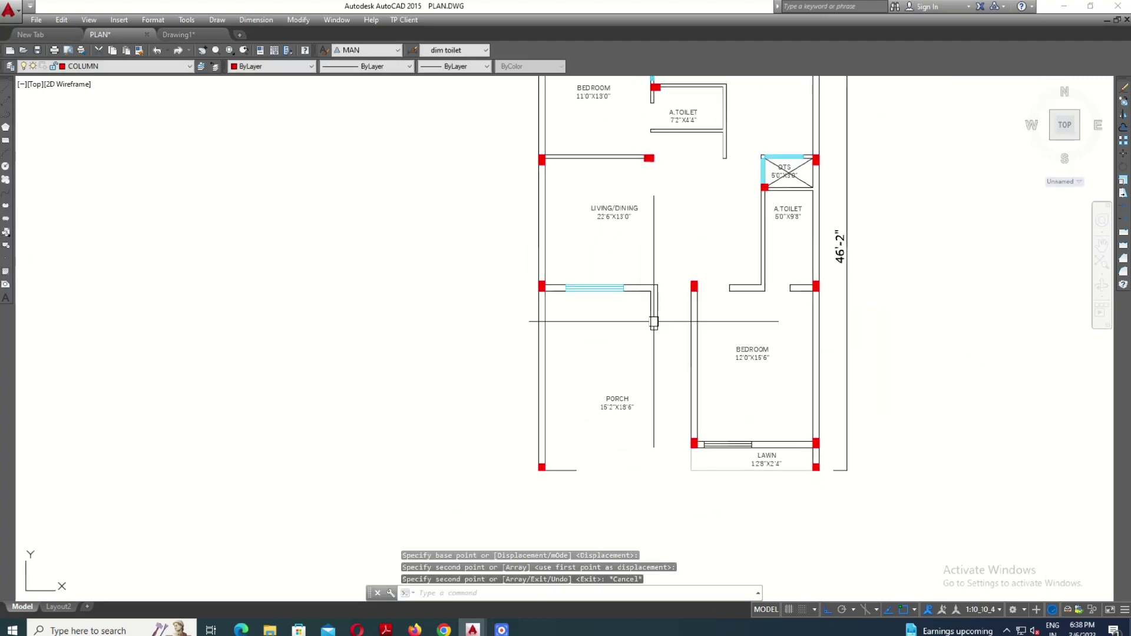
{"action": "middle_click_drag", "start_coordinate": [629, 439], "coordinate": [634, 417]}
{"action": "scroll", "coordinate": [561, 444], "scroll_direction": "down", "scroll_amount": 3}
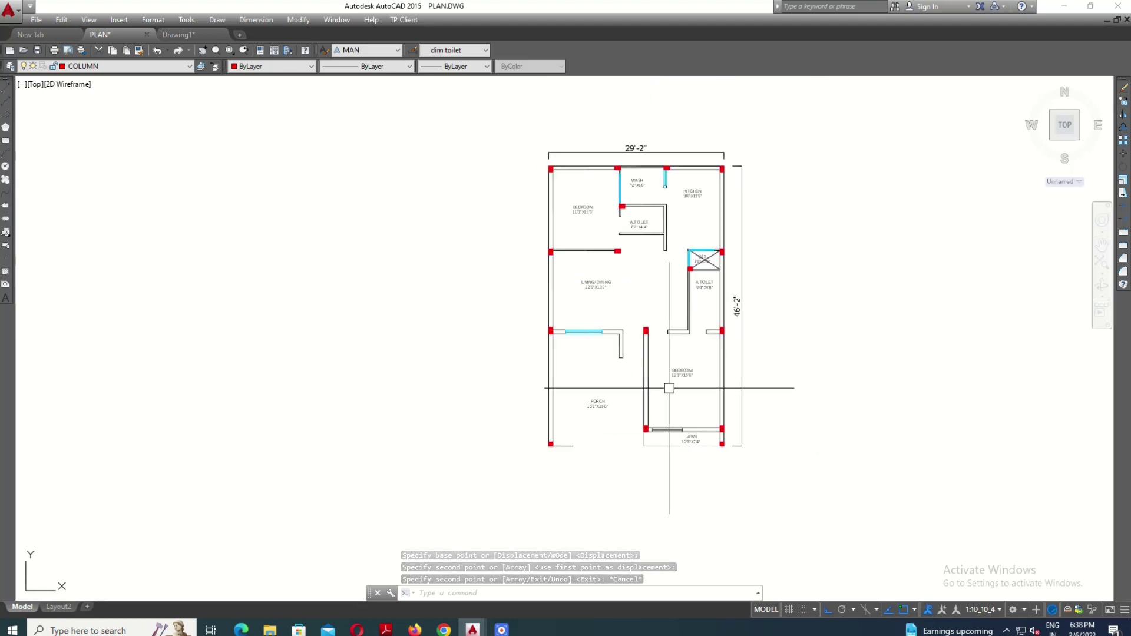
{"action": "scroll", "coordinate": [669, 384], "scroll_direction": "up", "scroll_amount": 3}
{"action": "scroll", "coordinate": [781, 404], "scroll_direction": "up", "scroll_amount": 4}
{"action": "scroll", "coordinate": [786, 410], "scroll_direction": "up", "scroll_amount": 2}
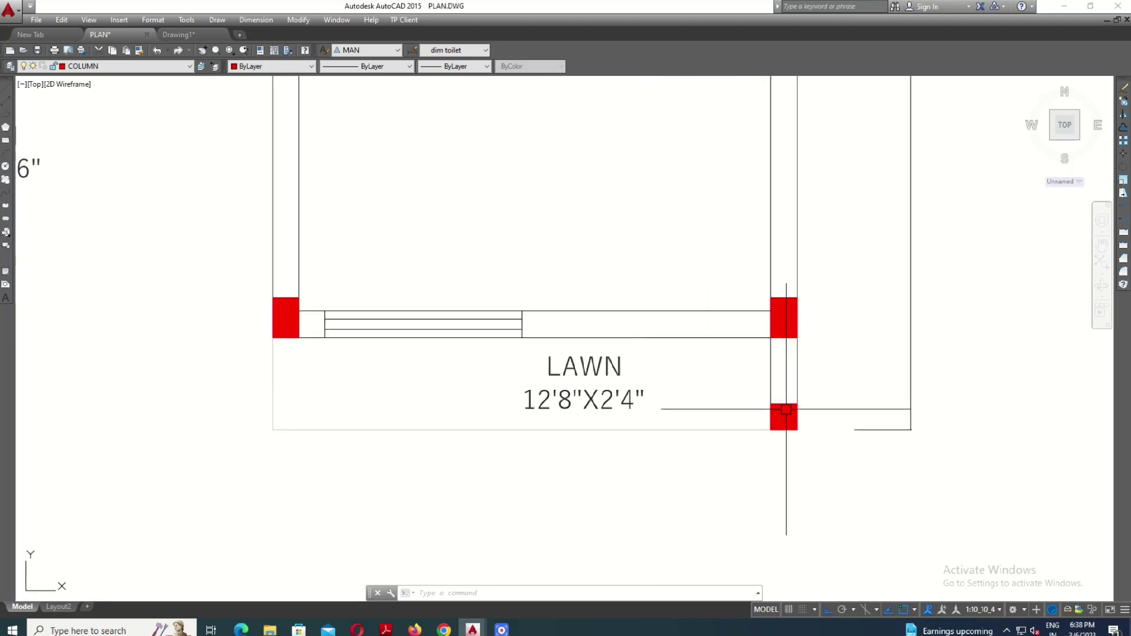
Copy the lawn's lower-right column to the lawn's lower-left corner.
{"action": "left_click", "coordinate": [810, 378]}
{"action": "left_click", "coordinate": [769, 442]}
{"action": "type", "text": "o"}
{"action": "key", "text": "Return"}
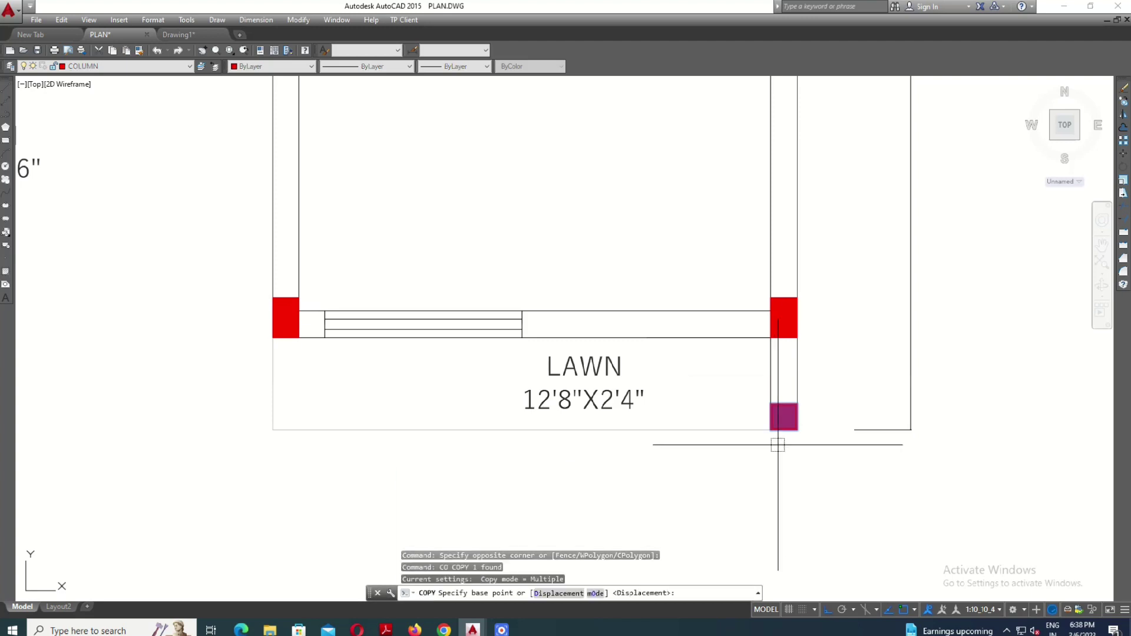
{"action": "left_click", "coordinate": [771, 430]}
{"action": "left_click", "coordinate": [272, 430]}
{"action": "key", "text": "Escape"}
{"action": "scroll", "coordinate": [272, 430], "scroll_direction": "down", "scroll_amount": 6}
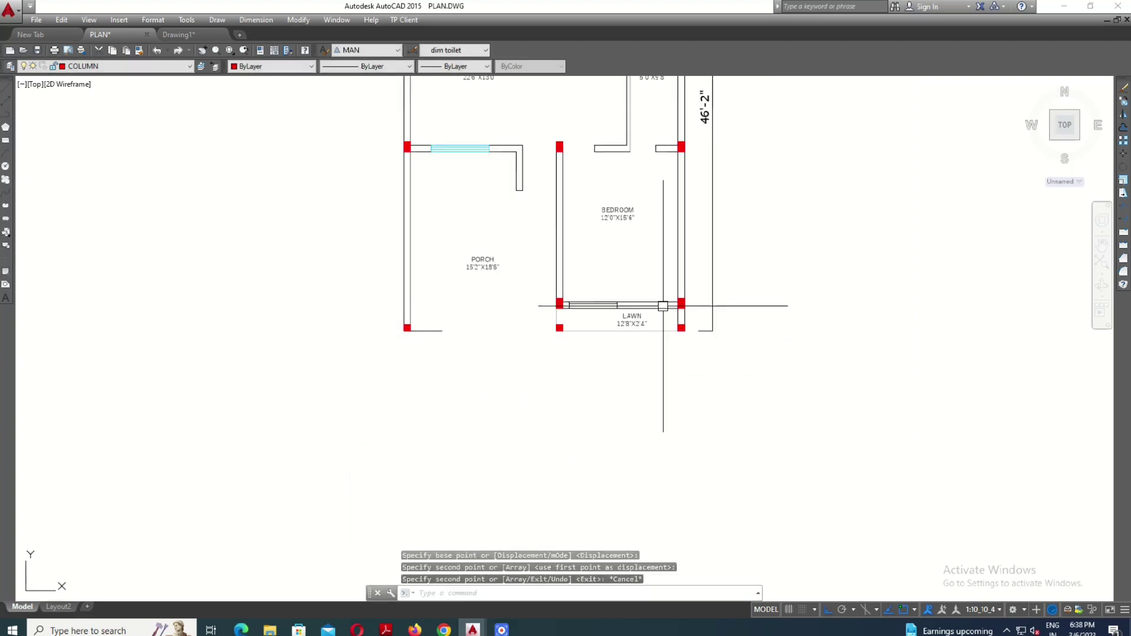
{"action": "middle_click_drag", "start_coordinate": [640, 320], "coordinate": [741, 383]}
{"action": "middle_click_drag", "start_coordinate": [520, 241], "coordinate": [520, 319]}
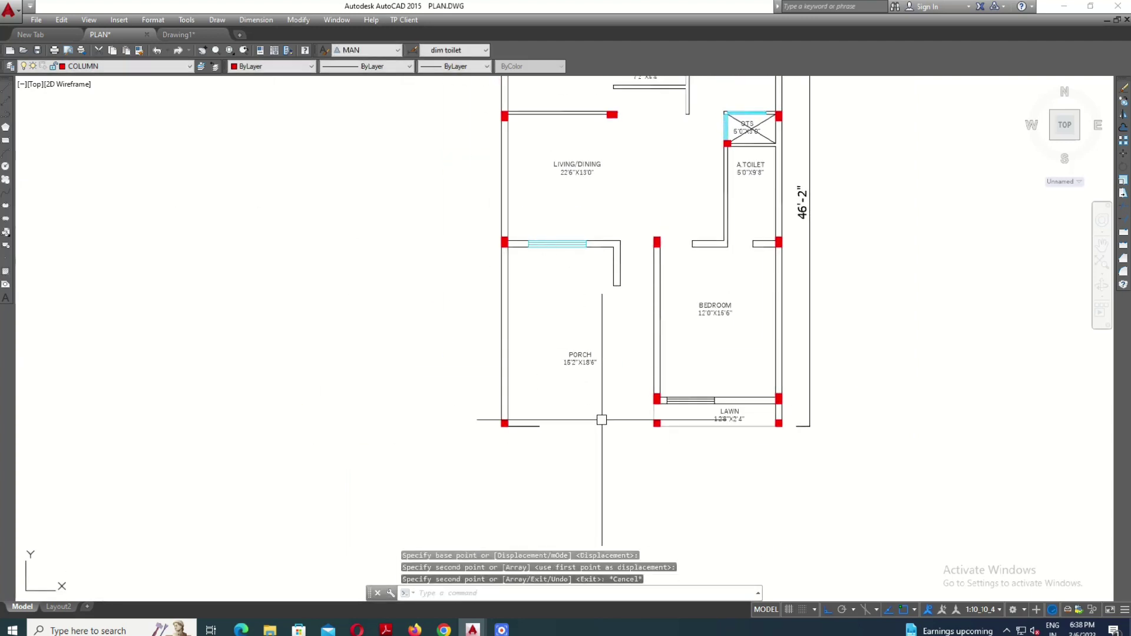
{"action": "scroll", "coordinate": [592, 332], "scroll_direction": "down", "scroll_amount": 2}
{"action": "scroll", "coordinate": [649, 265], "scroll_direction": "down", "scroll_amount": 2}
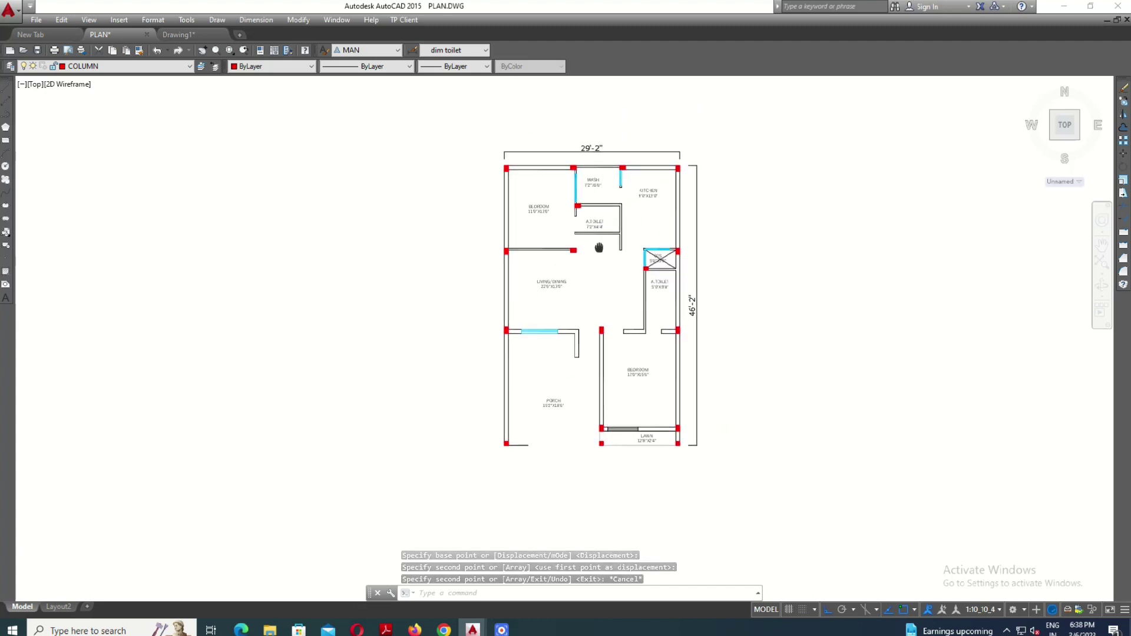
Place vertical construction lines through a column edge and along the right wall columns.
{"action": "scroll", "coordinate": [657, 206], "scroll_direction": "up", "scroll_amount": 5}
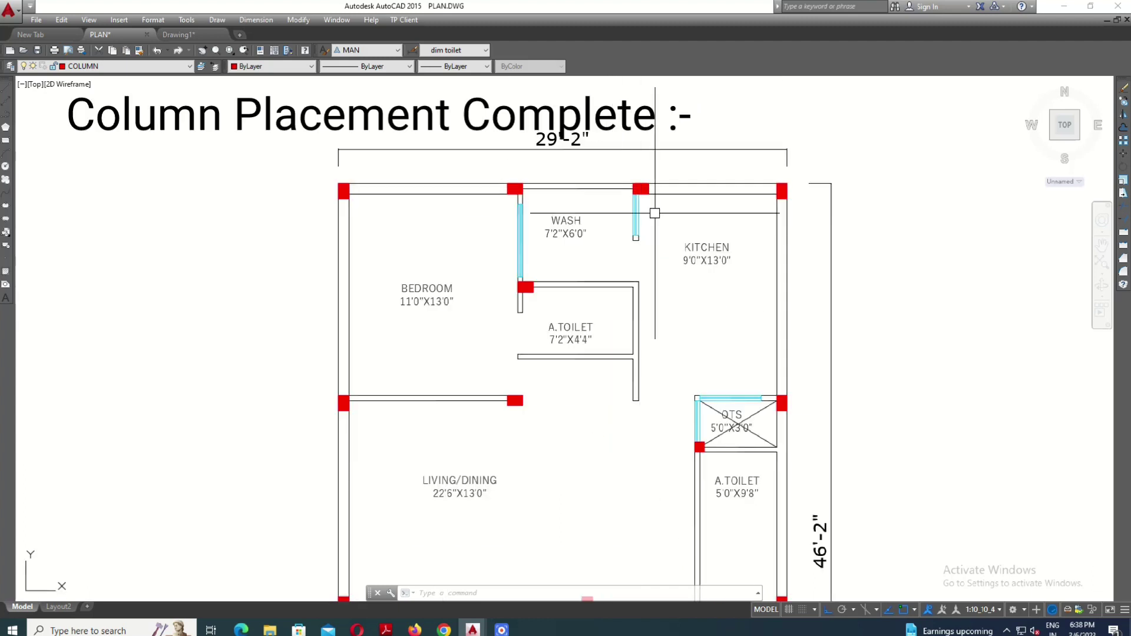
{"action": "scroll", "coordinate": [663, 180], "scroll_direction": "down", "scroll_amount": 2}
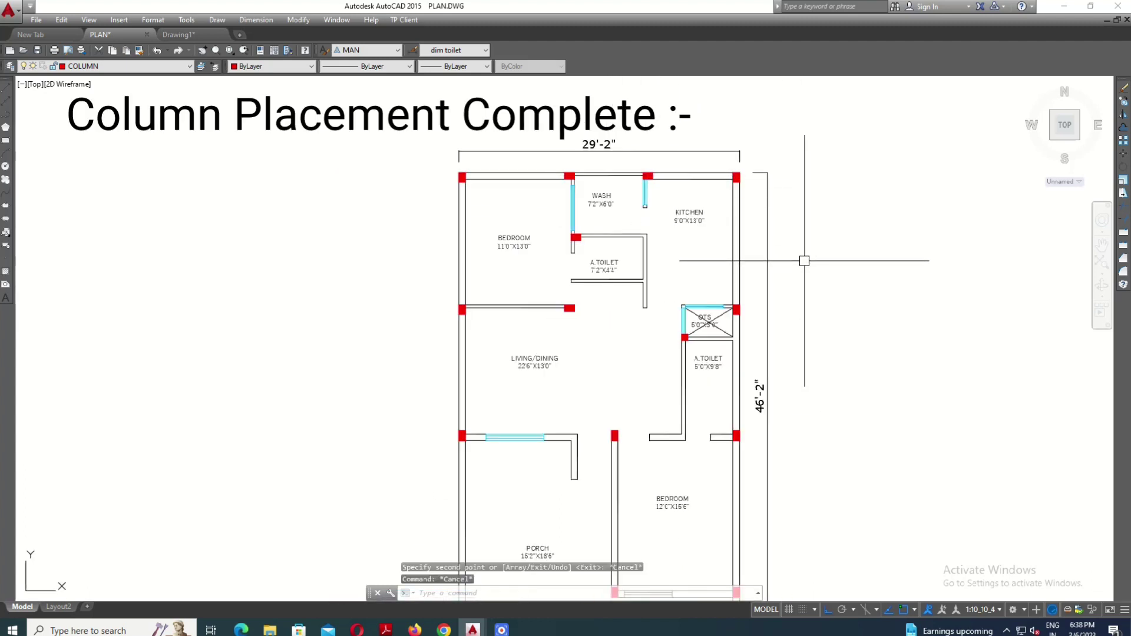
{"action": "type", "text": "xl"}
{"action": "key", "text": "Return"}
{"action": "type", "text": "v"}
{"action": "key", "text": "Return"}
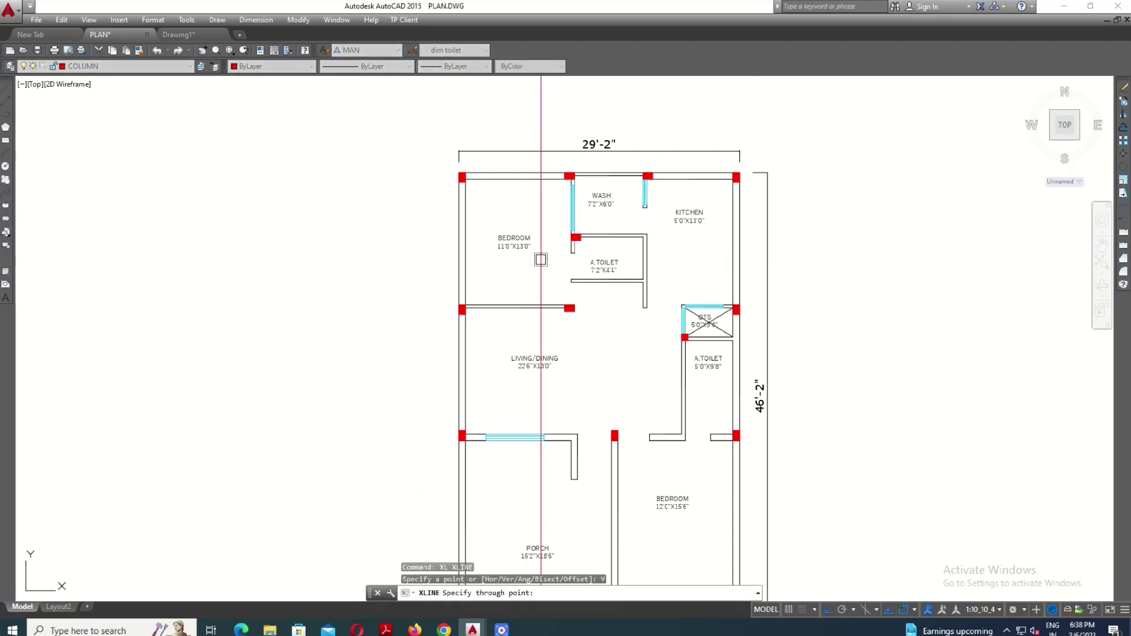
{"action": "scroll", "coordinate": [464, 158], "scroll_direction": "up", "scroll_amount": 5}
{"action": "left_click", "coordinate": [455, 143]}
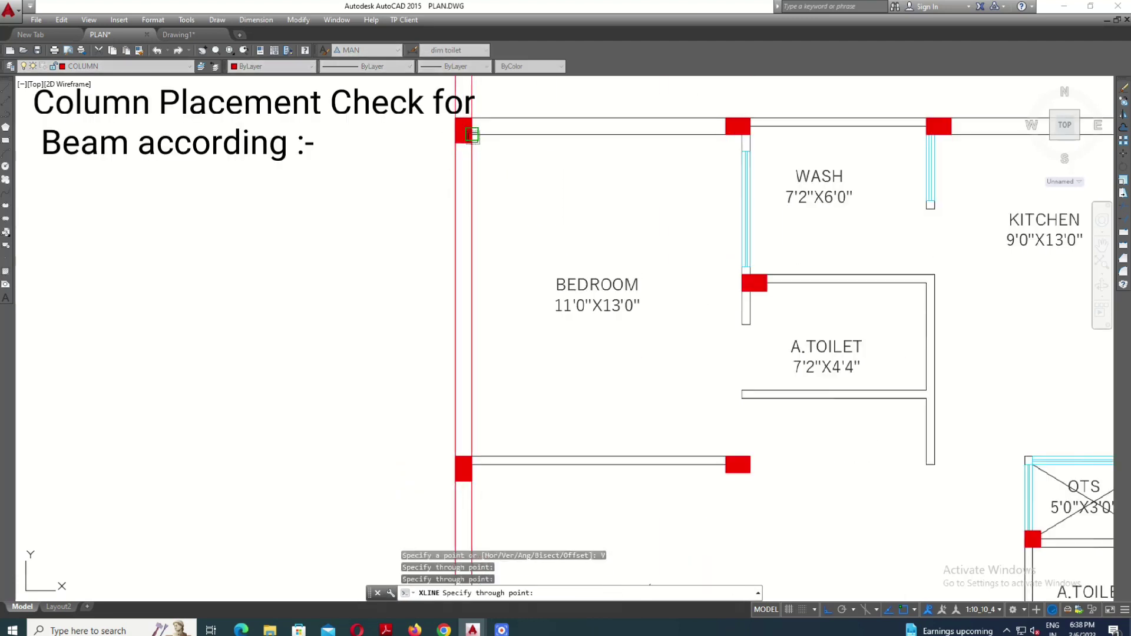
{"action": "scroll", "coordinate": [472, 135], "scroll_direction": "down", "scroll_amount": 4}
{"action": "scroll", "coordinate": [541, 150], "scroll_direction": "up", "scroll_amount": 2}
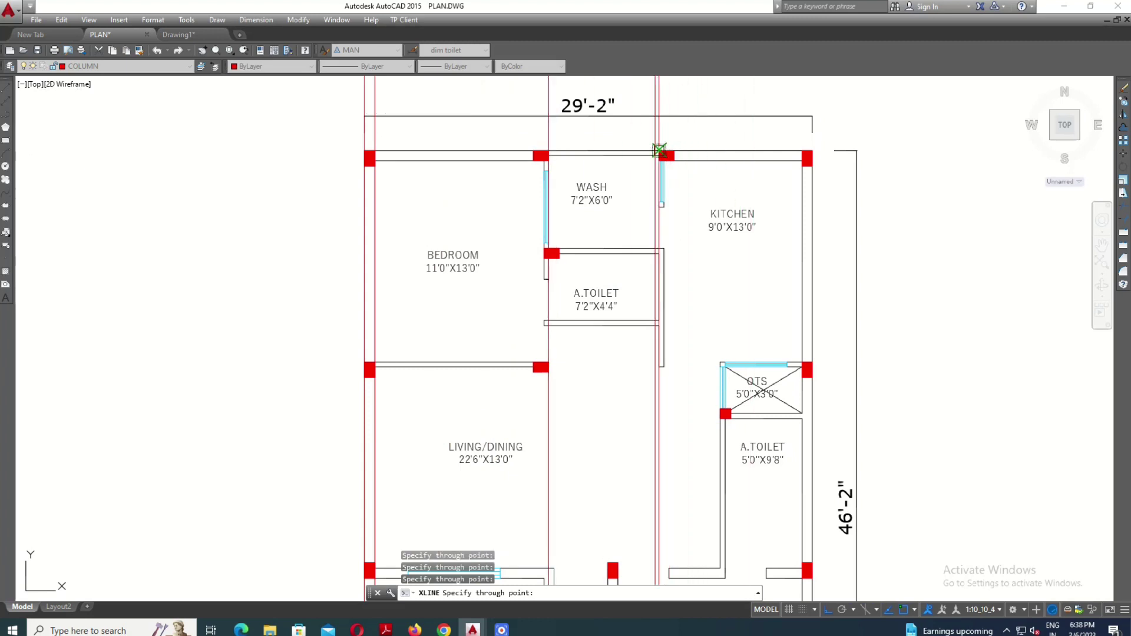
{"action": "left_click", "coordinate": [808, 157]}
{"action": "scroll", "coordinate": [725, 159], "scroll_direction": "down", "scroll_amount": 3}
{"action": "key", "text": "Escape"}
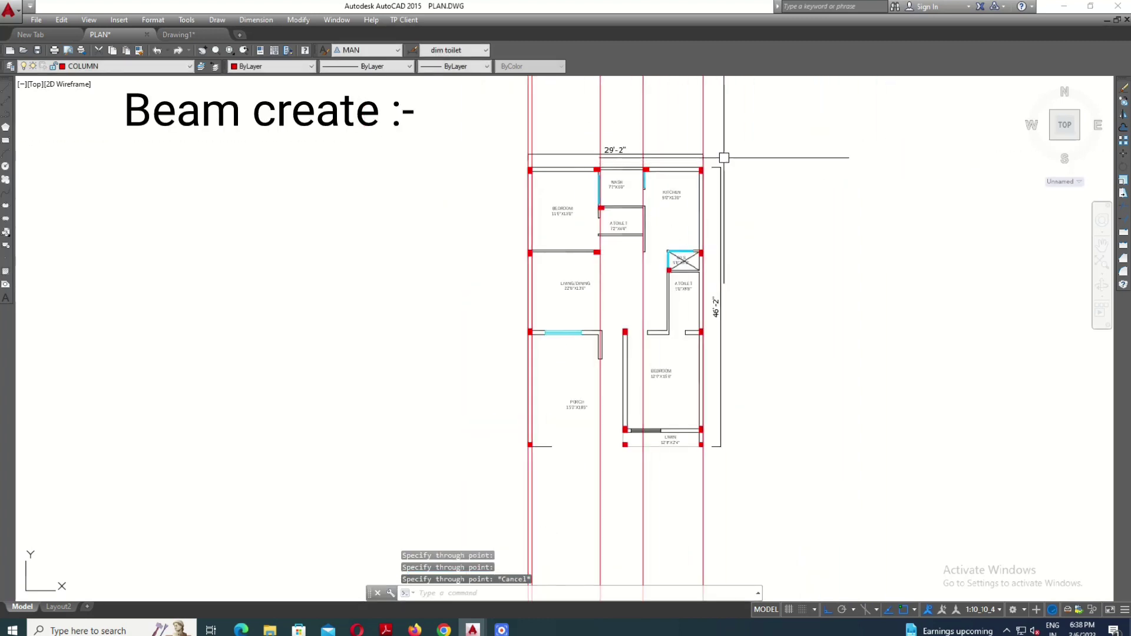
{"action": "type", "text": "xl"}
Cancel the mistakenly started command, clear the command line and restart construction lines.
{"action": "key", "text": "Return"}
{"action": "key", "text": "Escape"}
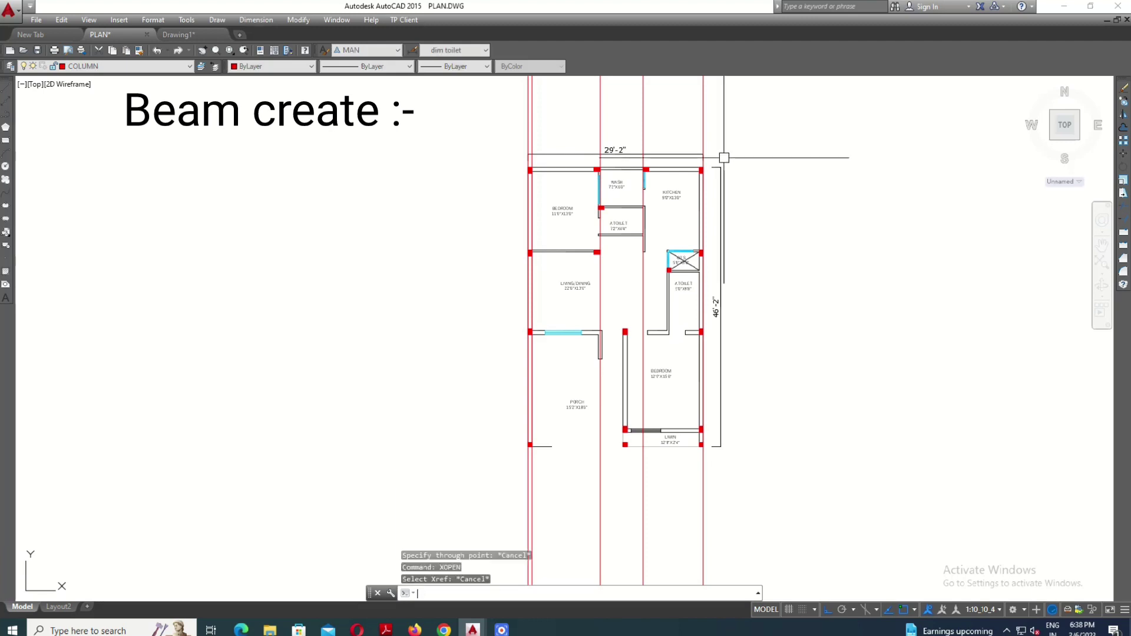
{"action": "type", "text": "o"}
{"action": "key", "text": "BackSpace"}
{"action": "type", "text": "XL"}
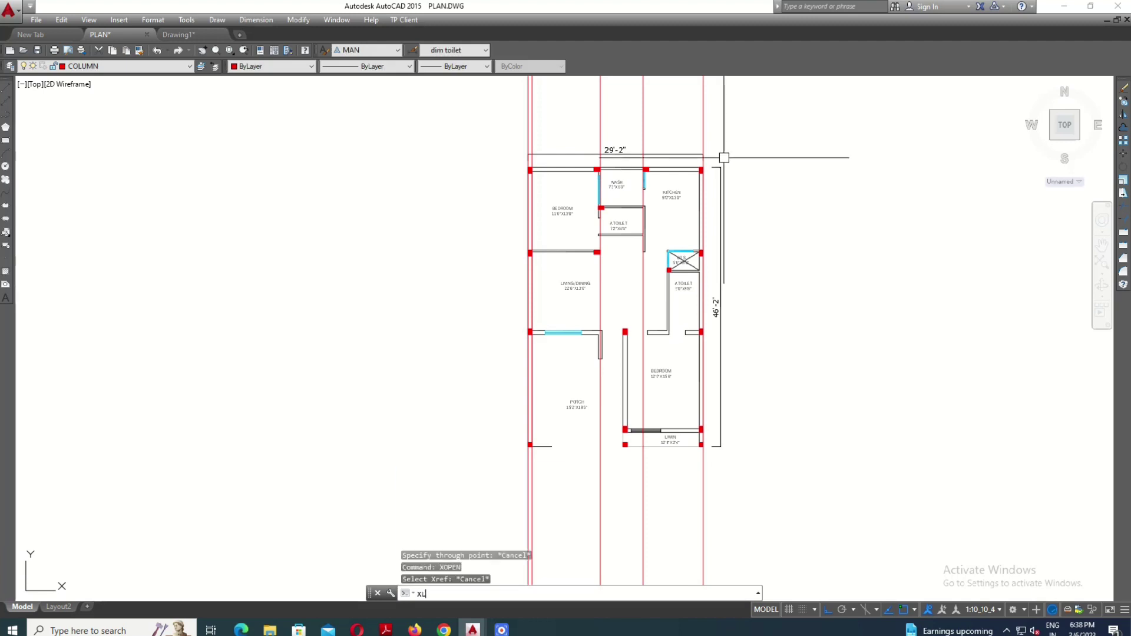
{"action": "key", "text": "Return"}
Place horizontal construction lines along the top column row and the living-room columns.
{"action": "type", "text": "h"}
{"action": "key", "text": "Return"}
{"action": "scroll", "coordinate": [724, 158], "scroll_direction": "up", "scroll_amount": 6}
{"action": "scroll", "coordinate": [649, 201], "scroll_direction": "up", "scroll_amount": 2}
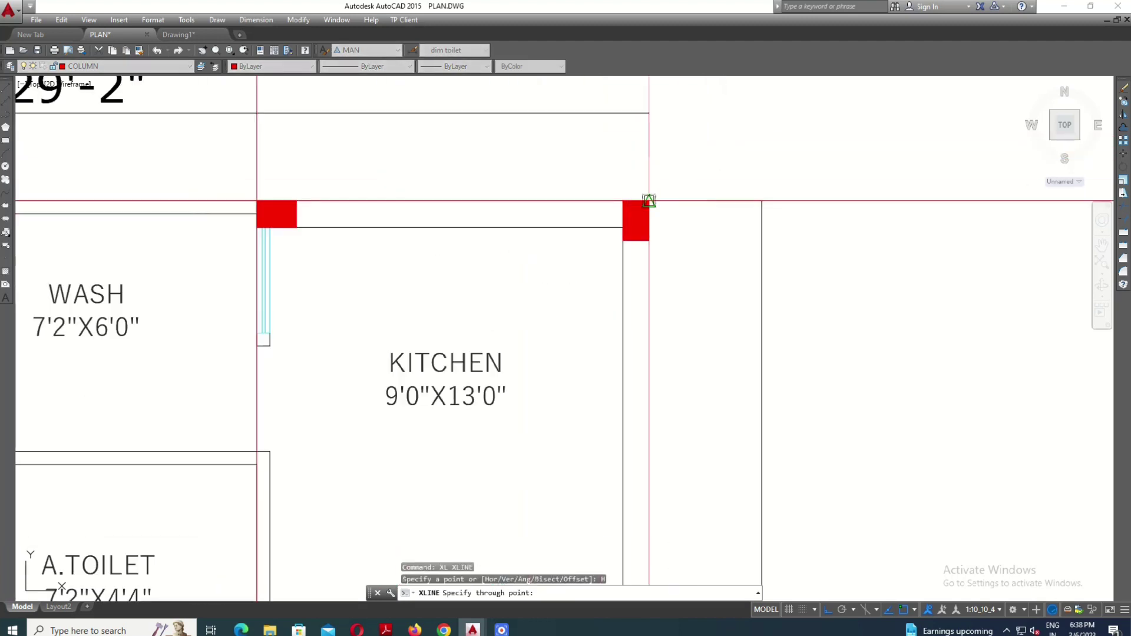
{"action": "left_click", "coordinate": [649, 201]}
{"action": "scroll", "coordinate": [662, 126], "scroll_direction": "down", "scroll_amount": 4}
{"action": "scroll", "coordinate": [677, 347], "scroll_direction": "up", "scroll_amount": 4}
{"action": "scroll", "coordinate": [586, 315], "scroll_direction": "down", "scroll_amount": 4}
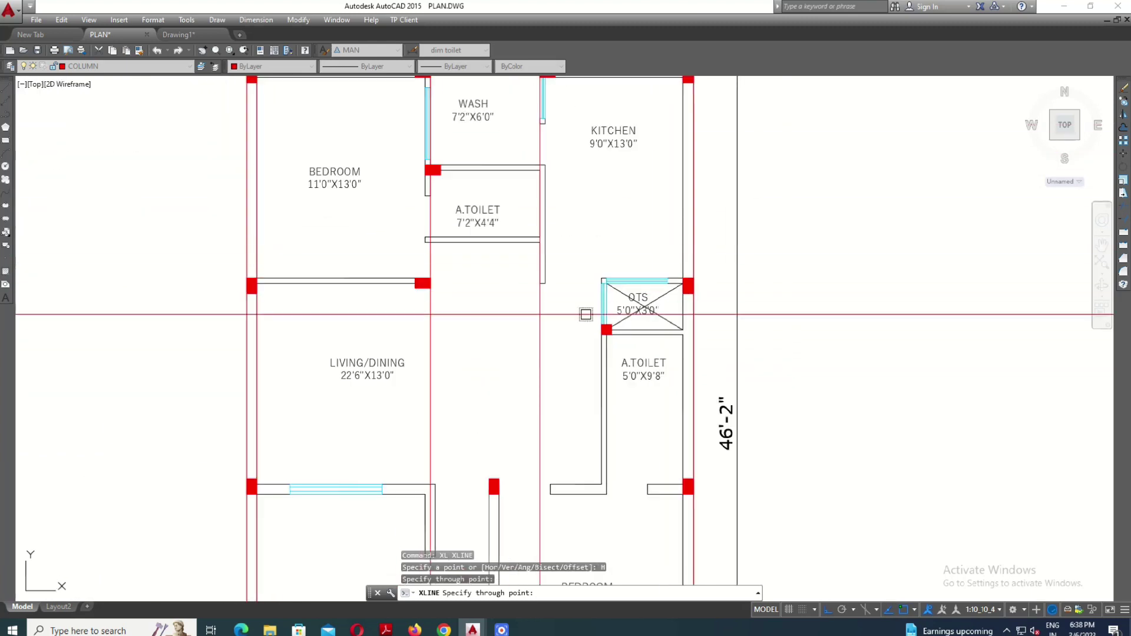
{"action": "scroll", "coordinate": [253, 283], "scroll_direction": "up", "scroll_amount": 4}
{"action": "left_click", "coordinate": [218, 256]}
Add horizontal construction lines at the bedroom wall columns and the lawn's bottom columns.
{"action": "scroll", "coordinate": [350, 125], "scroll_direction": "down", "scroll_amount": 5}
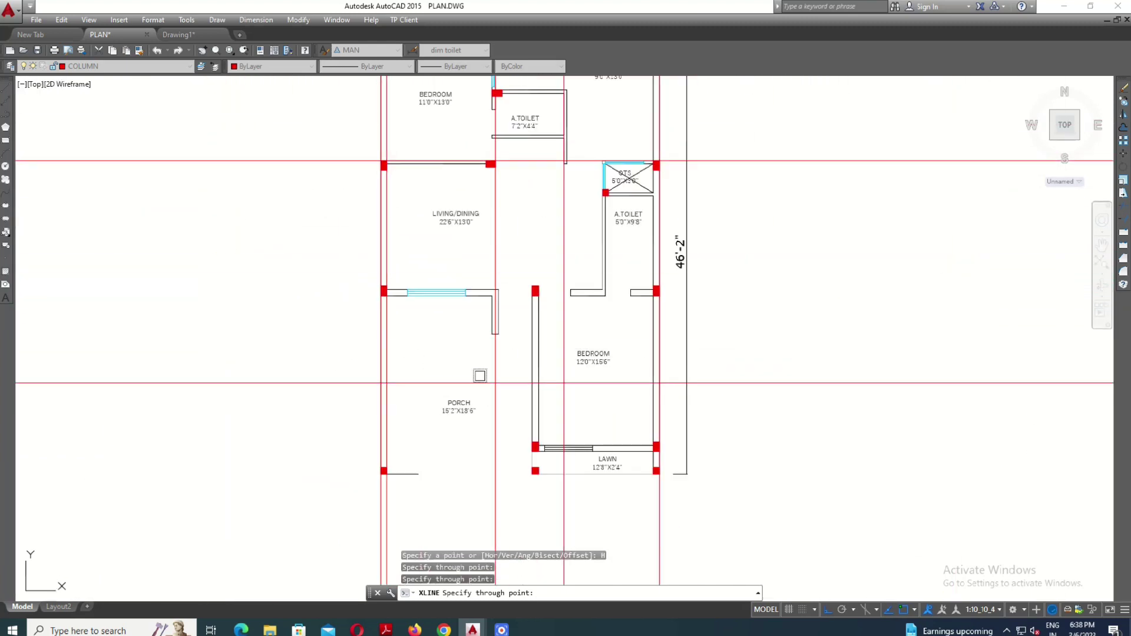
{"action": "scroll", "coordinate": [531, 330], "scroll_direction": "up", "scroll_amount": 4}
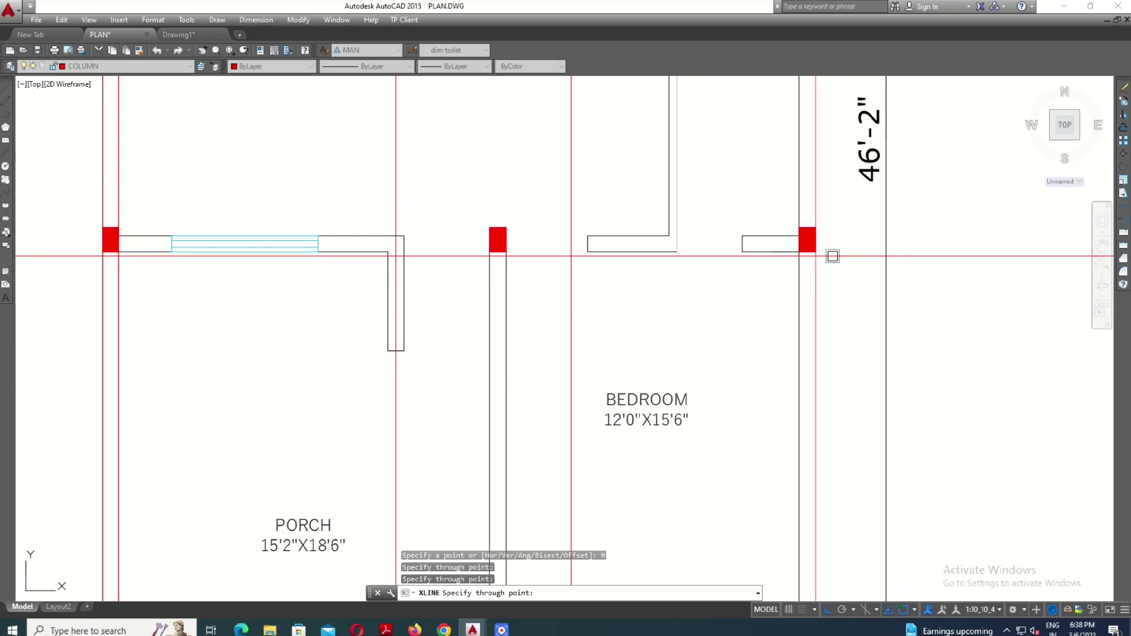
{"action": "scroll", "coordinate": [788, 182], "scroll_direction": "down", "scroll_amount": 4}
{"action": "scroll", "coordinate": [752, 392], "scroll_direction": "up", "scroll_amount": 2}
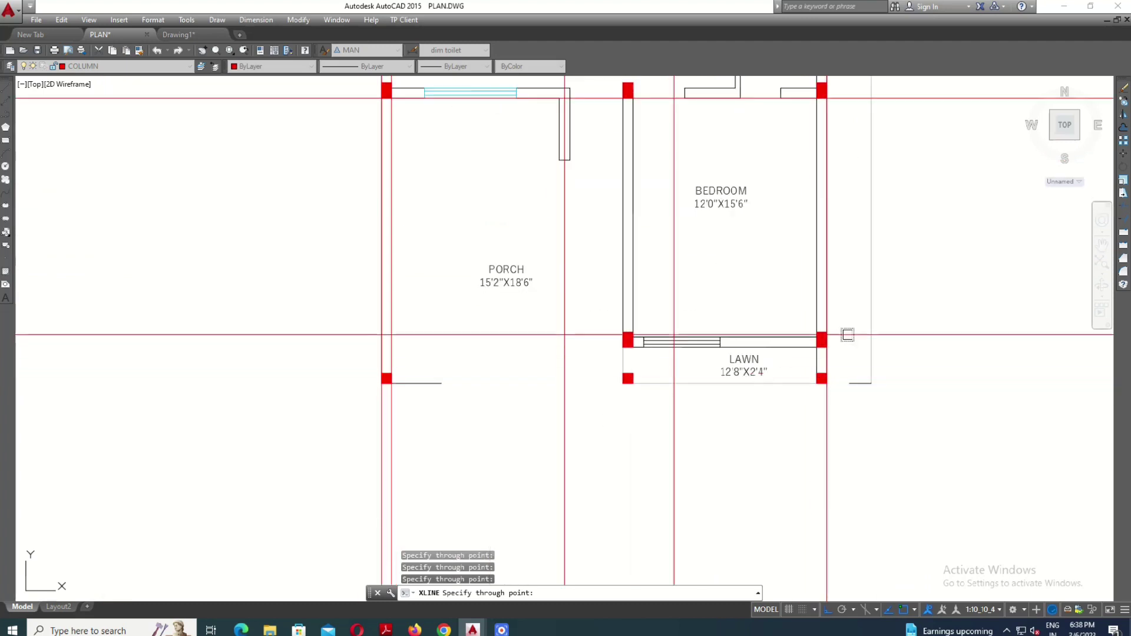
{"action": "left_click", "coordinate": [822, 348]}
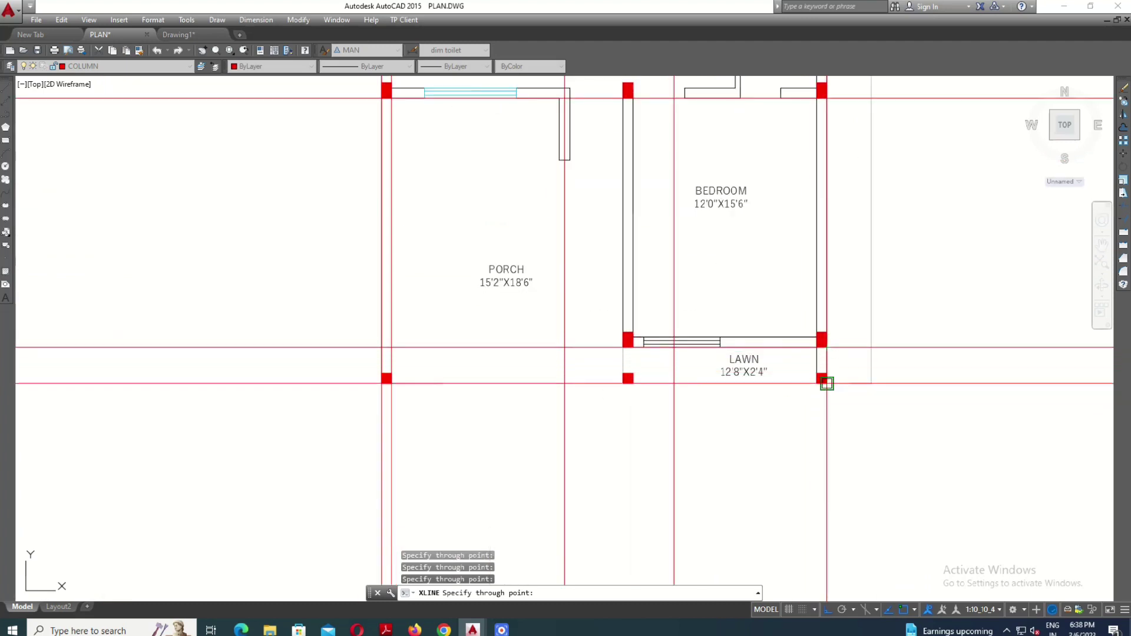
{"action": "left_click", "coordinate": [822, 383]}
{"action": "key", "text": "Escape"}
{"action": "scroll", "coordinate": [663, 406], "scroll_direction": "down", "scroll_amount": 2}
Offset the horizontal construction lines near the lawn by 8.
{"action": "key", "text": "Return"}
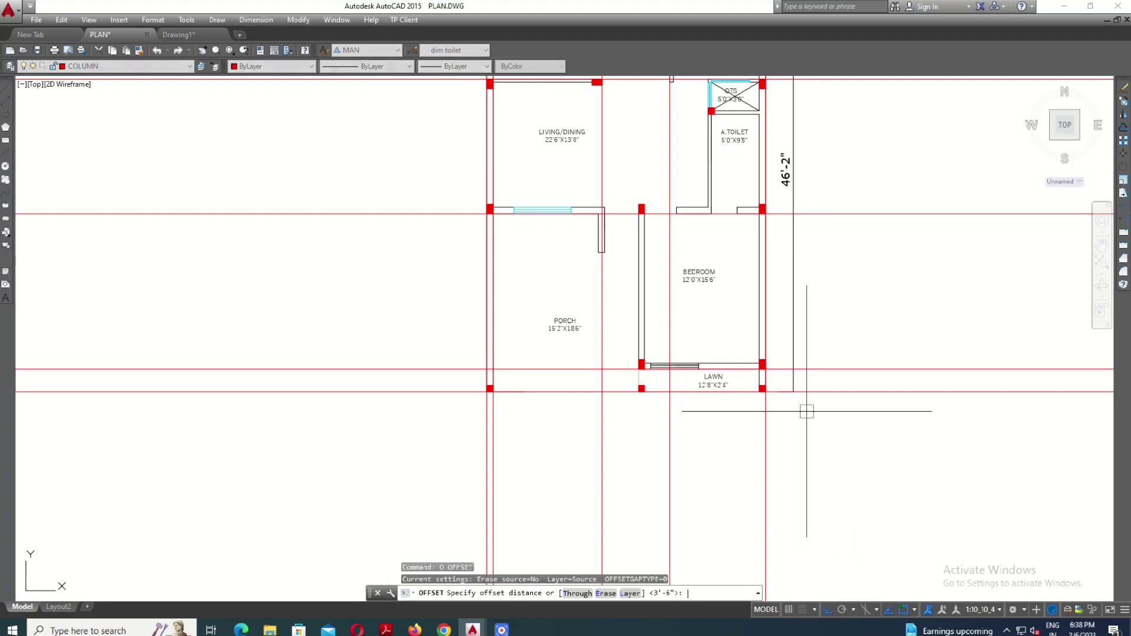
{"action": "type", "text": "8"}
{"action": "key", "text": "Return"}
{"action": "left_click", "coordinate": [825, 391]}
{"action": "left_click", "coordinate": [843, 369]}
{"action": "left_click", "coordinate": [849, 348]}
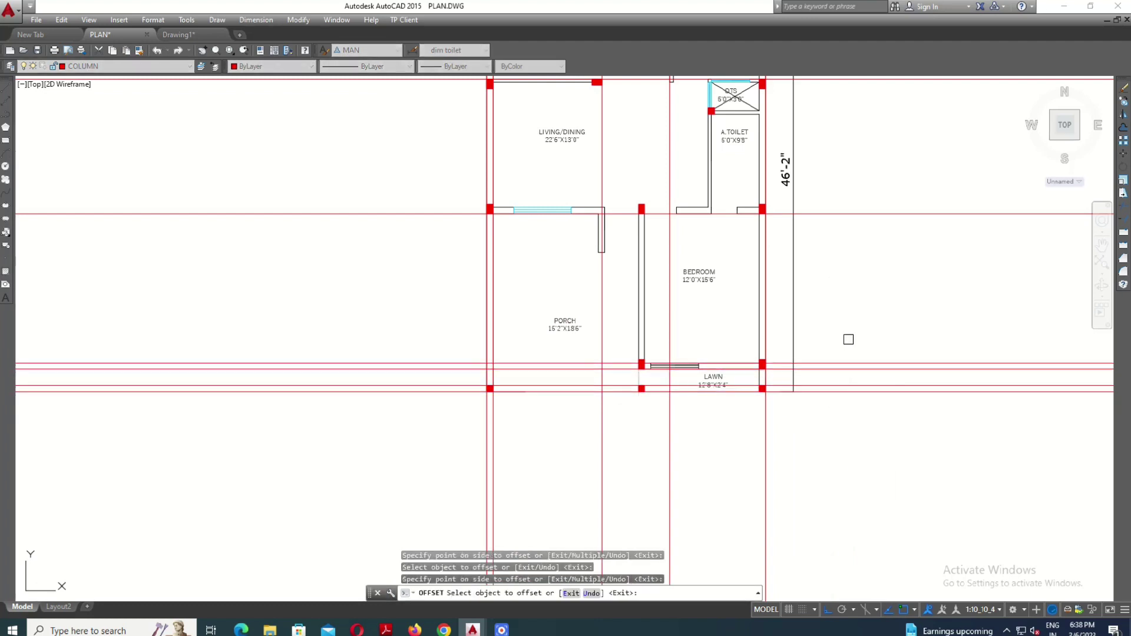
{"action": "middle_click_drag", "start_coordinate": [847, 353], "coordinate": [841, 430]}
{"action": "scroll", "coordinate": [835, 387], "scroll_direction": "down", "scroll_amount": 2}
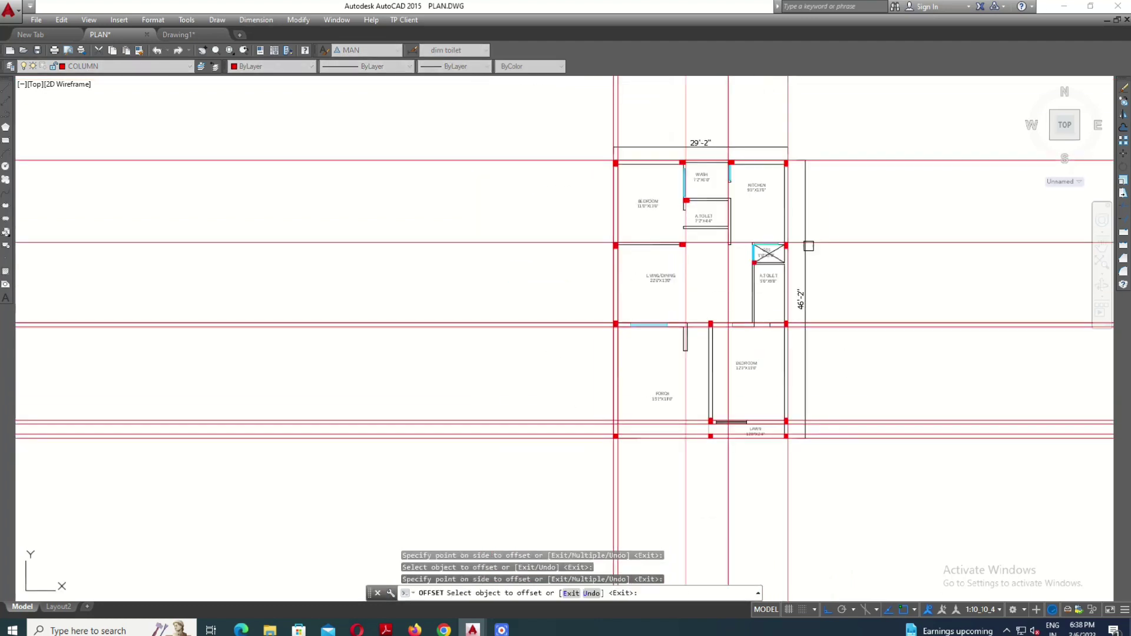
{"action": "scroll", "coordinate": [808, 245], "scroll_direction": "up", "scroll_amount": 2}
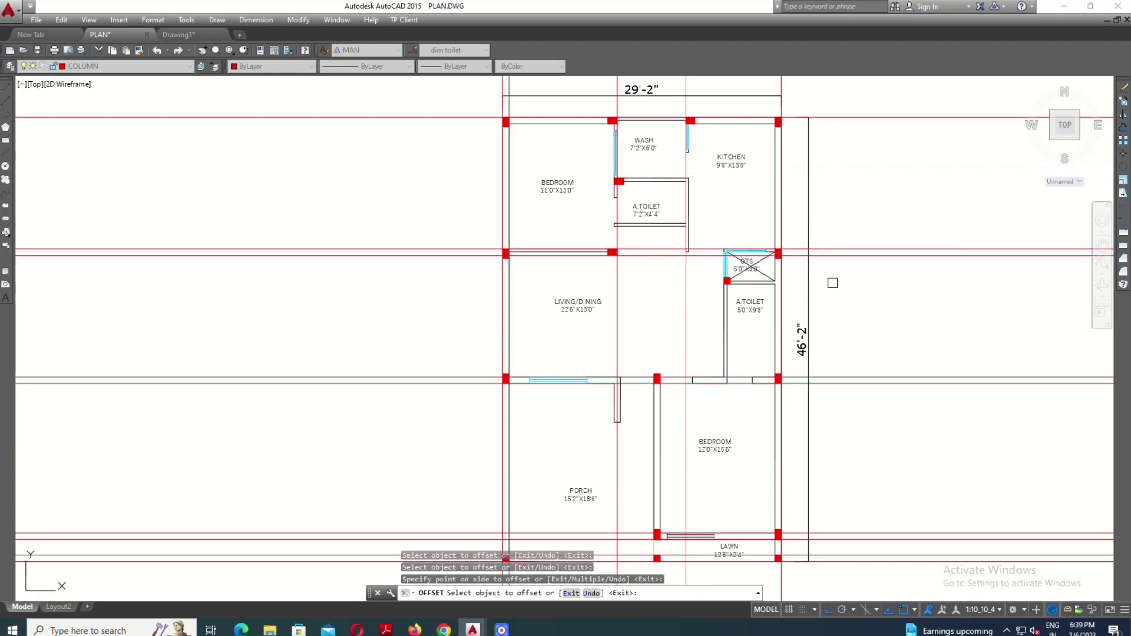
{"action": "left_click", "coordinate": [831, 278]}
{"action": "middle_click_drag", "start_coordinate": [831, 278], "coordinate": [831, 410]}
{"action": "scroll", "coordinate": [653, 259], "scroll_direction": "up", "scroll_amount": 2}
Offset the vertical construction lines by 8 to complete the paired beam lines.
{"action": "left_click", "coordinate": [604, 219]}
{"action": "left_click", "coordinate": [601, 218]}
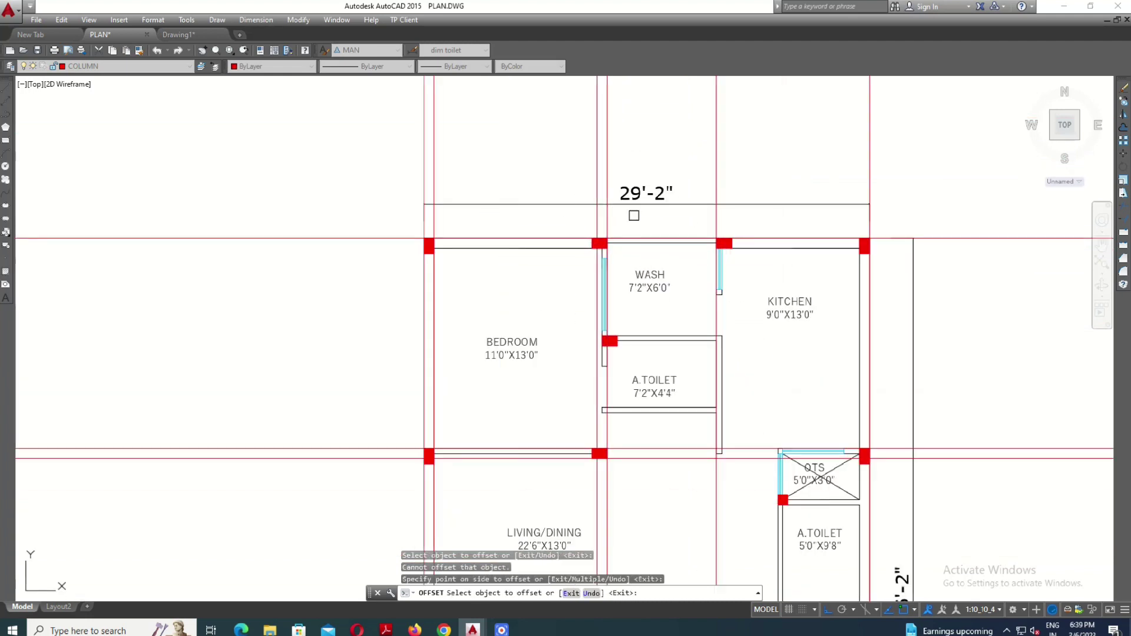
{"action": "scroll", "coordinate": [603, 400], "scroll_direction": "down", "scroll_amount": 4}
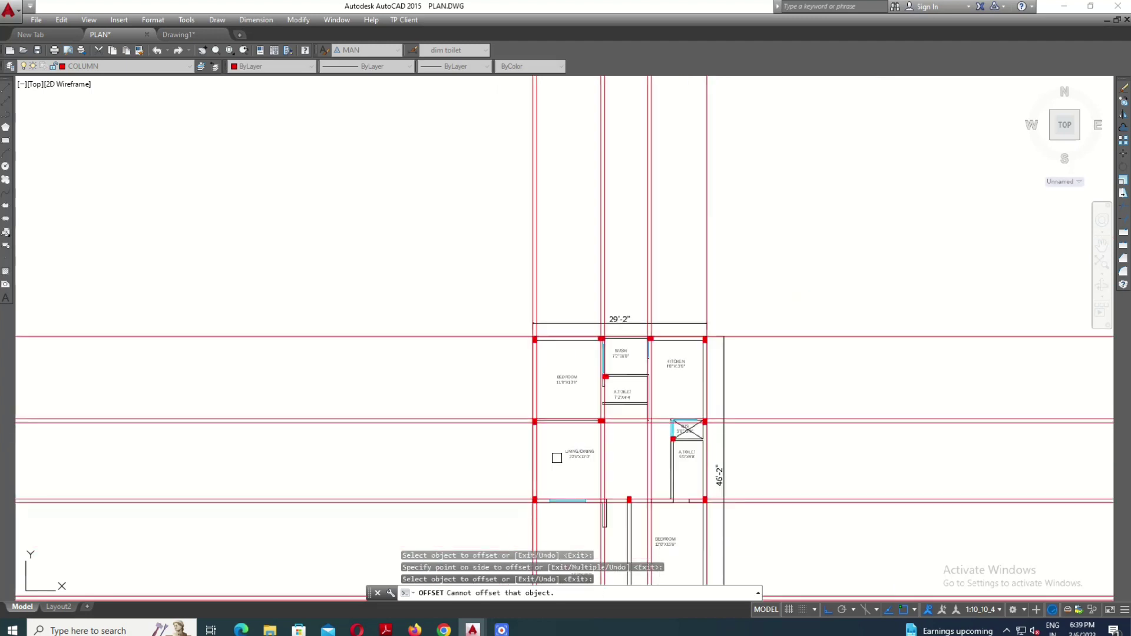
{"action": "left_click", "coordinate": [716, 331]}
{"action": "left_click", "coordinate": [707, 302]}
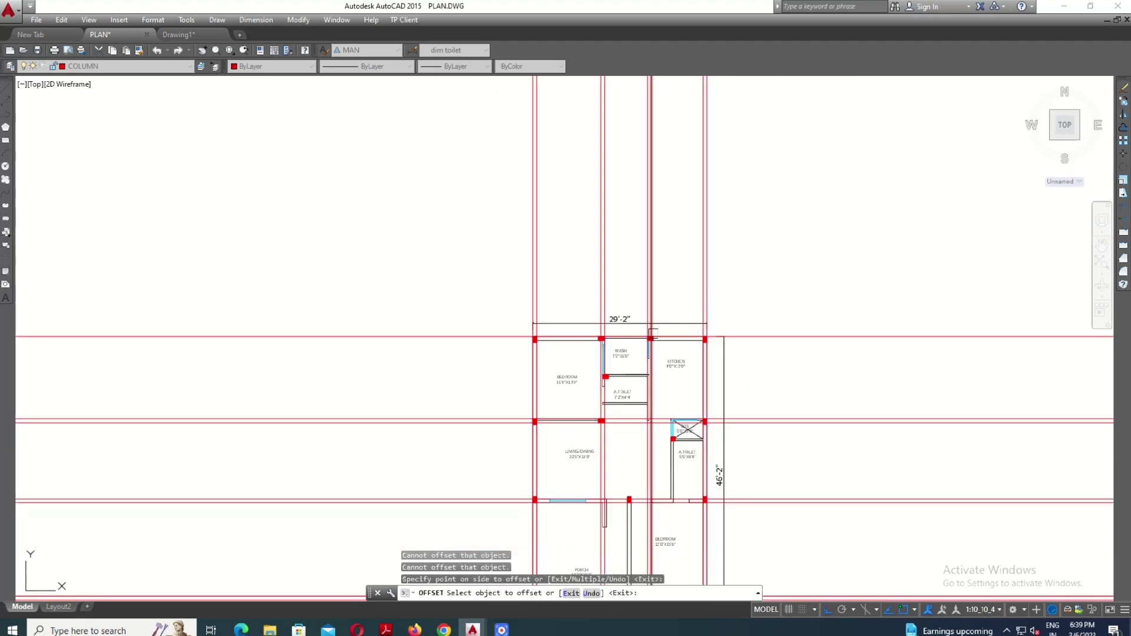
{"action": "middle_click_drag", "start_coordinate": [741, 341], "coordinate": [754, 285]}
{"action": "scroll", "coordinate": [754, 311], "scroll_direction": "down", "scroll_amount": 2}
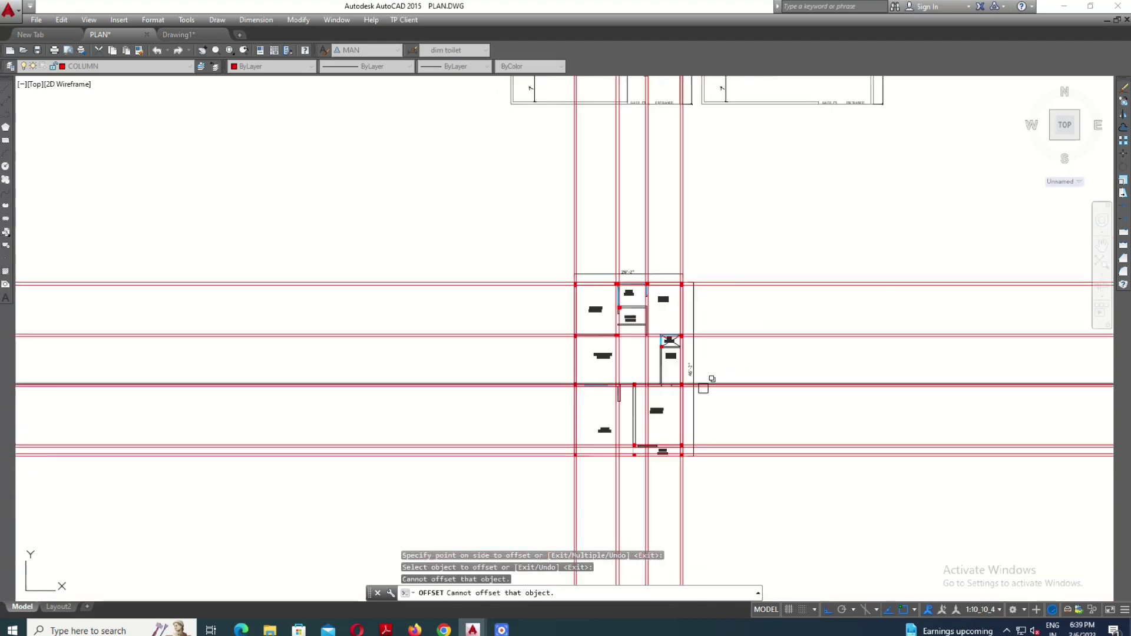
{"action": "middle_click_drag", "start_coordinate": [705, 381], "coordinate": [705, 320]}
{"action": "scroll", "coordinate": [745, 419], "scroll_direction": "up", "scroll_amount": 2}
{"action": "key", "text": "Escape"}
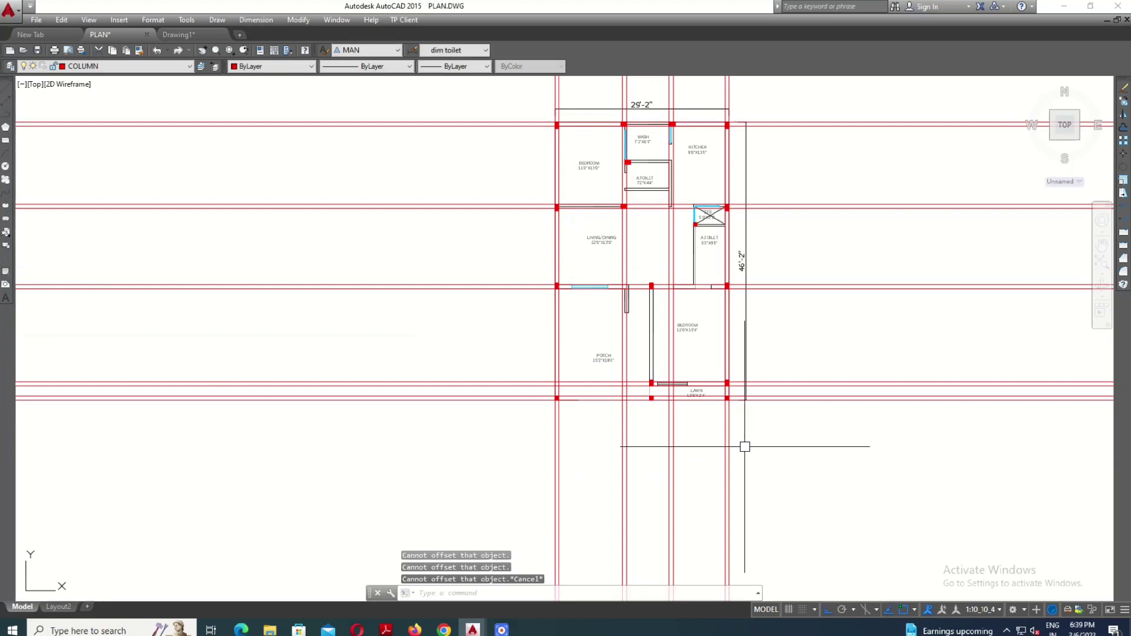
{"action": "type", "text": "tr"}
{"action": "key", "text": "Return"}
{"action": "scroll", "coordinate": [745, 446], "scroll_direction": "down", "scroll_amount": 2}
Select a wall line as the trim cutting edge.
{"action": "scroll", "coordinate": [734, 230], "scroll_direction": "up", "scroll_amount": 4}
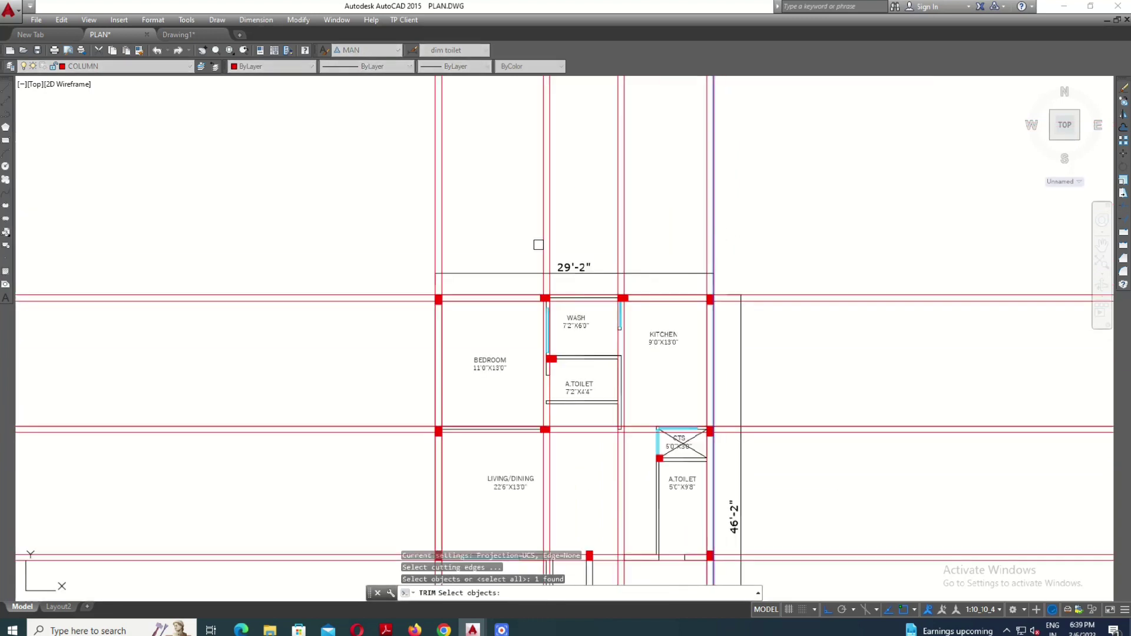
{"action": "scroll", "coordinate": [430, 308], "scroll_direction": "up", "scroll_amount": 2}
{"action": "scroll", "coordinate": [429, 308], "scroll_direction": "up", "scroll_amount": 2}
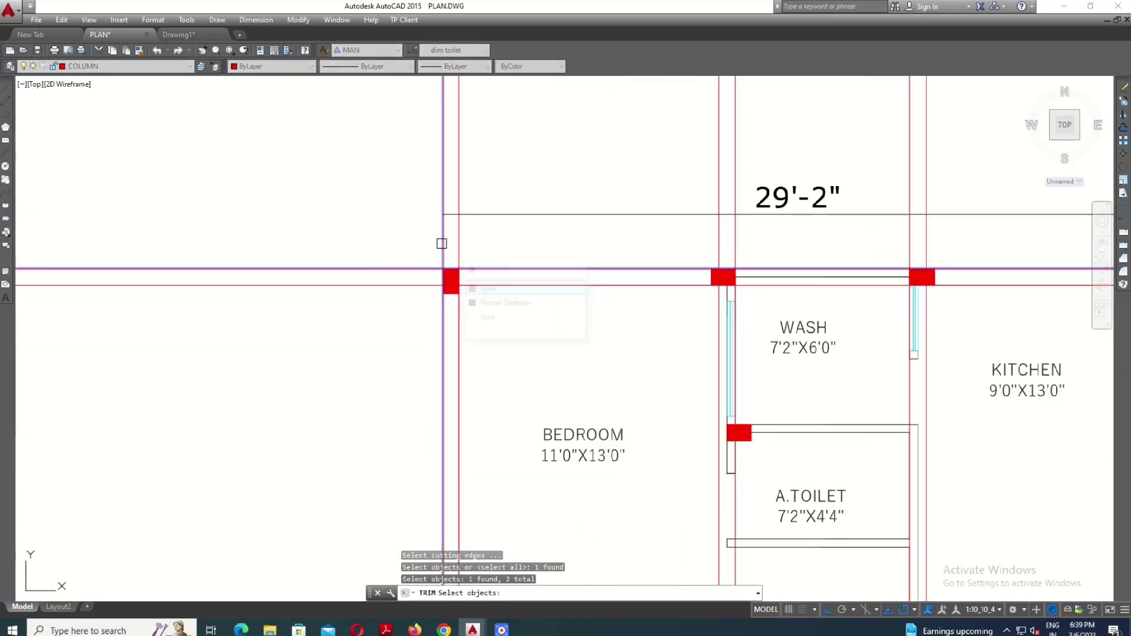
{"action": "scroll", "coordinate": [441, 243], "scroll_direction": "down", "scroll_amount": 3}
{"action": "scroll", "coordinate": [550, 346], "scroll_direction": "up", "scroll_amount": 2}
{"action": "scroll", "coordinate": [550, 346], "scroll_direction": "up", "scroll_amount": 2}
{"action": "left_click", "coordinate": [590, 289]}
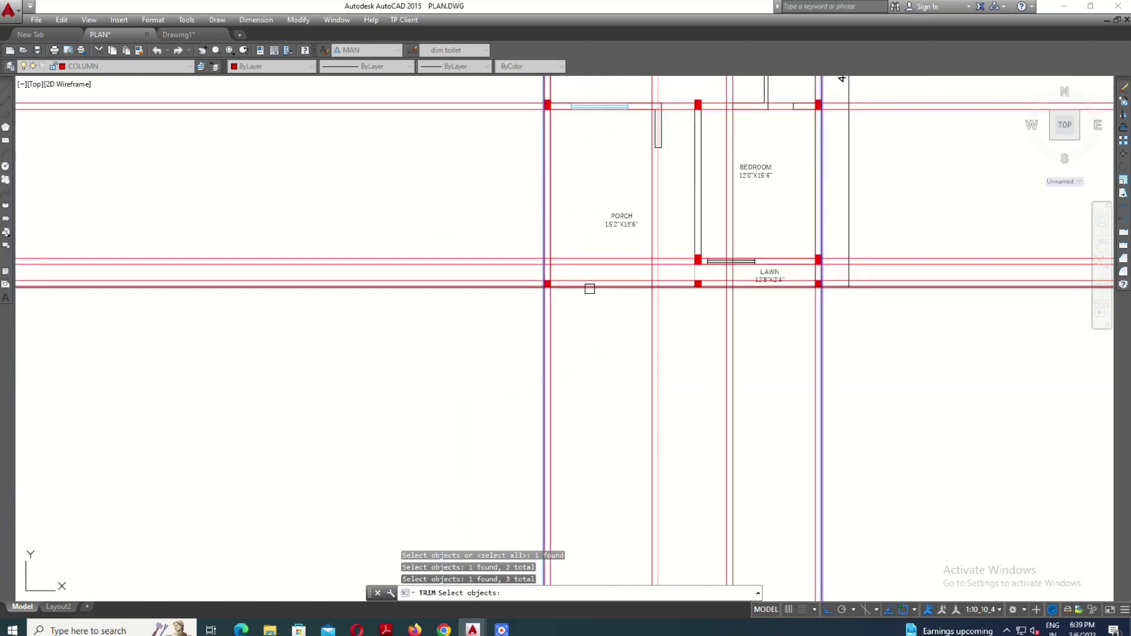
{"action": "key", "text": "Return"}
{"action": "scroll", "coordinate": [563, 319], "scroll_direction": "down", "scroll_amount": 3}
Trim the beam line ends that overshoot the plan outline.
{"action": "left_click", "coordinate": [682, 353]}
{"action": "left_click", "coordinate": [470, 372]}
{"action": "left_click", "coordinate": [662, 194]}
{"action": "left_click", "coordinate": [634, 344]}
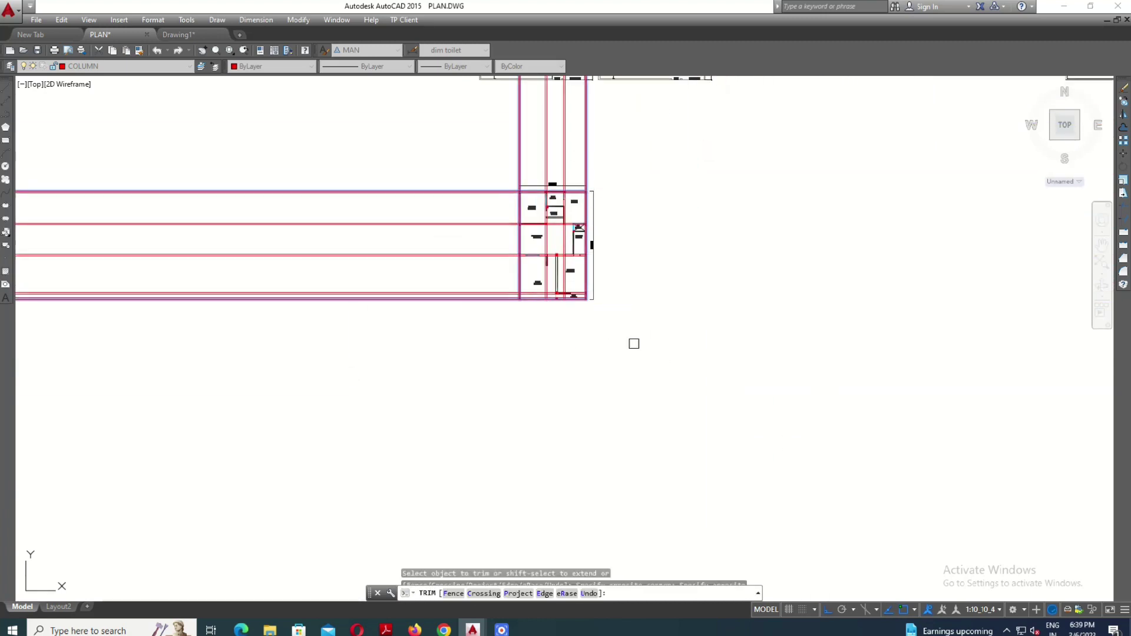
{"action": "left_click", "coordinate": [637, 131]}
{"action": "left_click", "coordinate": [464, 141]}
{"action": "left_click", "coordinate": [358, 432]}
{"action": "scroll", "coordinate": [518, 202], "scroll_direction": "up", "scroll_amount": 2}
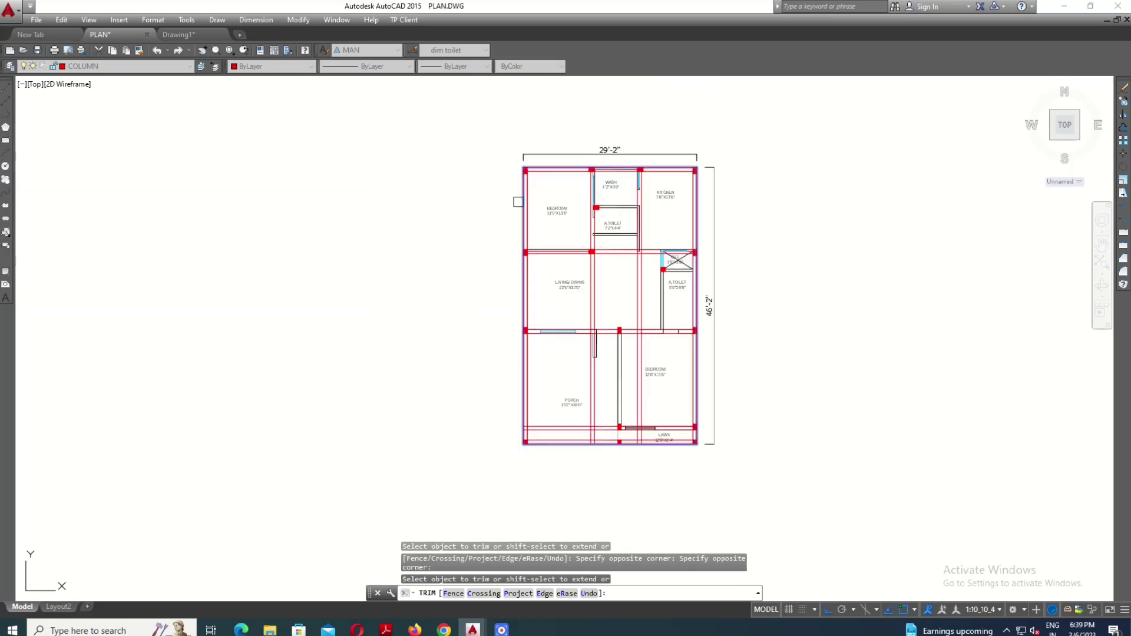
{"action": "left_click", "coordinate": [593, 266]}
{"action": "key", "text": "Escape"}
{"action": "scroll", "coordinate": [588, 252], "scroll_direction": "up", "scroll_amount": 3}
{"action": "scroll", "coordinate": [667, 316], "scroll_direction": "down", "scroll_amount": 3}
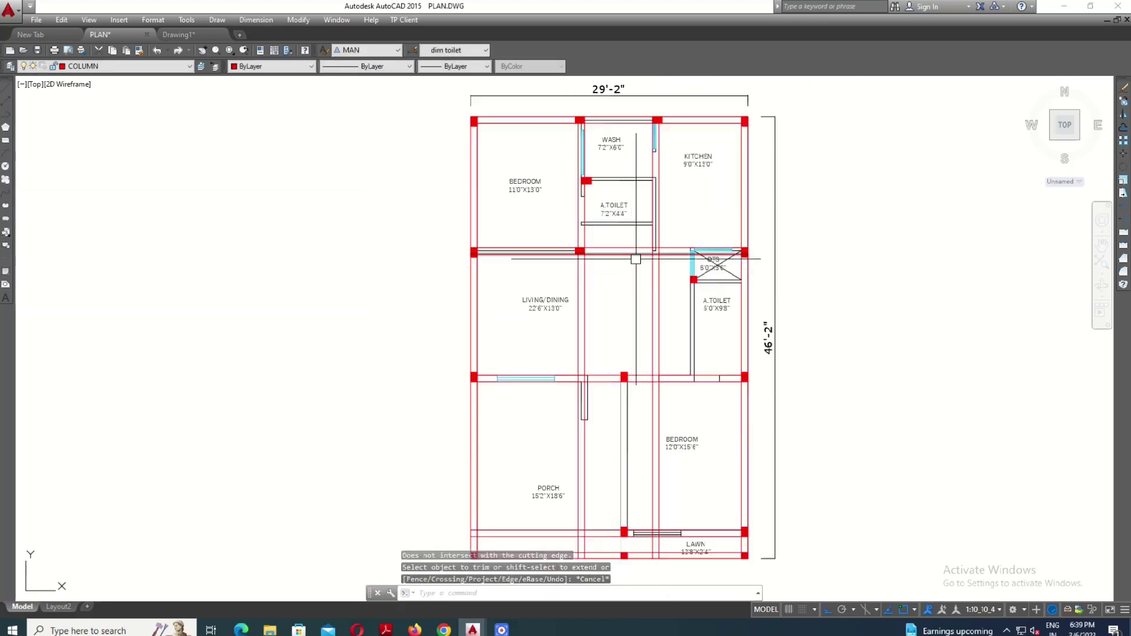
{"action": "scroll", "coordinate": [636, 252], "scroll_direction": "up", "scroll_amount": 3}
{"action": "left_click", "coordinate": [615, 347]}
{"action": "key", "text": "Escape"}
{"action": "scroll", "coordinate": [675, 400], "scroll_direction": "down", "scroll_amount": 2}
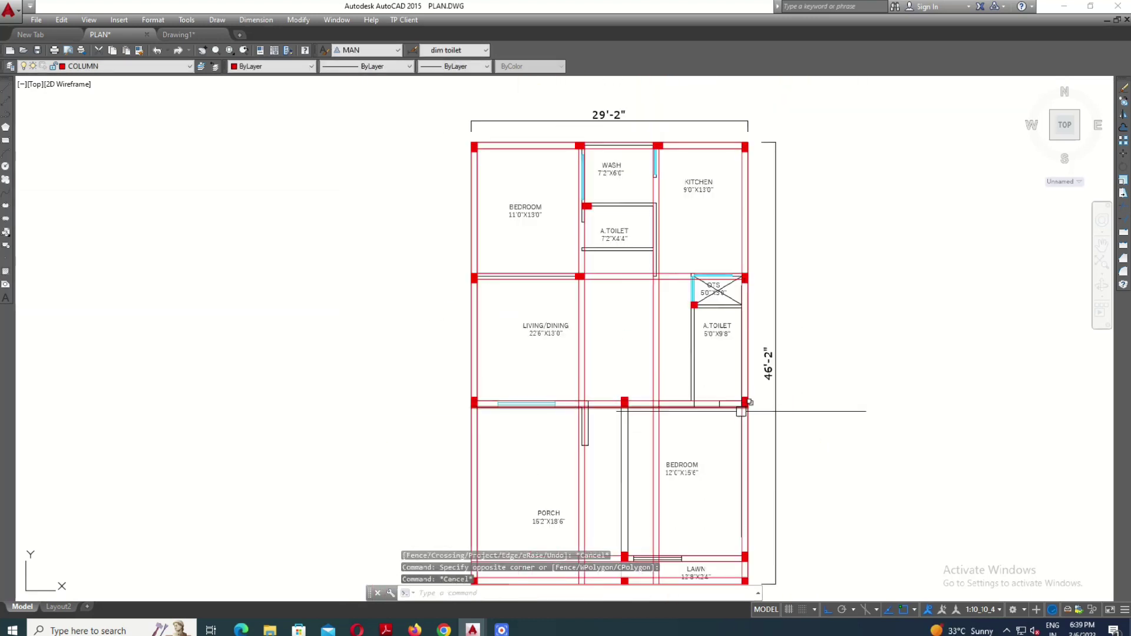
Retry trimming a beam line end, then window-select the pair of vertical lines.
{"action": "type", "text": "Tr"}
{"action": "key", "text": "Return"}
{"action": "key", "text": "Return"}
{"action": "scroll", "coordinate": [656, 406], "scroll_direction": "up", "scroll_amount": 2}
{"action": "scroll", "coordinate": [644, 402], "scroll_direction": "up", "scroll_amount": 2}
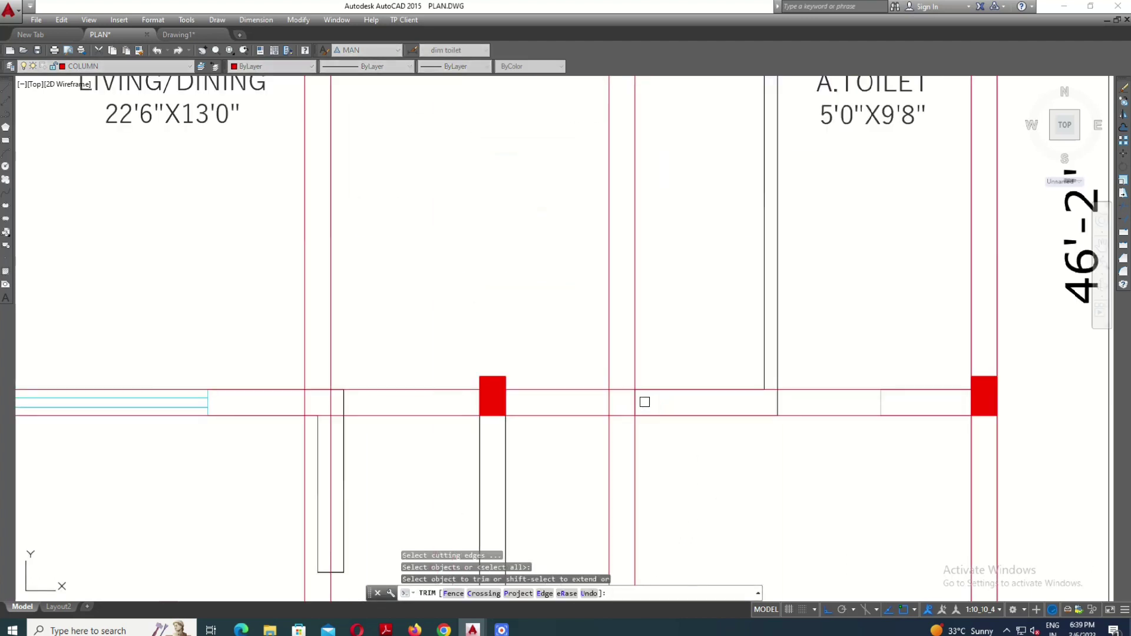
{"action": "left_click", "coordinate": [614, 405]}
{"action": "scroll", "coordinate": [648, 254], "scroll_direction": "down", "scroll_amount": 1}
{"action": "scroll", "coordinate": [648, 254], "scroll_direction": "up", "scroll_amount": 3}
{"action": "key", "text": "Escape"}
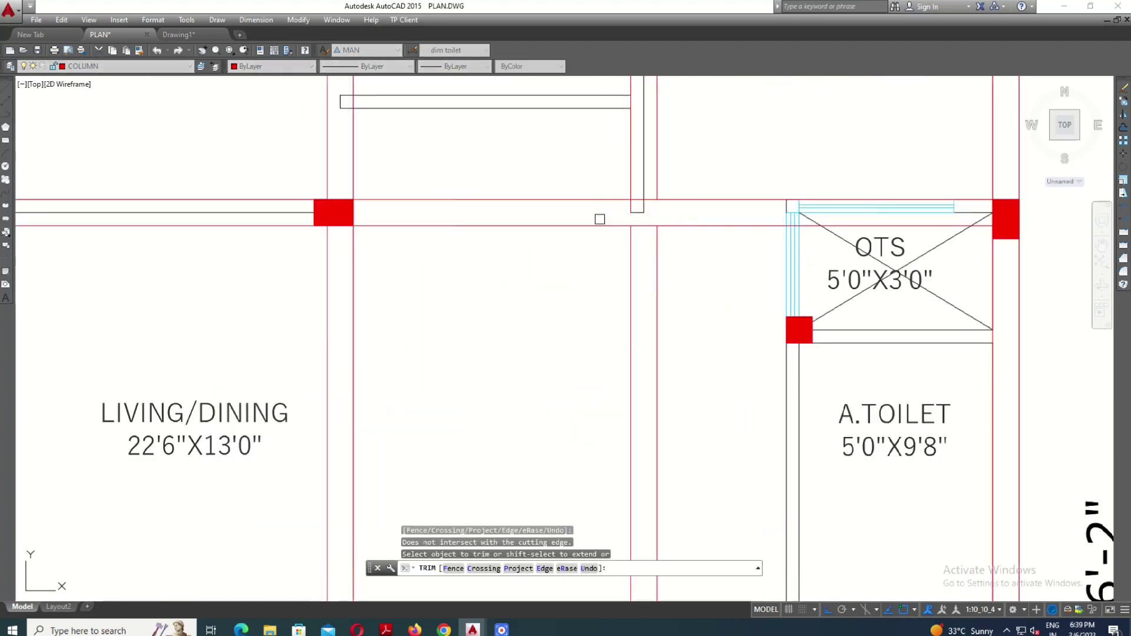
{"action": "left_click", "coordinate": [657, 257]}
{"action": "left_click", "coordinate": [601, 284]}
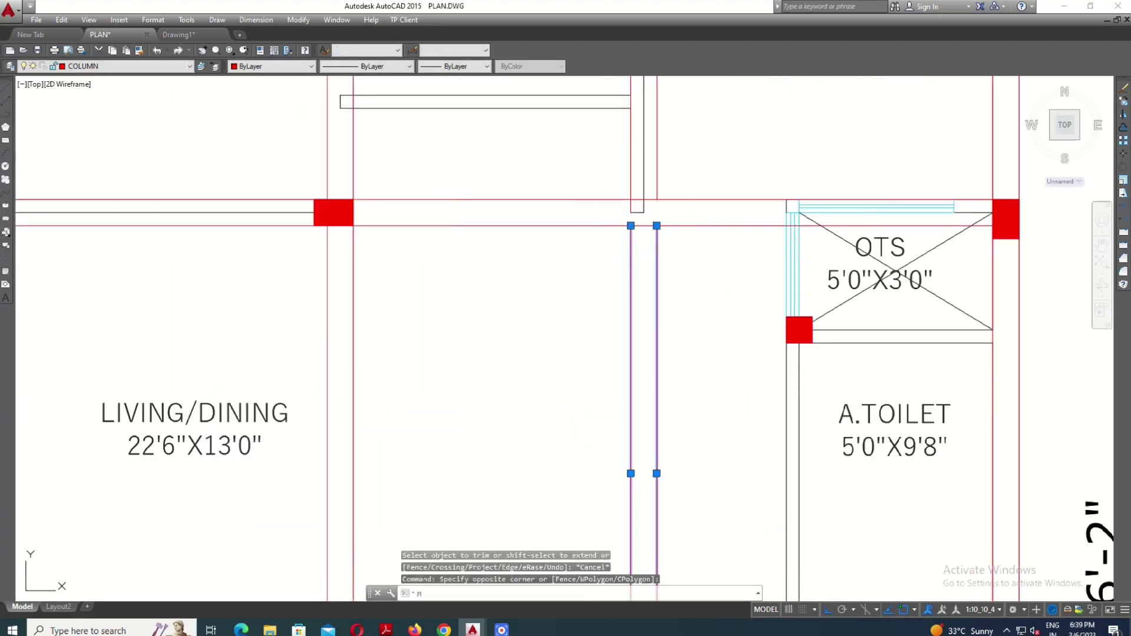
{"action": "key", "text": "Return"}
{"action": "scroll", "coordinate": [644, 246], "scroll_direction": "up", "scroll_amount": 2}
{"action": "left_click", "coordinate": [664, 213]}
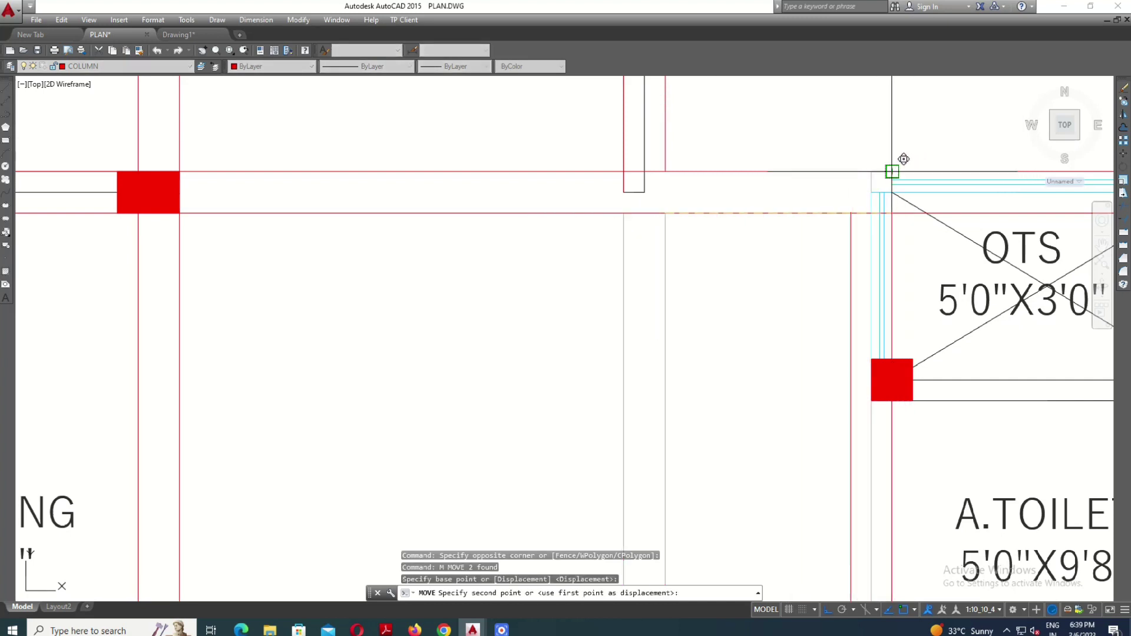
{"action": "key", "text": "Escape"}
{"action": "scroll", "coordinate": [851, 193], "scroll_direction": "up", "scroll_amount": 3}
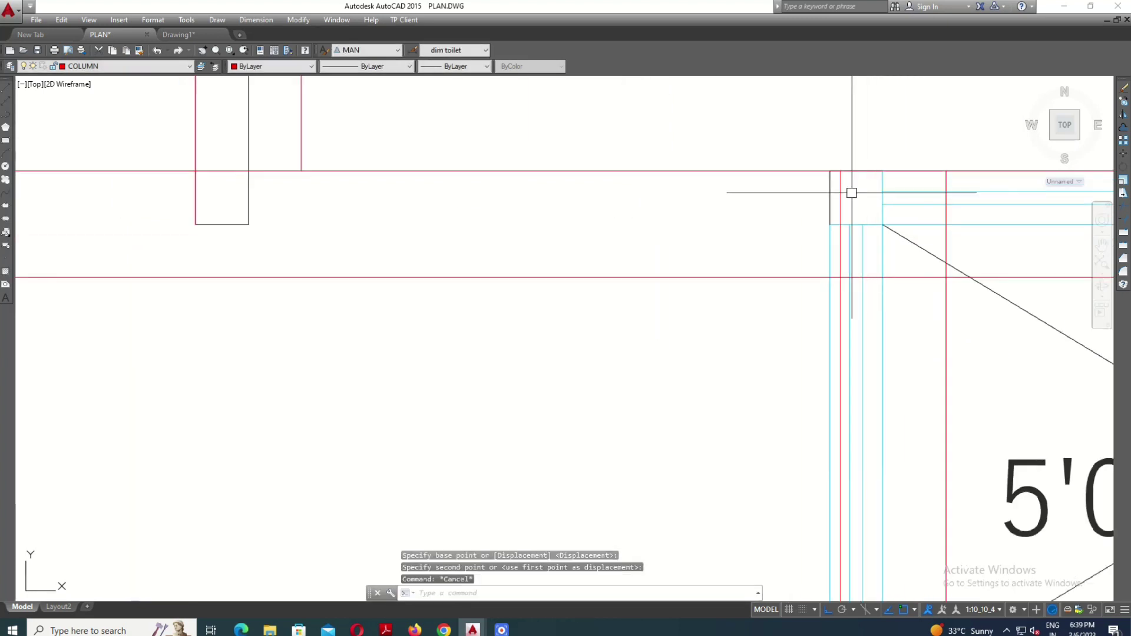
{"action": "left_click", "coordinate": [841, 190]}
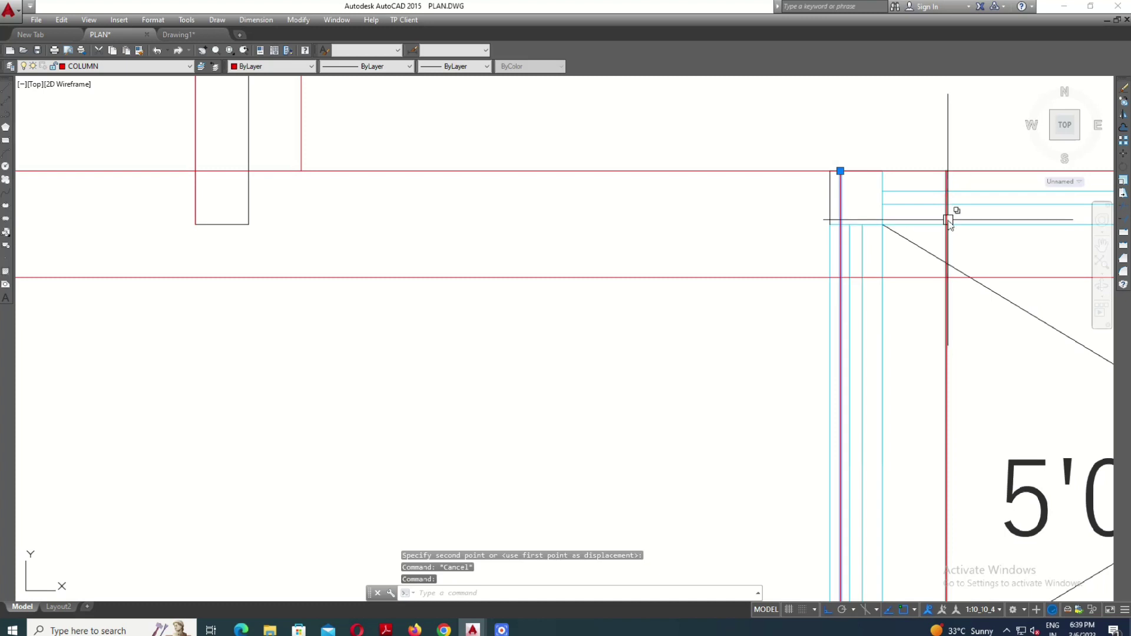
{"action": "left_click", "coordinate": [948, 221]}
{"action": "key", "text": "Return"}
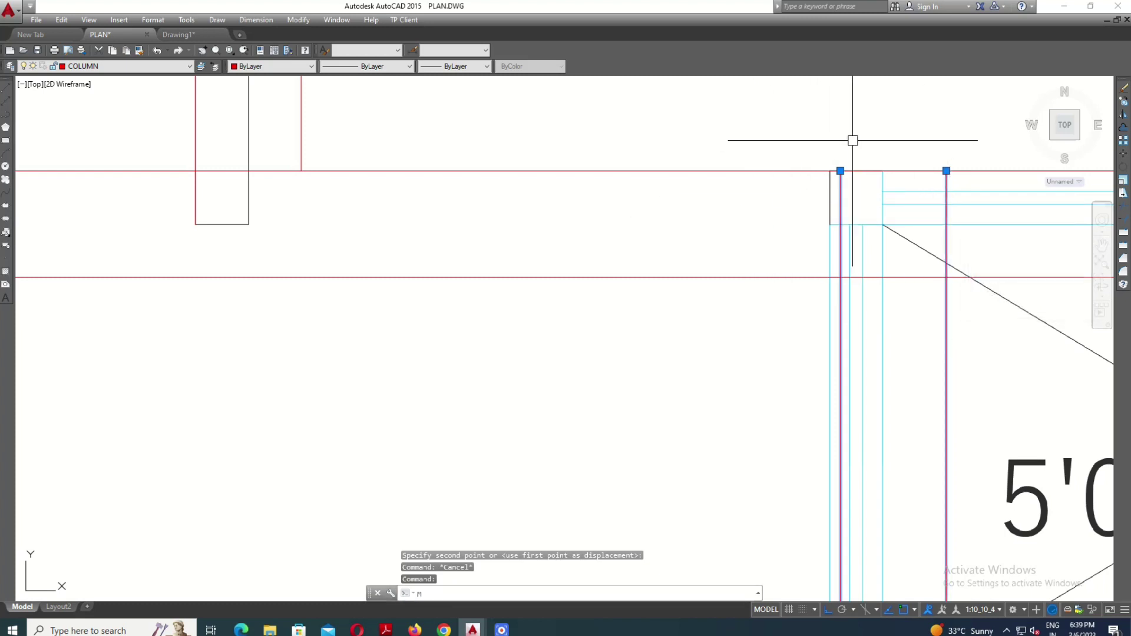
{"action": "left_click", "coordinate": [840, 170]}
{"action": "scroll", "coordinate": [829, 171], "scroll_direction": "down", "scroll_amount": 5}
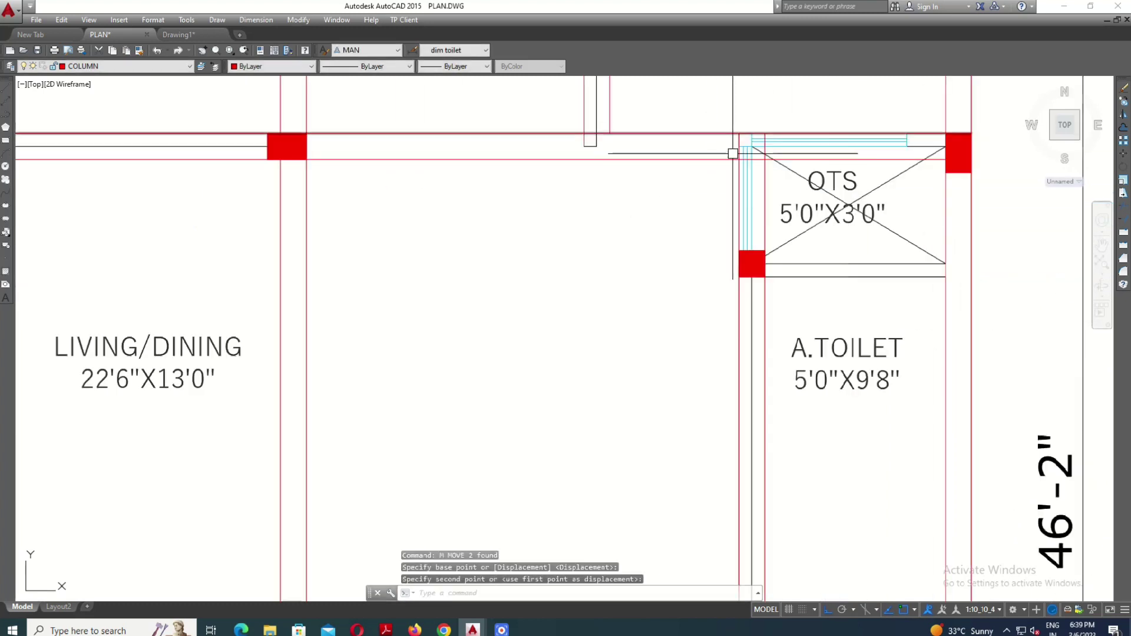
{"action": "scroll", "coordinate": [754, 273], "scroll_direction": "down", "scroll_amount": 1}
{"action": "key", "text": "Escape"}
{"action": "scroll", "coordinate": [754, 272], "scroll_direction": "up", "scroll_amount": 2}
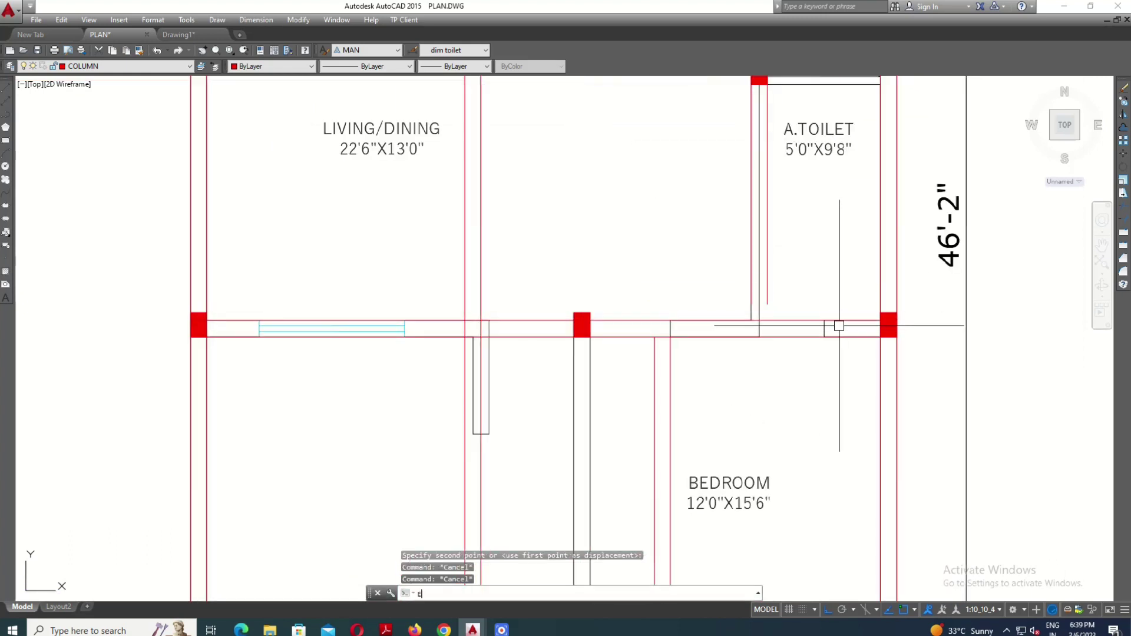
{"action": "type", "text": "x"}
{"action": "key", "text": "Return"}
Start trimming the beam line ends back to cutting edges, then cancel.
{"action": "key", "text": "Return"}
Extend the A.TOILET wall line down to the wall below.
{"action": "left_click", "coordinate": [767, 295]}
{"action": "scroll", "coordinate": [685, 320], "scroll_direction": "up", "scroll_amount": 2}
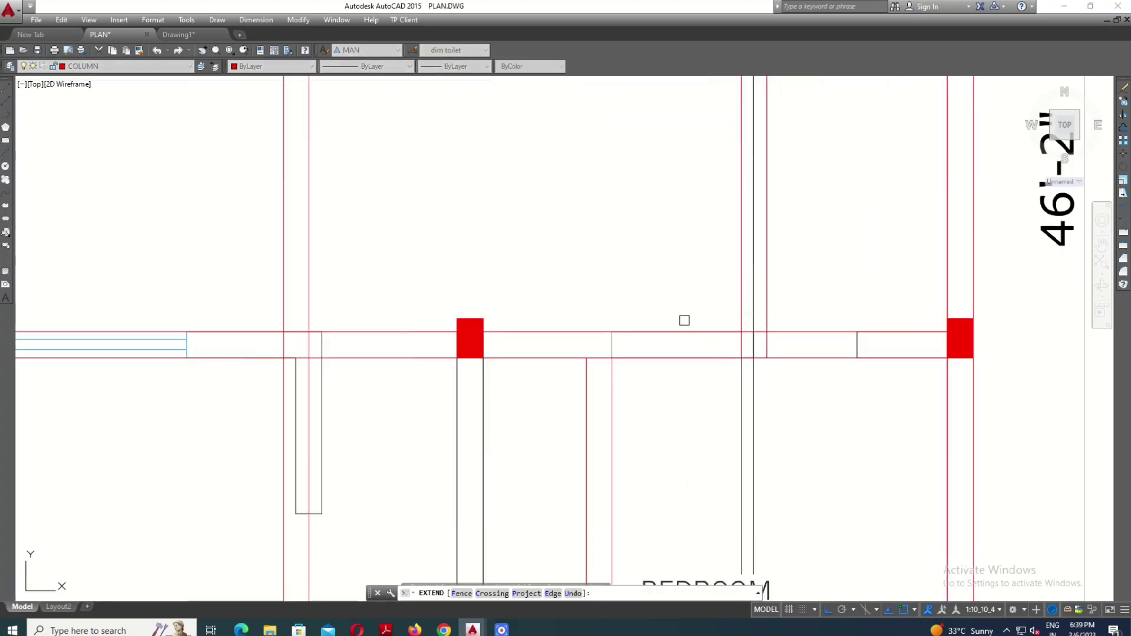
{"action": "left_click", "coordinate": [684, 320]}
{"action": "key", "text": "Escape"}
{"action": "type", "text": "TR"}
{"action": "key", "text": "Return"}
{"action": "scroll", "coordinate": [753, 379], "scroll_direction": "up", "scroll_amount": 2}
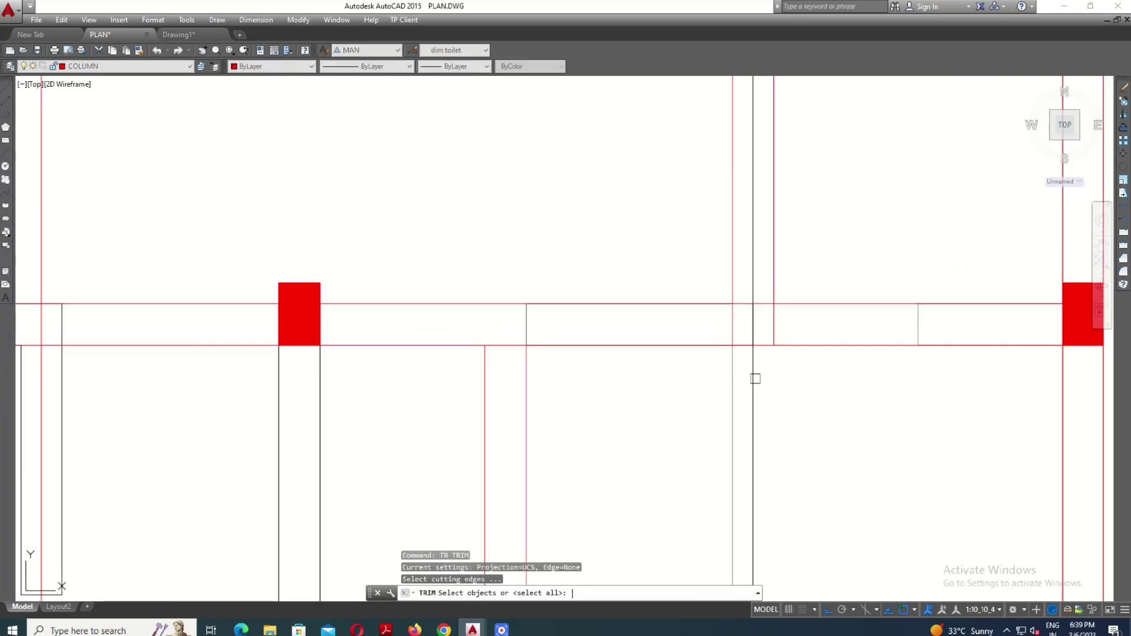
{"action": "key", "text": "Return"}
{"action": "scroll", "coordinate": [727, 305], "scroll_direction": "down", "scroll_amount": 3}
{"action": "key", "text": "Escape"}
{"action": "scroll", "coordinate": [731, 295], "scroll_direction": "down", "scroll_amount": 2}
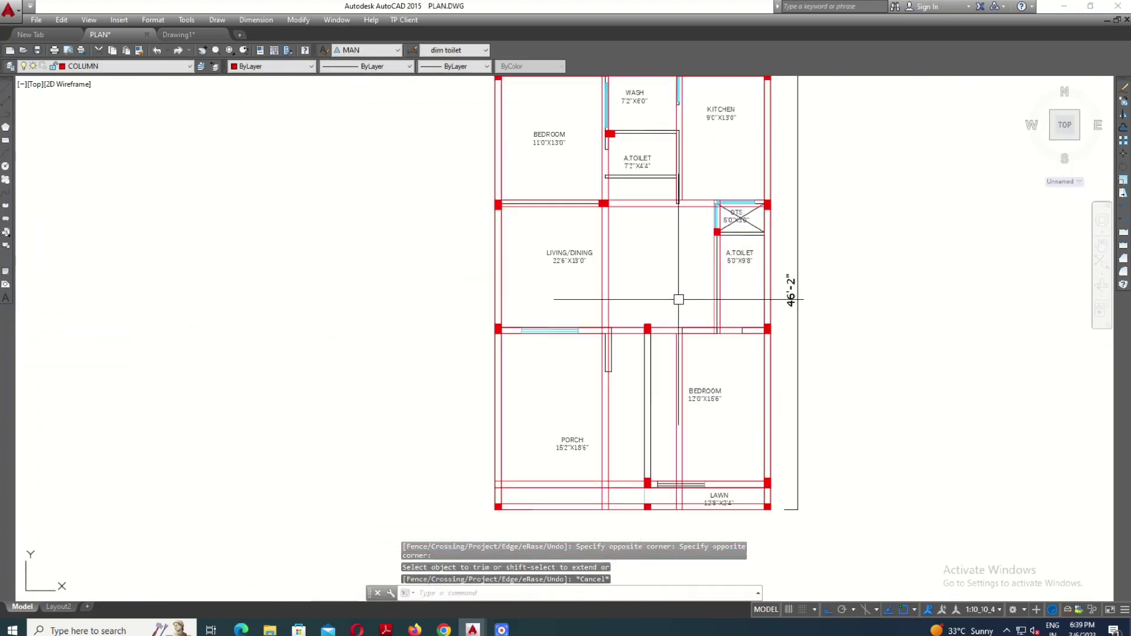
Select the bedroom wall line and begin moving it from the column corner, then cancel.
{"action": "left_click_drag", "start_coordinate": [699, 319], "coordinate": [674, 333]}
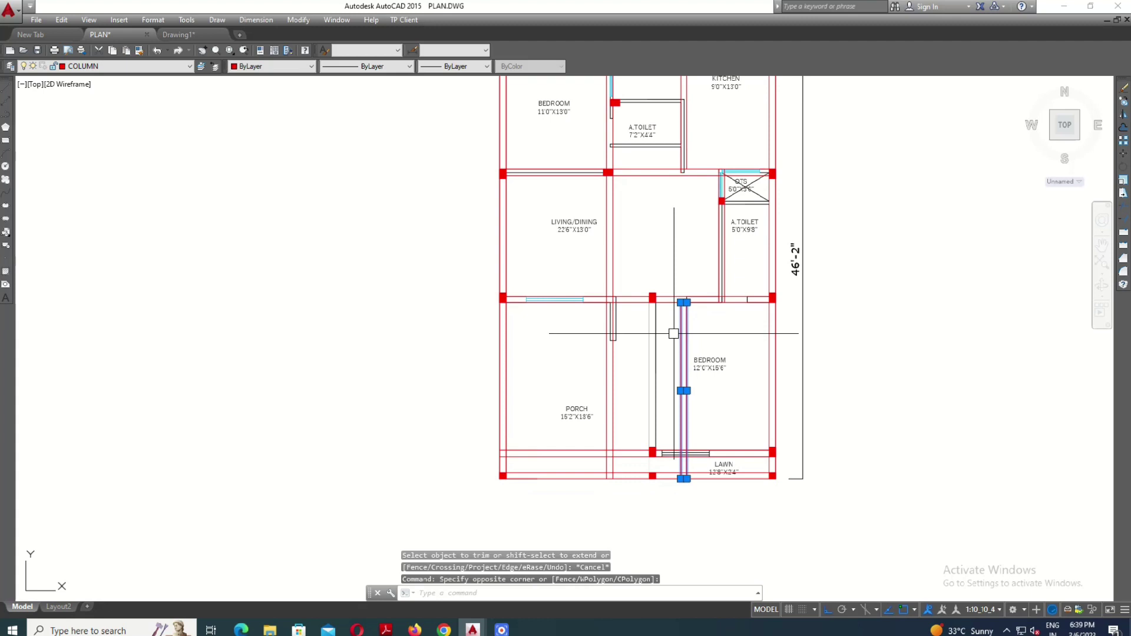
{"action": "type", "text": "m"}
{"action": "key", "text": "Return"}
{"action": "scroll", "coordinate": [674, 318], "scroll_direction": "up", "scroll_amount": 3}
{"action": "scroll", "coordinate": [707, 255], "scroll_direction": "up", "scroll_amount": 3}
{"action": "left_click", "coordinate": [710, 256]}
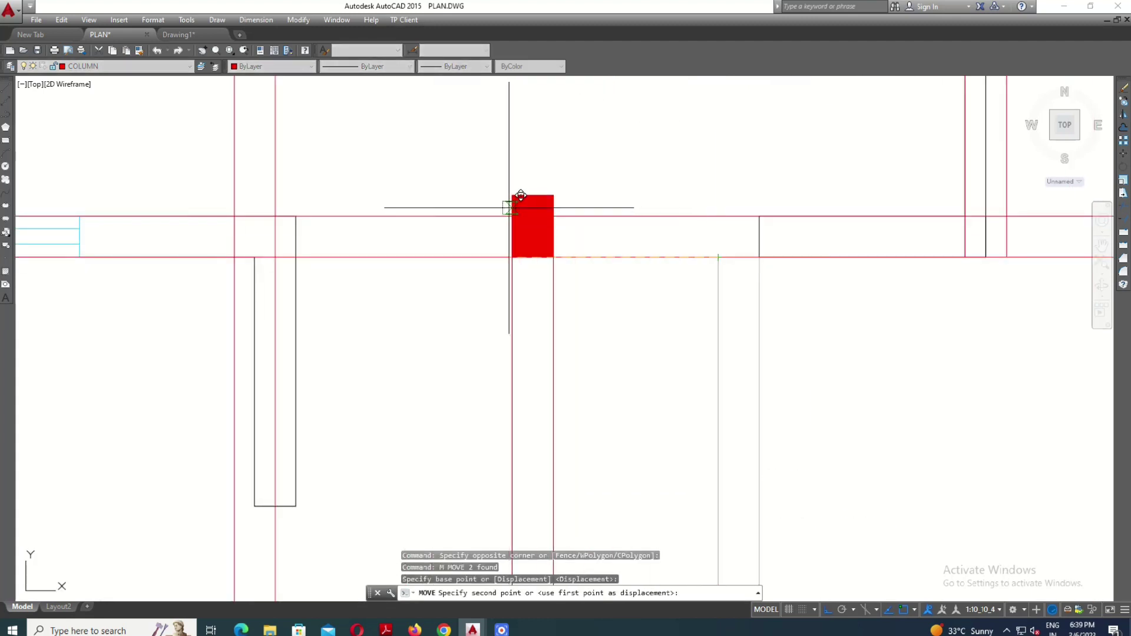
{"action": "scroll", "coordinate": [513, 208], "scroll_direction": "down", "scroll_amount": 2}
{"action": "scroll", "coordinate": [543, 159], "scroll_direction": "down", "scroll_amount": 2}
{"action": "key", "text": "Escape"}
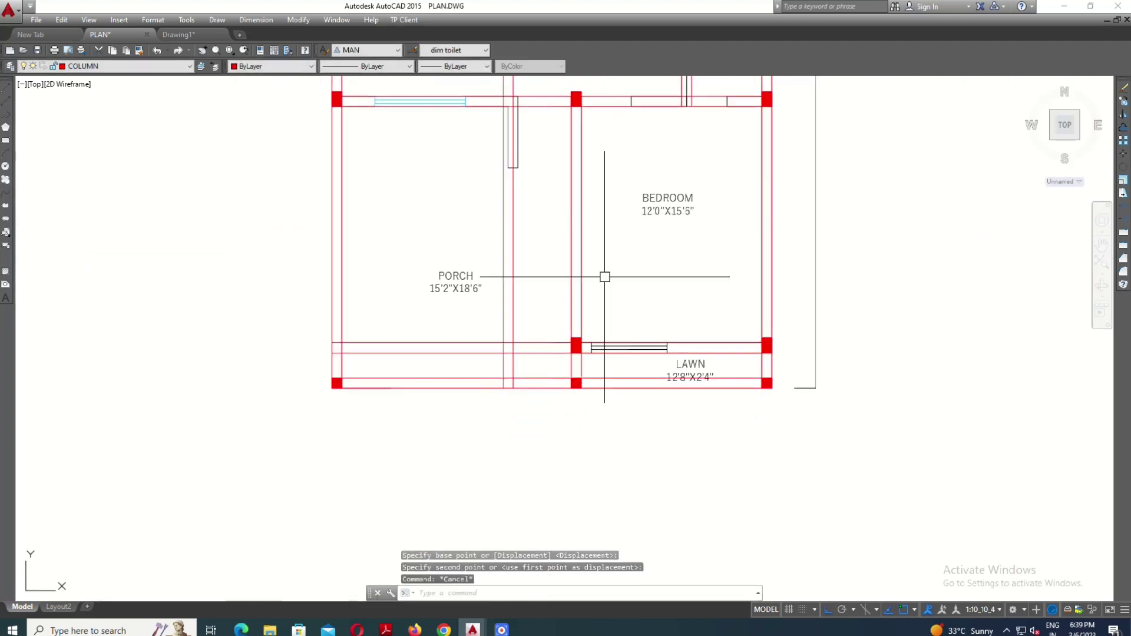
Try extending the lawn wall lines with a crossing pick, then cancel.
{"action": "type", "text": "ex"}
{"action": "key", "text": "Return"}
{"action": "scroll", "coordinate": [571, 417], "scroll_direction": "up", "scroll_amount": 3}
{"action": "left_click", "coordinate": [614, 318]}
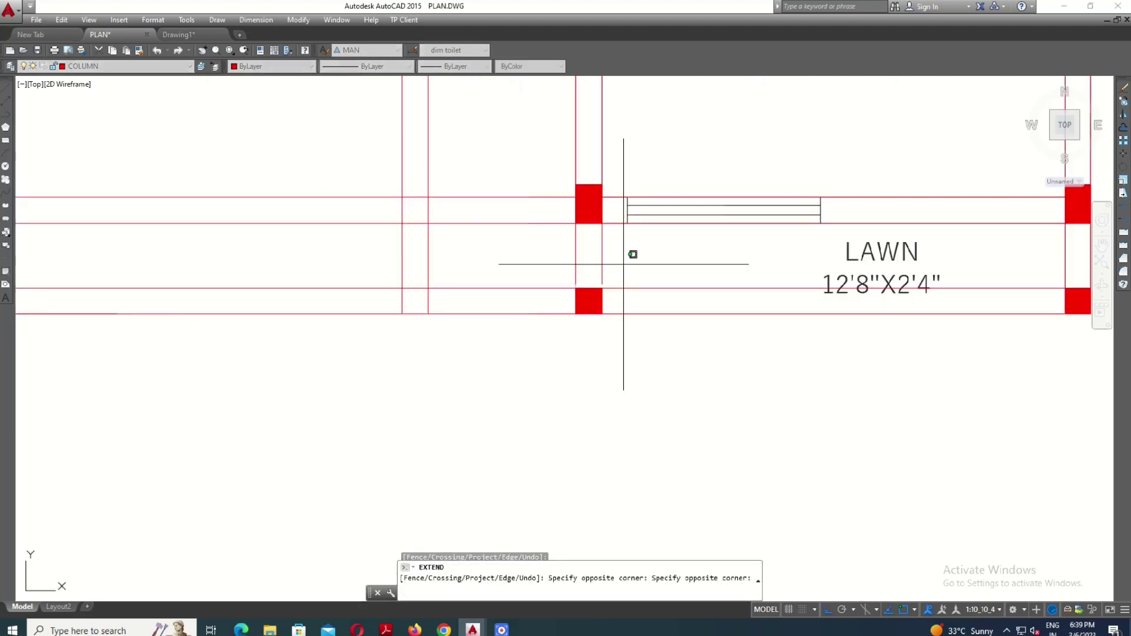
{"action": "left_click", "coordinate": [631, 252]}
{"action": "key", "text": "Escape"}
{"action": "scroll", "coordinate": [558, 277], "scroll_direction": "down", "scroll_amount": 4}
{"action": "scroll", "coordinate": [554, 274], "scroll_direction": "down", "scroll_amount": 2}
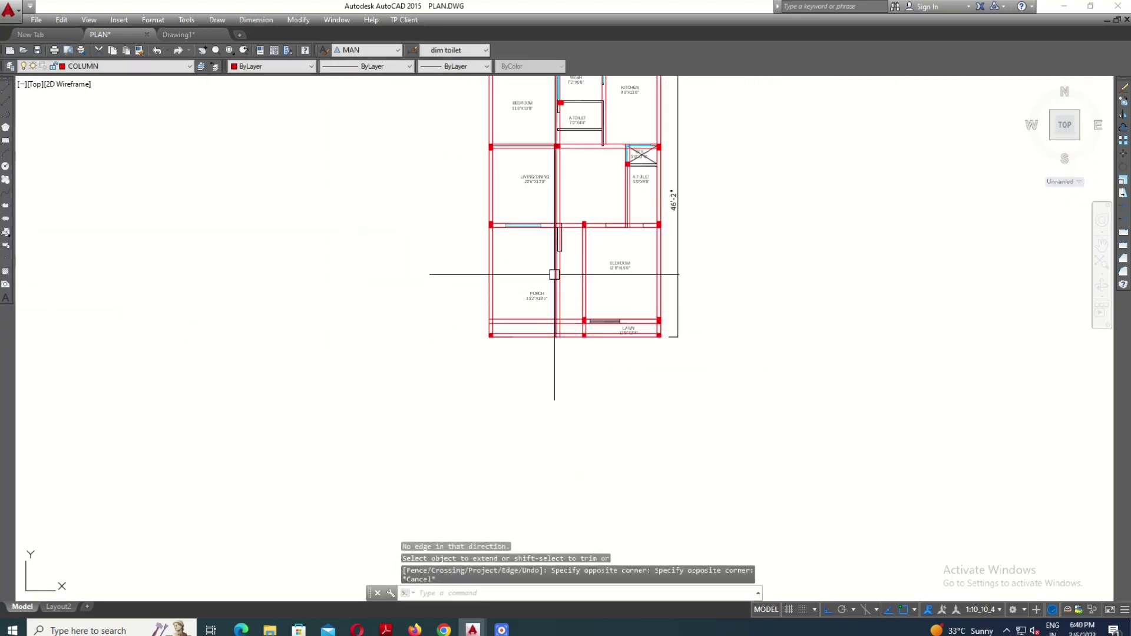
{"action": "scroll", "coordinate": [569, 130], "scroll_direction": "up", "scroll_amount": 2}
{"action": "type", "text": "TRIM"}
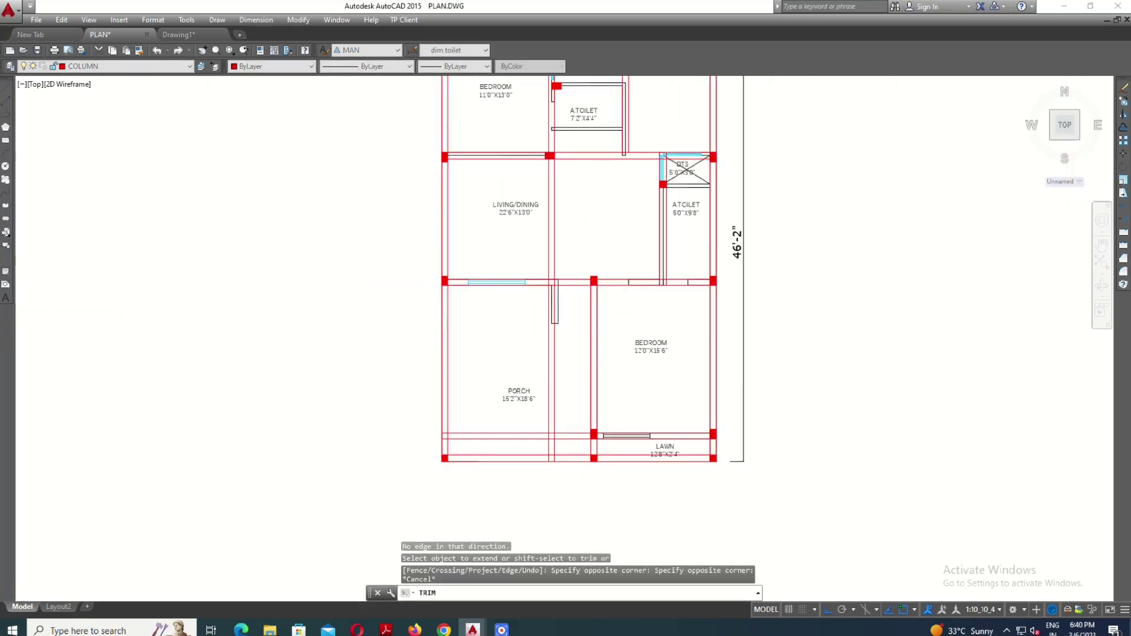
Trim the living/dining room beam line ends, then select the toilet–kitchen wall line.
{"action": "key", "text": "Return"}
{"action": "scroll", "coordinate": [569, 177], "scroll_direction": "up", "scroll_amount": 2}
{"action": "left_click", "coordinate": [578, 195]}
{"action": "left_click", "coordinate": [521, 245]}
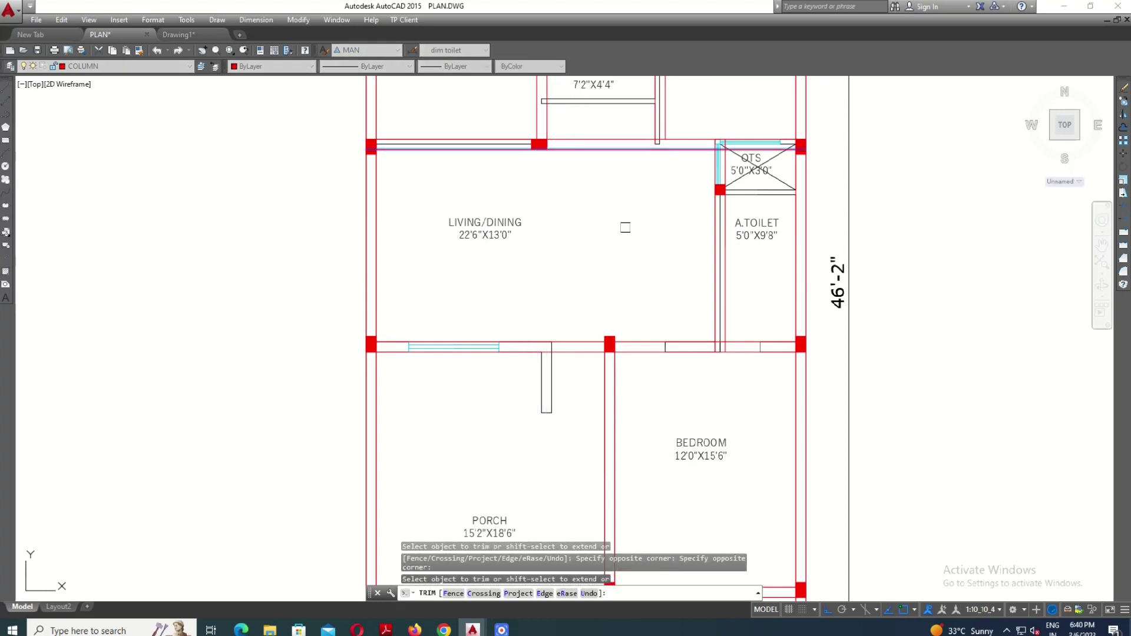
{"action": "scroll", "coordinate": [625, 227], "scroll_direction": "down", "scroll_amount": 2}
{"action": "left_click", "coordinate": [626, 285]}
{"action": "scroll", "coordinate": [606, 379], "scroll_direction": "down", "scroll_amount": 1}
{"action": "scroll", "coordinate": [607, 379], "scroll_direction": "up", "scroll_amount": 3}
{"action": "key", "text": "Escape"}
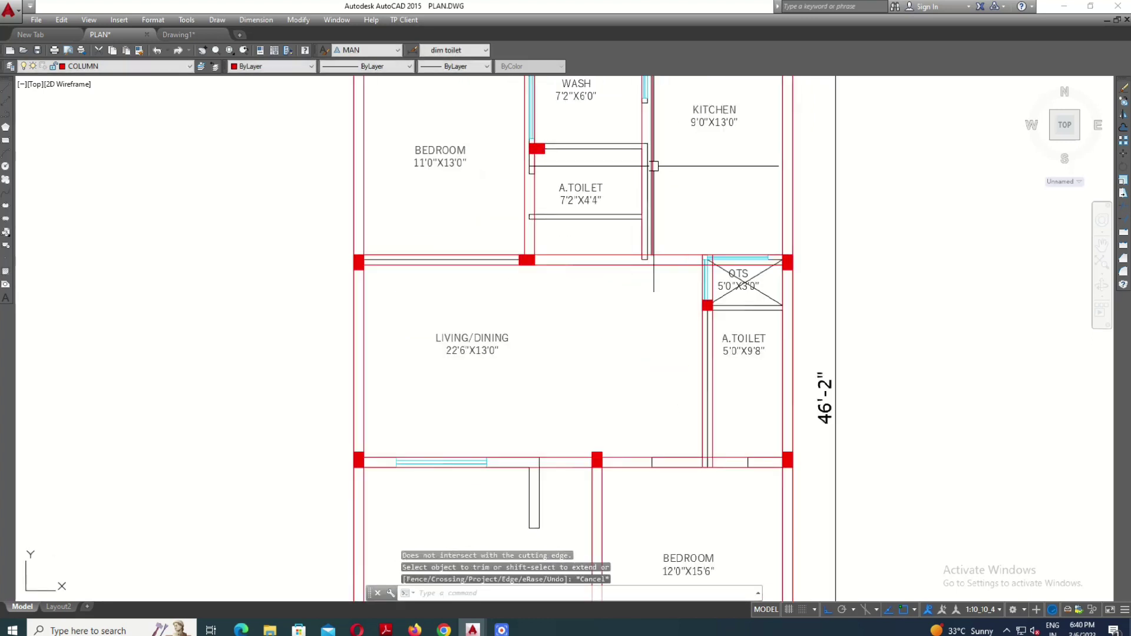
{"action": "left_click", "coordinate": [654, 166]}
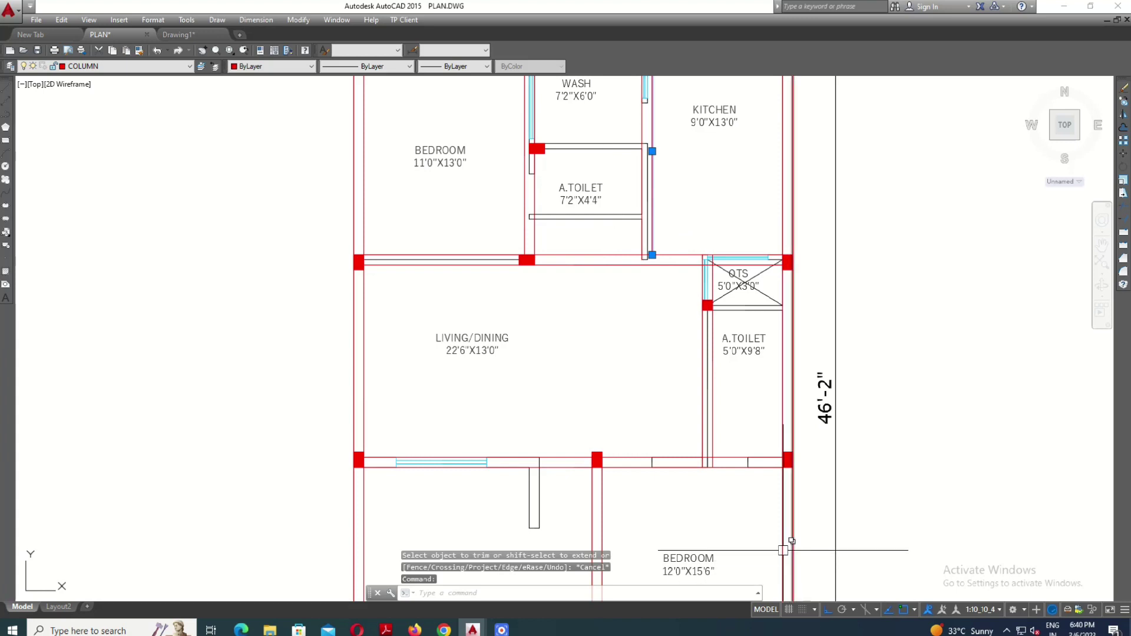
{"action": "scroll", "coordinate": [556, 322], "scroll_direction": "down", "scroll_amount": 4}
{"action": "key", "text": "Escape"}
{"action": "key", "text": "Escape"}
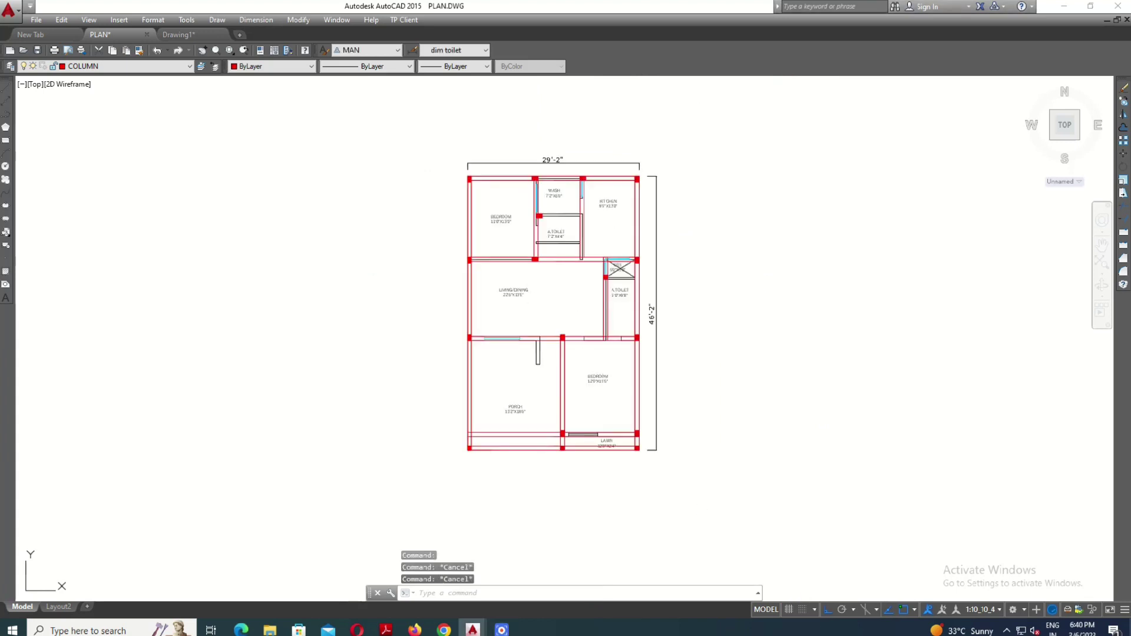
{"action": "scroll", "coordinate": [580, 283], "scroll_direction": "up", "scroll_amount": 2}
{"action": "key", "text": "Escape"}
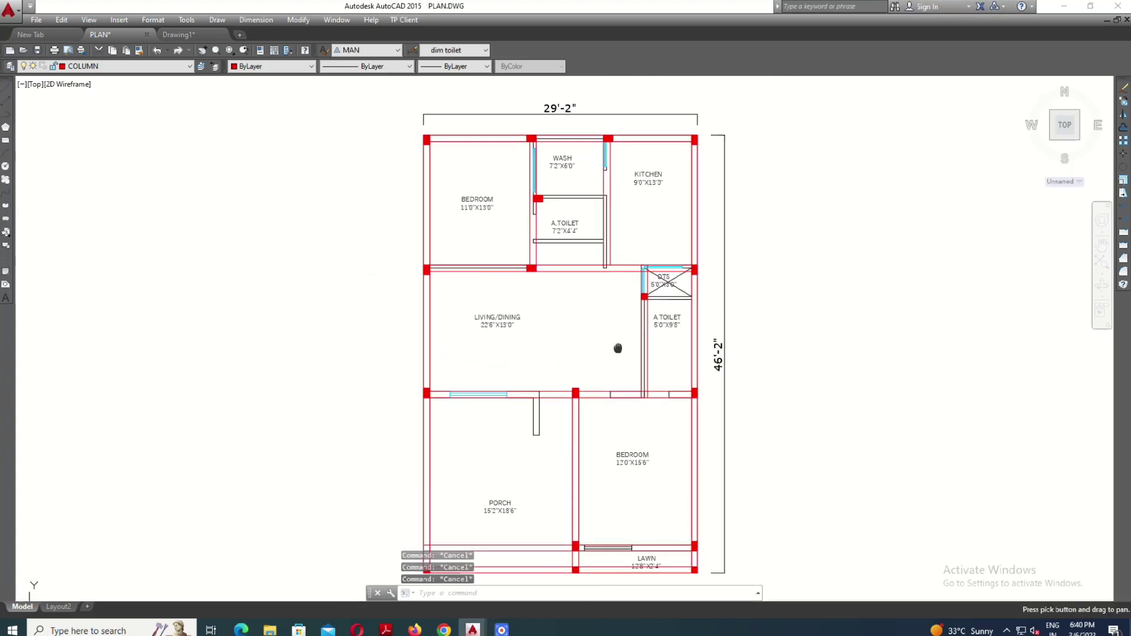
{"action": "middle_click_drag", "start_coordinate": [648, 374], "coordinate": [661, 370]}
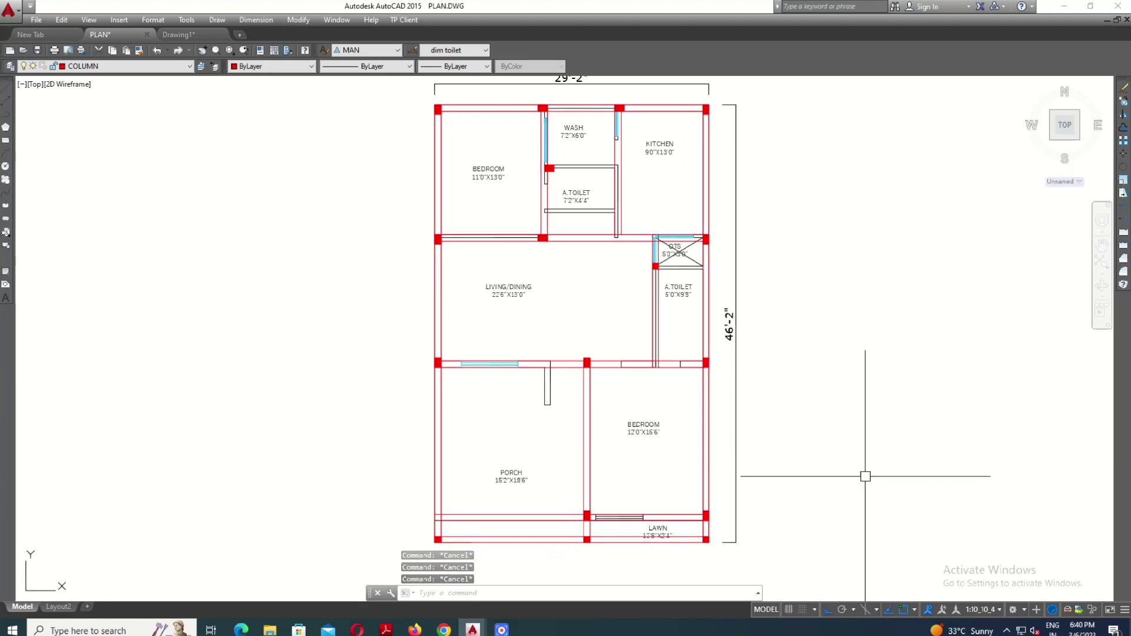
{"action": "middle_click_drag", "start_coordinate": [804, 465], "coordinate": [810, 462]}
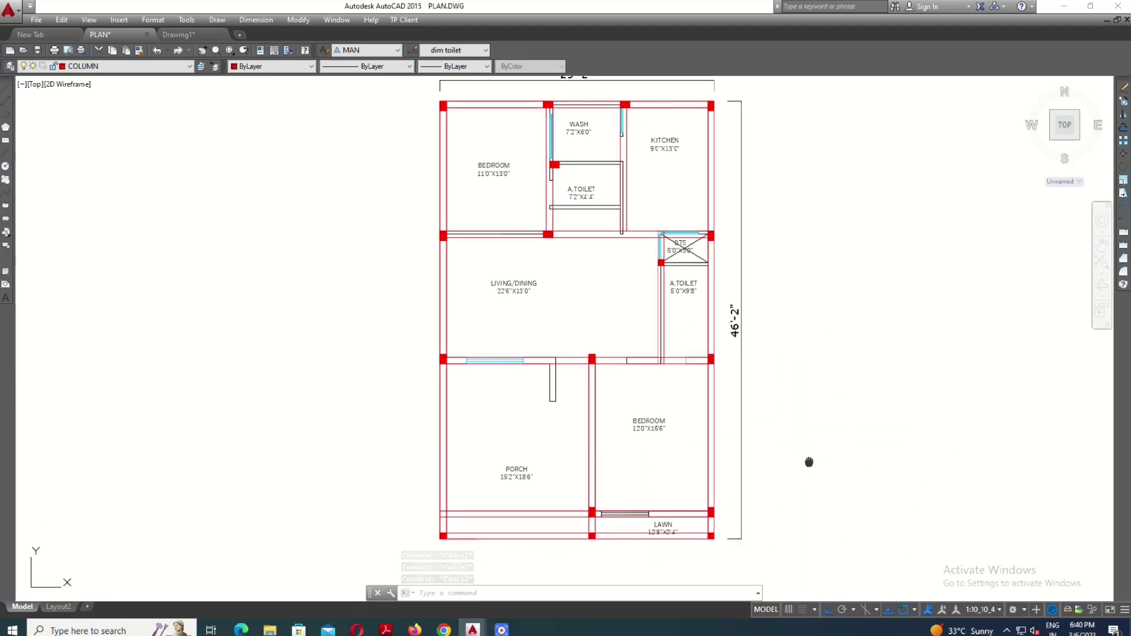